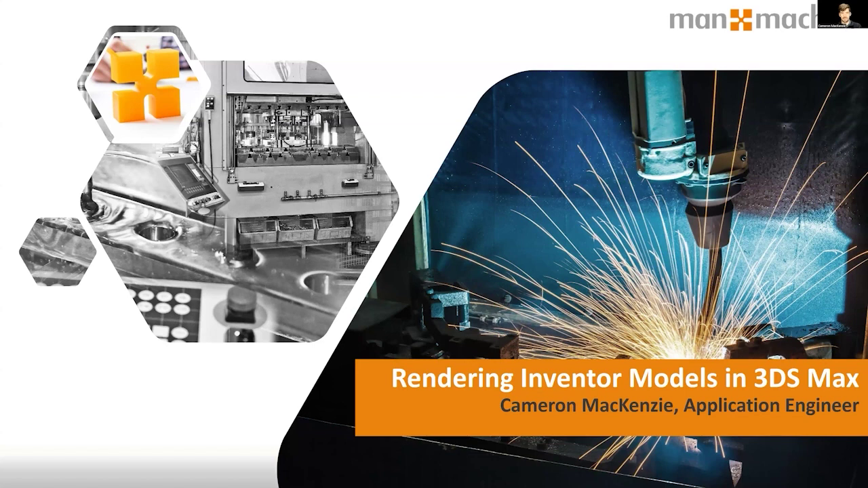
Leave the PowerPoint title slideshow to bring up the Inventor utility knife assembly.
key(alt+Tab)
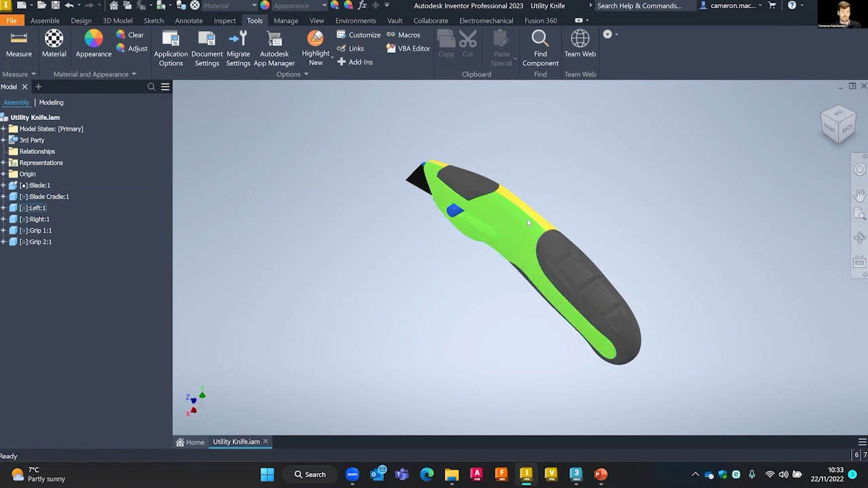
mouse_move(542, 237)
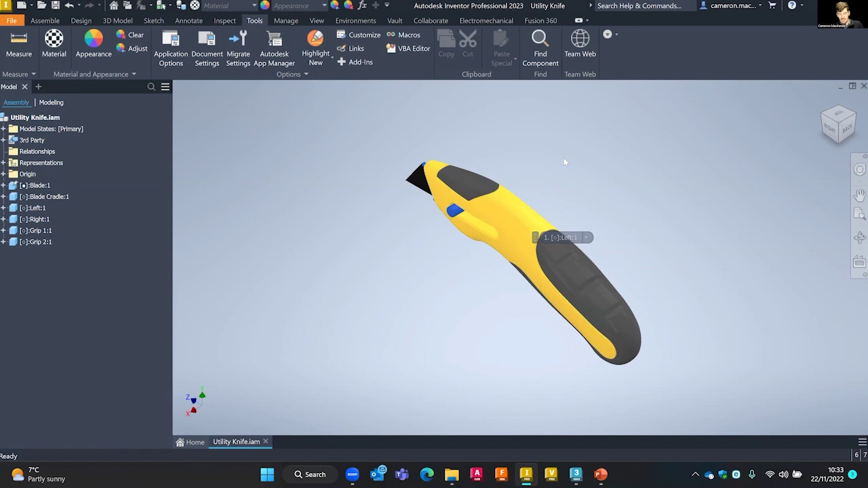
scroll(518, 180, down, 5)
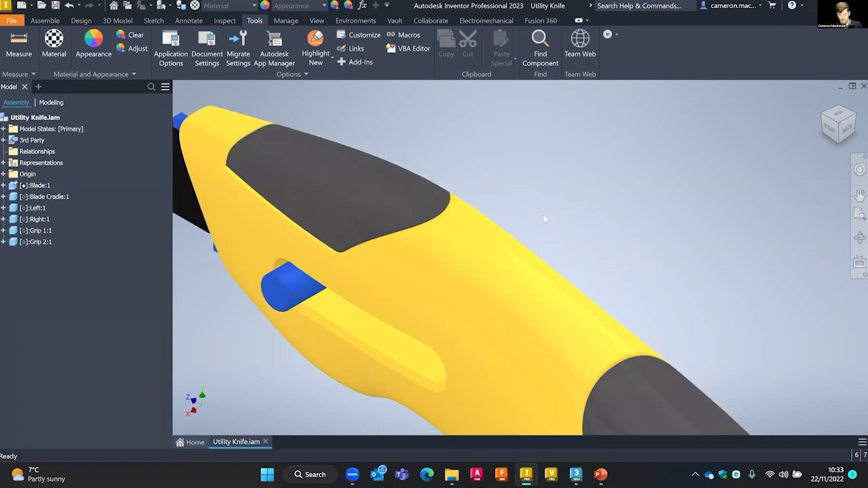
scroll(527, 179, up, 5)
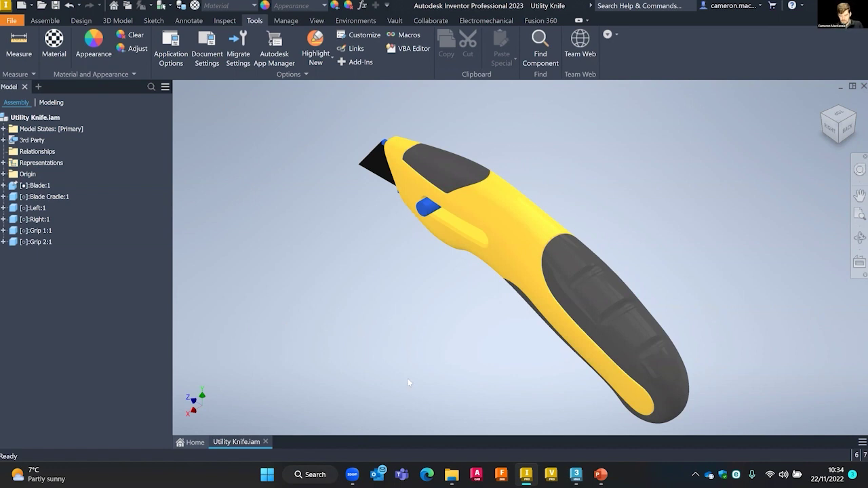
mouse_move(578, 478)
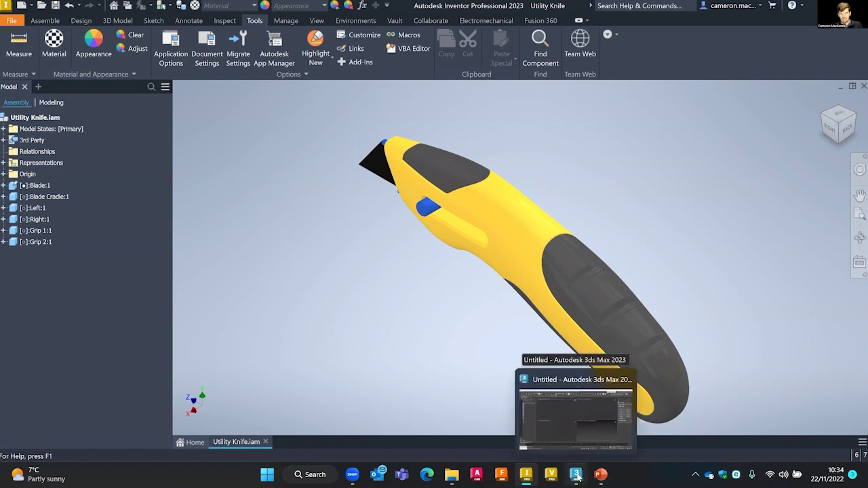
Switch to the empty untitled 3ds Max scene from the taskbar.
click(578, 477)
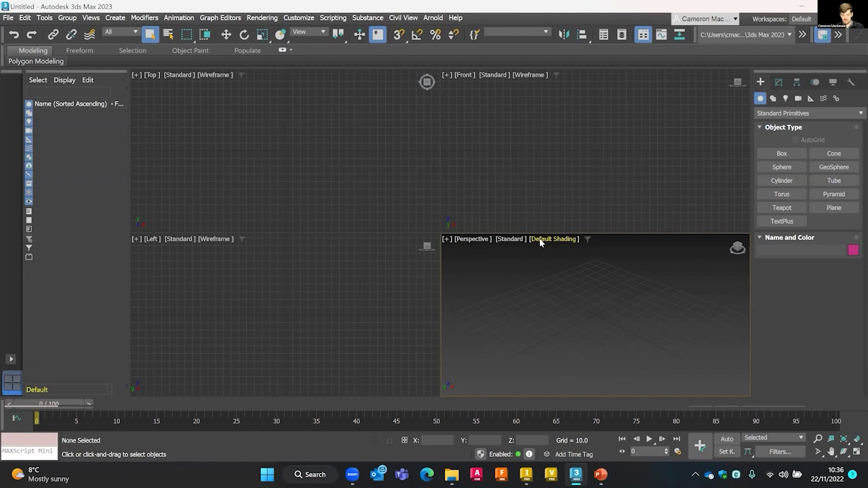
Start File > Import and browse to the C: > Demo > Inventor folder.
click(9, 17)
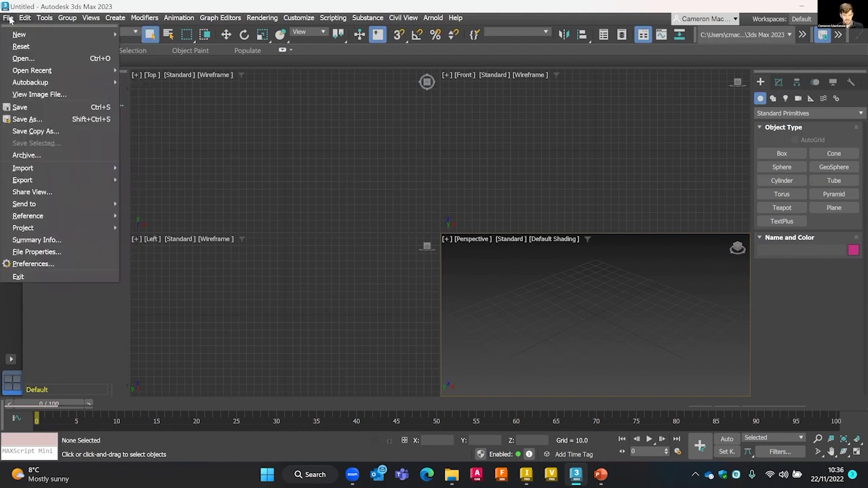
mouse_move(64, 170)
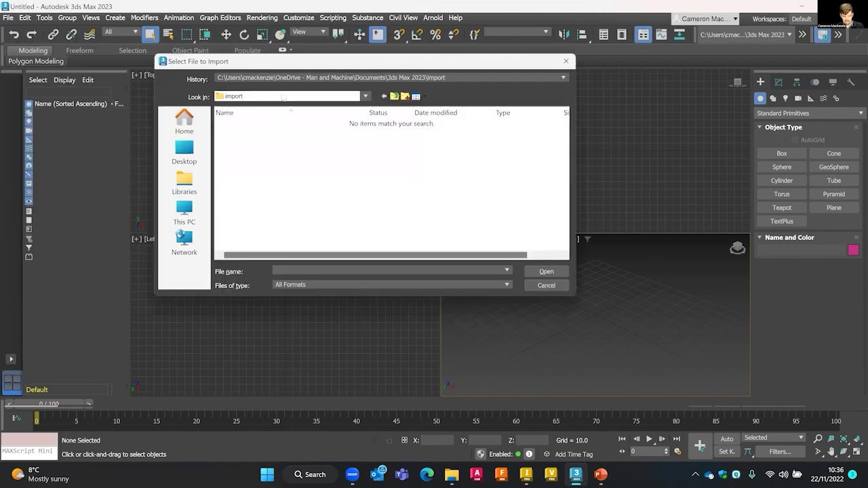
click(184, 212)
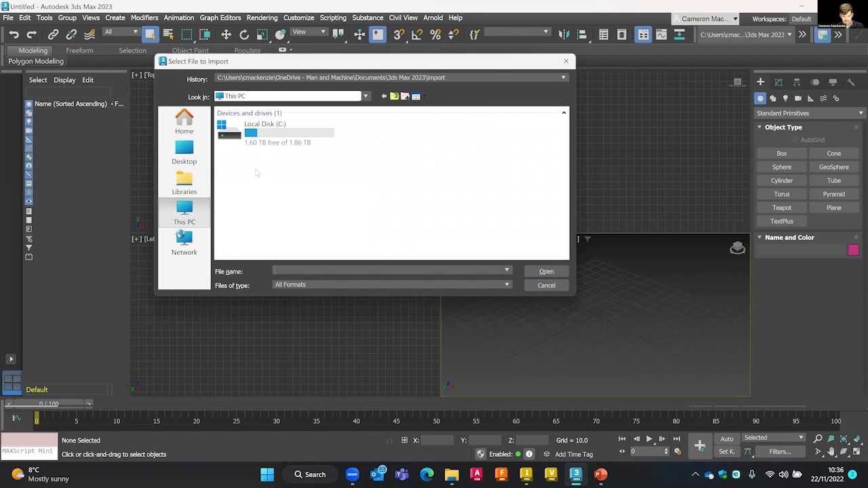
double_click(239, 129)
double_click(235, 144)
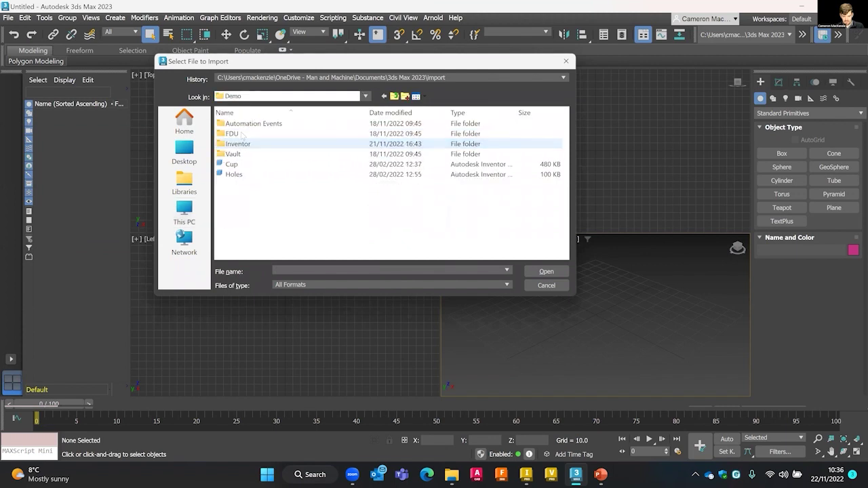
double_click(239, 143)
Choose the Utility Knife file and set Files of type to All files (*.*).
scroll(247, 150, down, 6)
scroll(247, 151, up, 6)
scroll(260, 136, down, 3)
scroll(261, 136, down, 10)
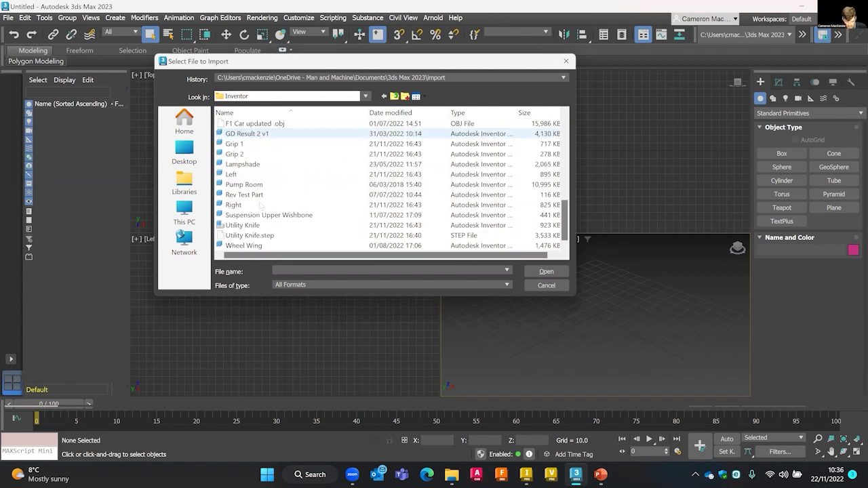
click(242, 225)
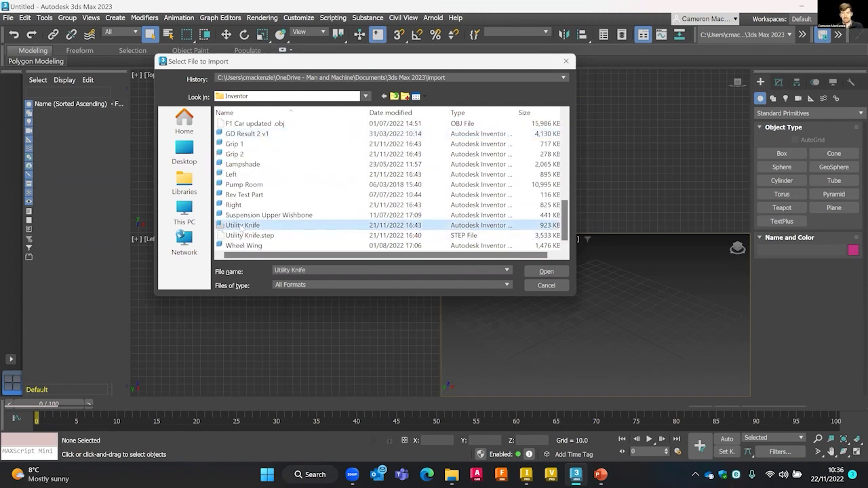
click(302, 285)
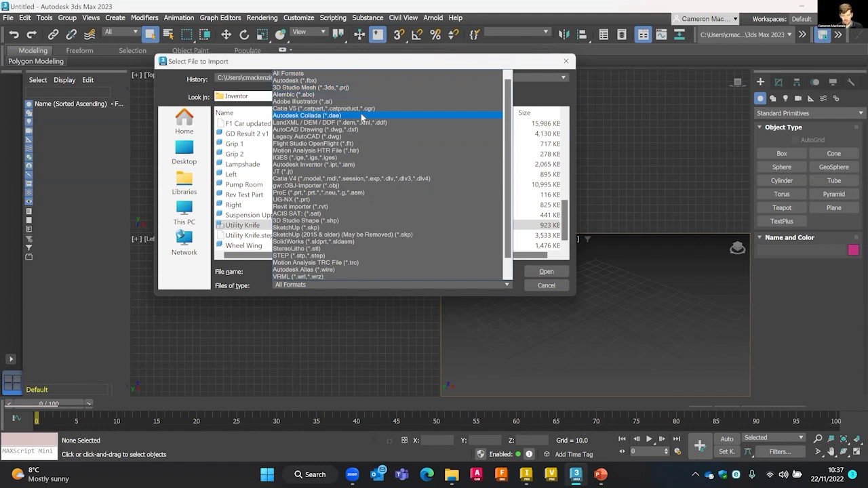
scroll(361, 117, down, 1)
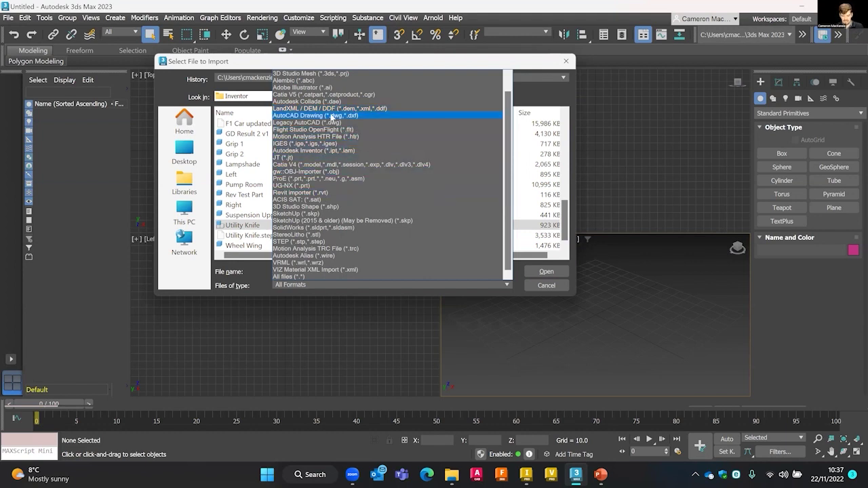
click(288, 276)
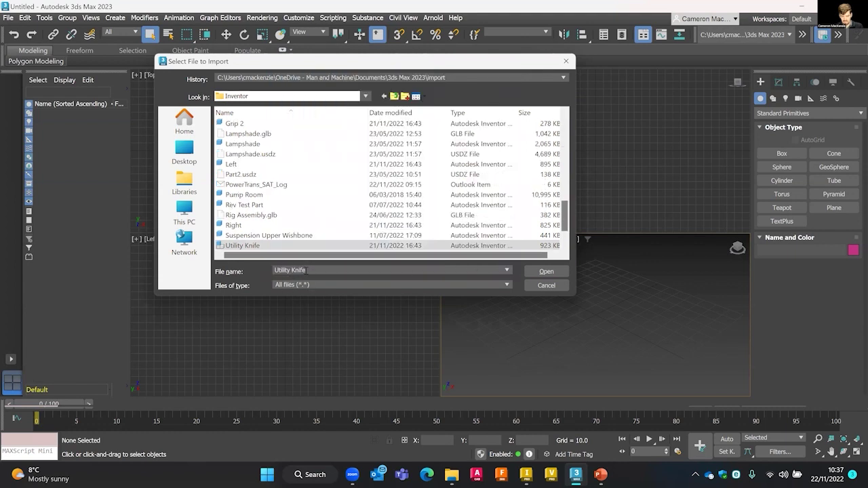
Open Utility Knife for import, then switch back to the Inventor knife assembly.
click(545, 272)
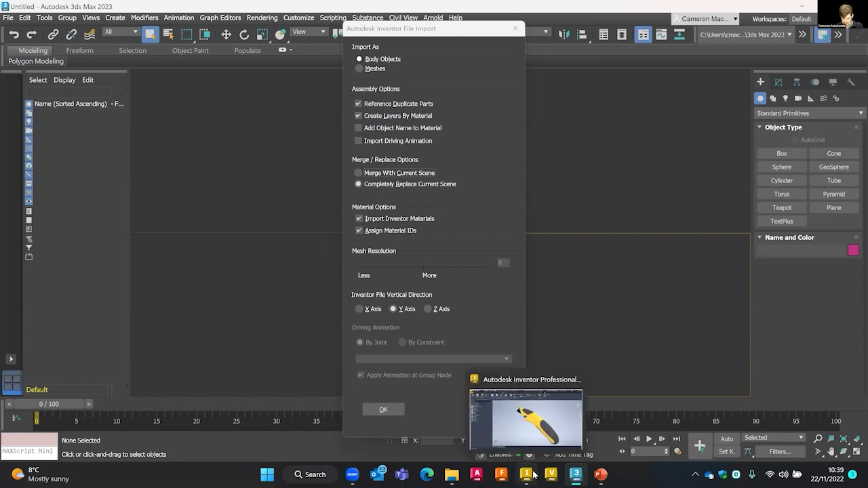
click(533, 474)
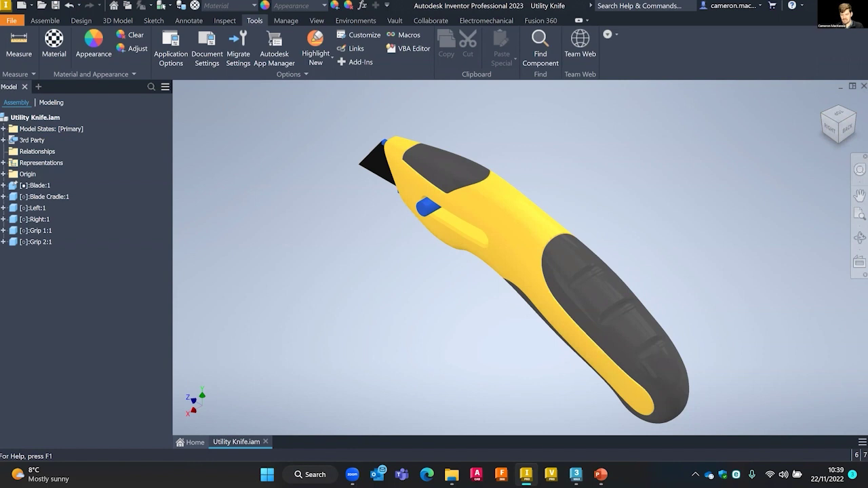
Minimize Inventor to return to the 3ds Max Inventor File Import options.
key(super+Down)
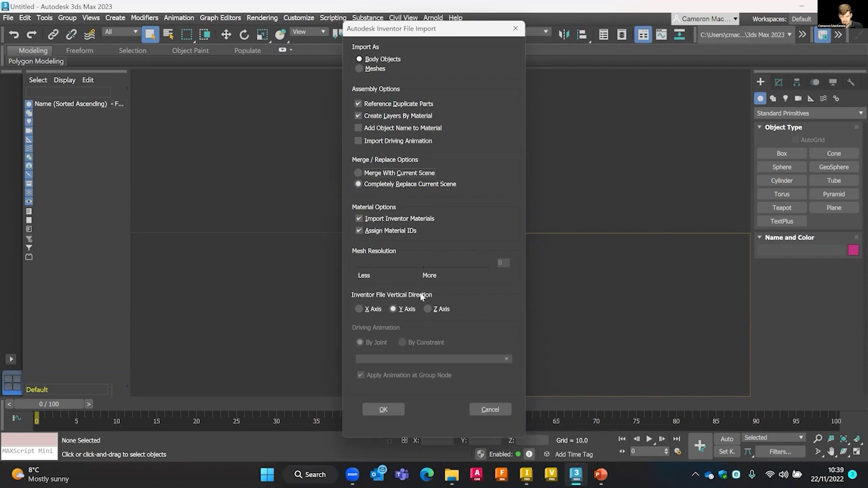
Accept the Inventor import options, deselect the knife group, and zoom the Front view.
click(390, 408)
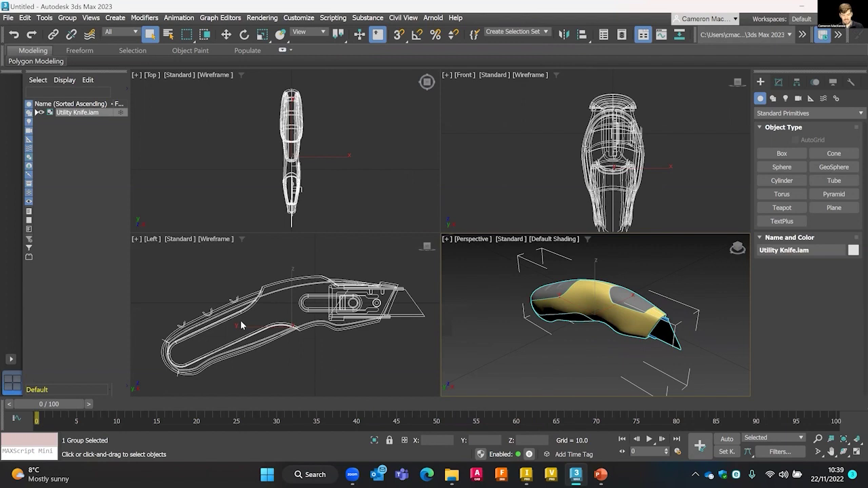
click(199, 158)
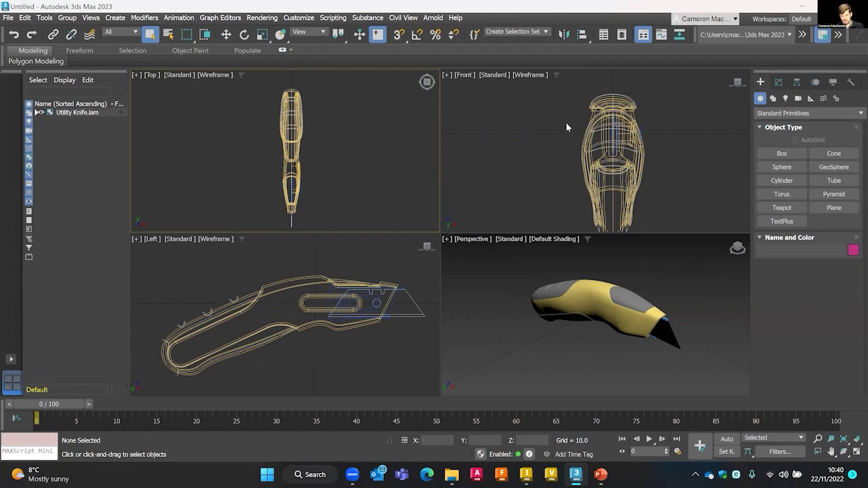
scroll(570, 123, up, 4)
scroll(563, 128, down, 4)
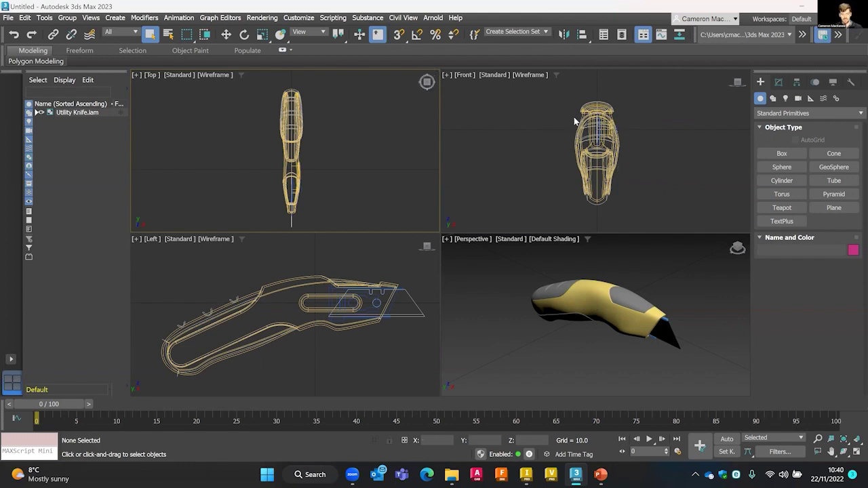
scroll(530, 120, down, 2)
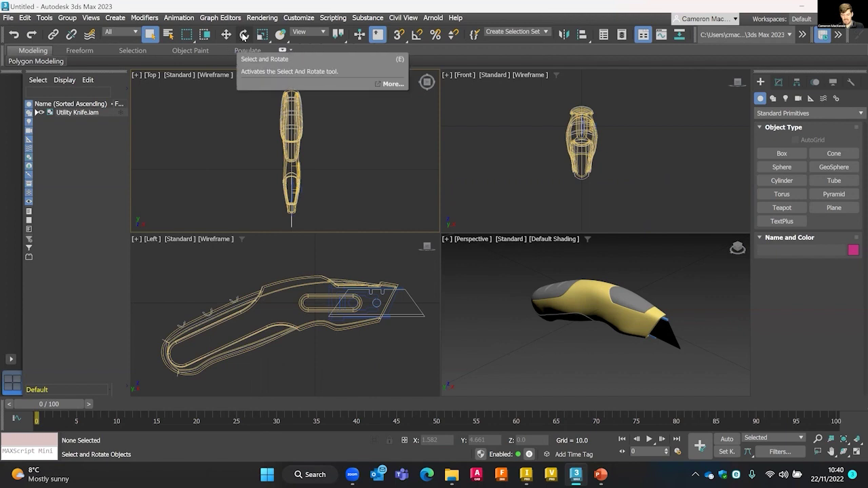
Rotate the Utility Knife group exactly 90° about Z using Angle Snap.
click(244, 35)
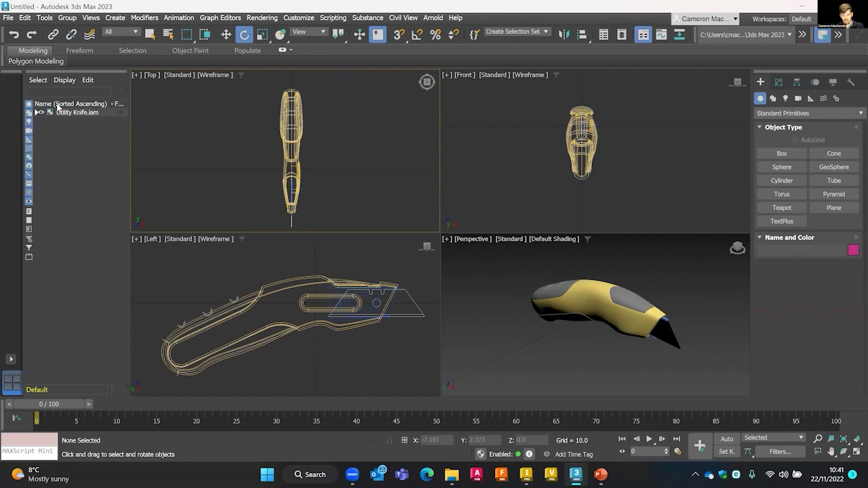
click(291, 136)
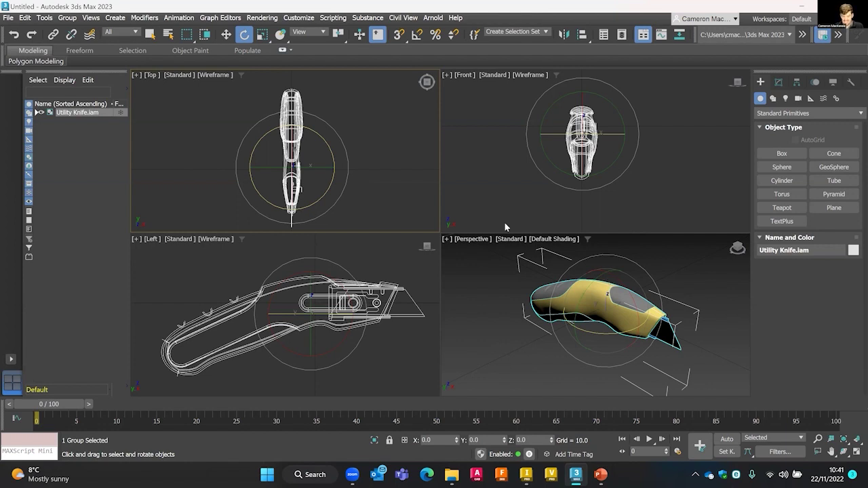
scroll(271, 125, down, 4)
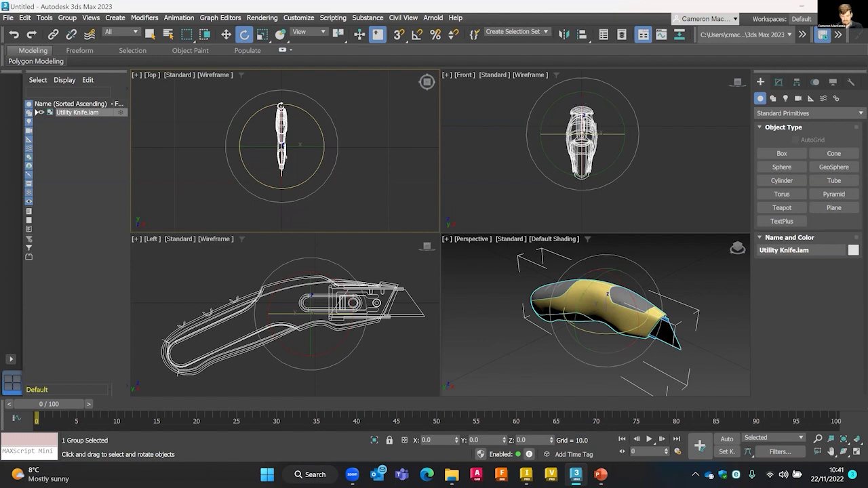
mouse_move(281, 107)
mouse_down()
mouse_move(258, 115)
mouse_move(240, 144)
mouse_move(258, 120)
mouse_move(293, 107)
mouse_move(266, 111)
mouse_move(248, 133)
mouse_move(252, 118)
mouse_move(284, 103)
mouse_up()
key(ctrl+z)
click(417, 36)
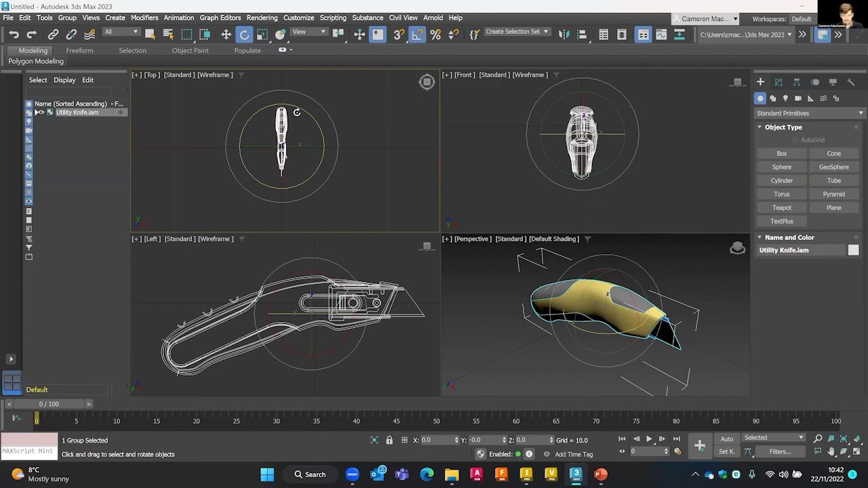
drag(293, 107, 274, 111)
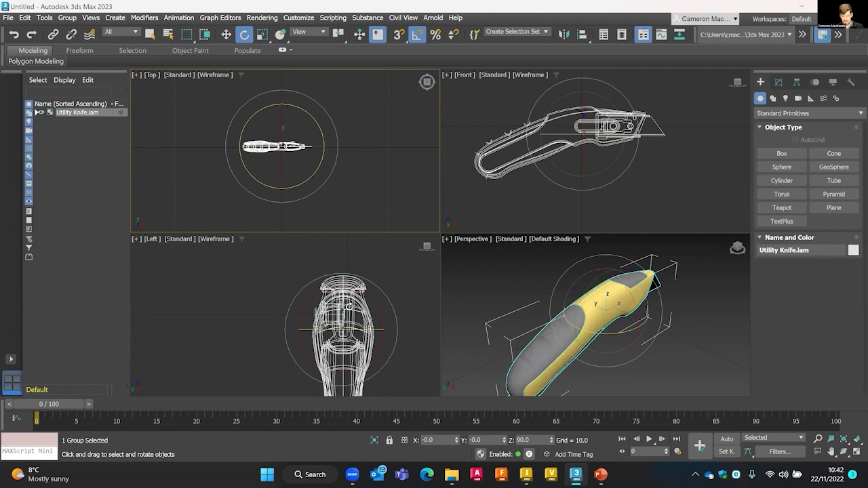
Activate the Left viewport, switch to Select Object, and recenter the knife in view.
scroll(287, 268, up, 3)
scroll(287, 268, down, 5)
right_click(216, 307)
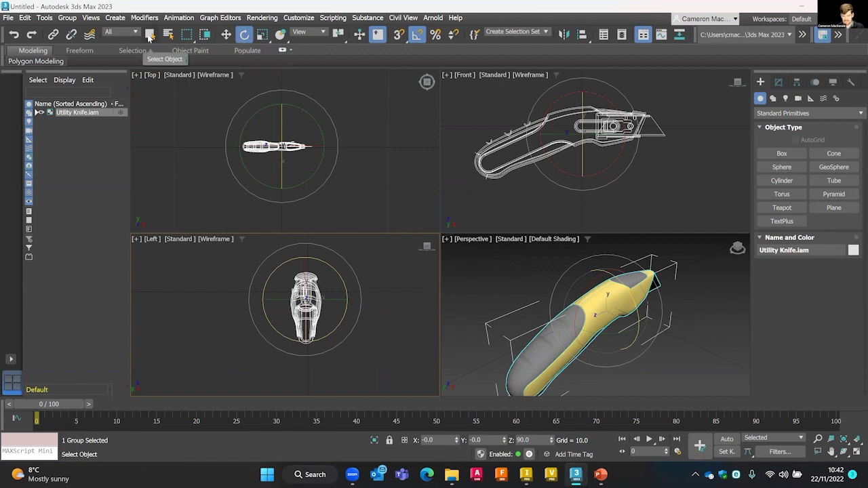
click(149, 35)
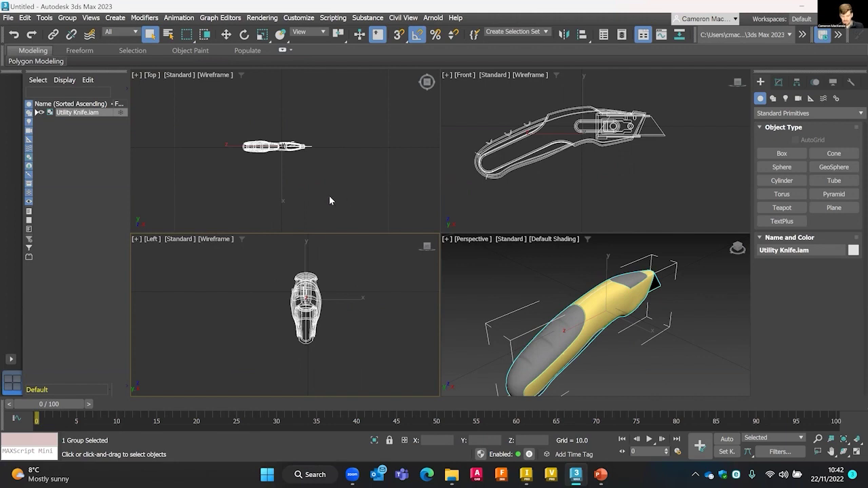
scroll(331, 339, down, 3)
middle_drag(369, 328, 346, 302)
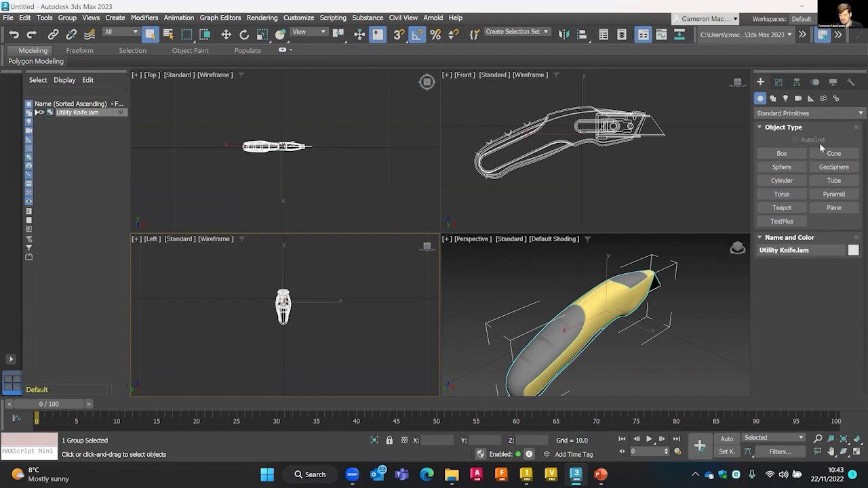
Browse the Lights and Cameras creation types, then return to the Splines shapes list.
click(773, 99)
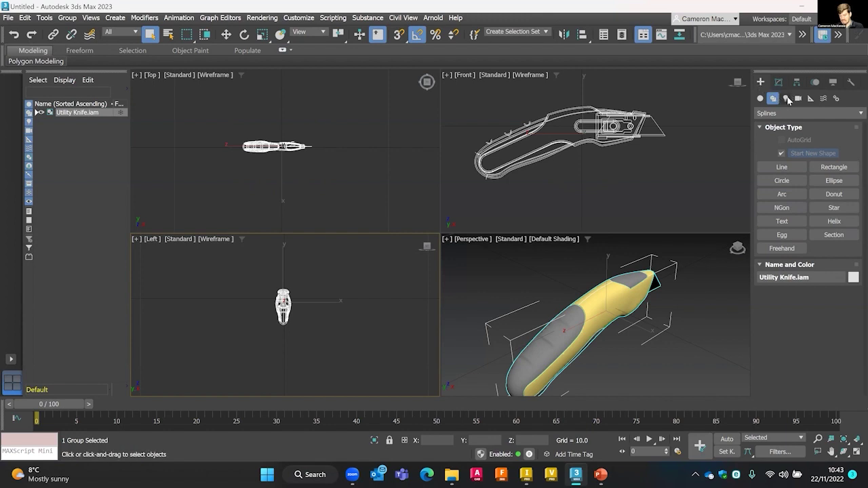
click(786, 99)
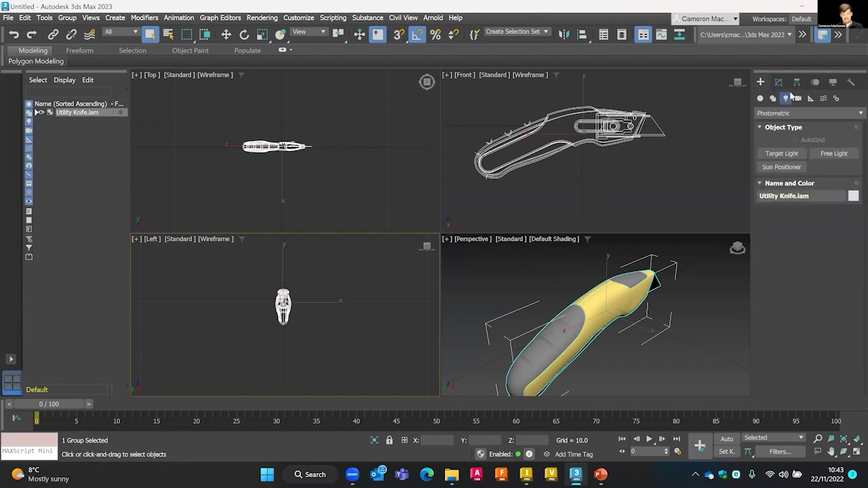
click(800, 98)
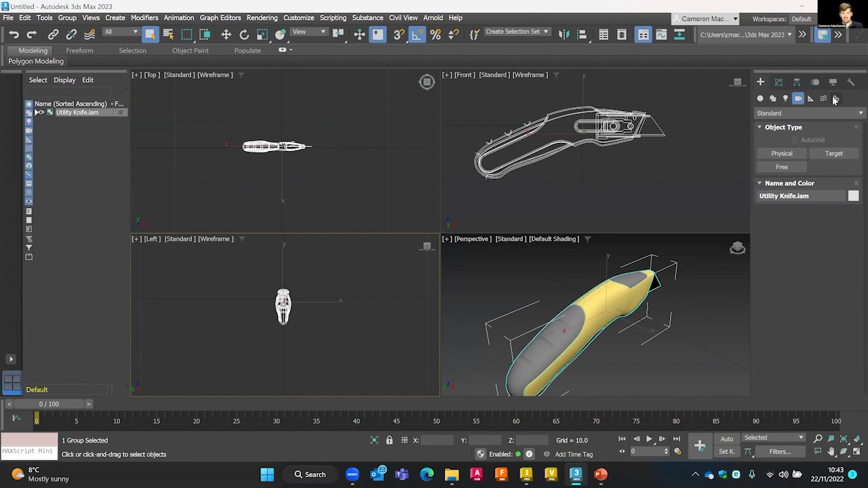
click(774, 100)
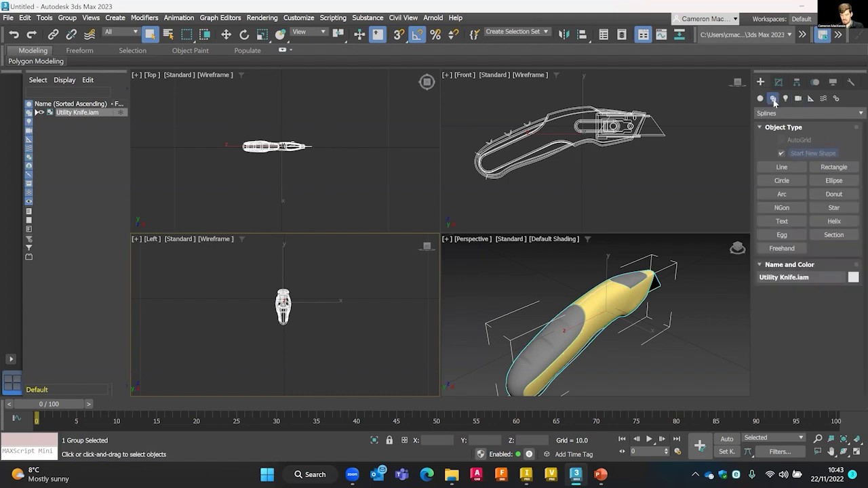
Choose the Line spline creation tool.
click(780, 168)
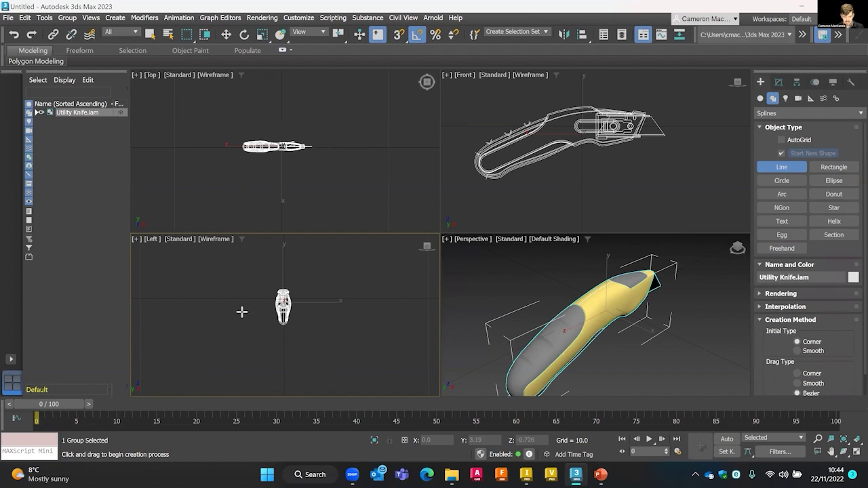
Draw Line001 in the Left view: a horizontal base under the knife rising vertically behind it.
click(195, 333)
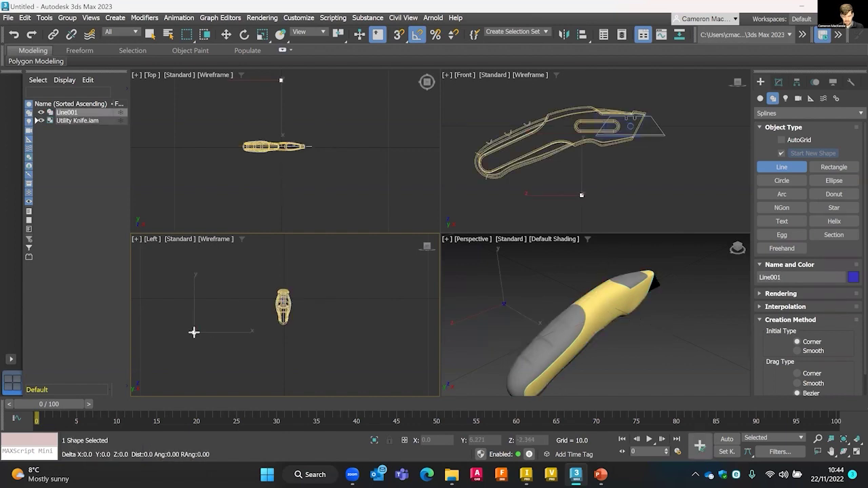
right_click(390, 332)
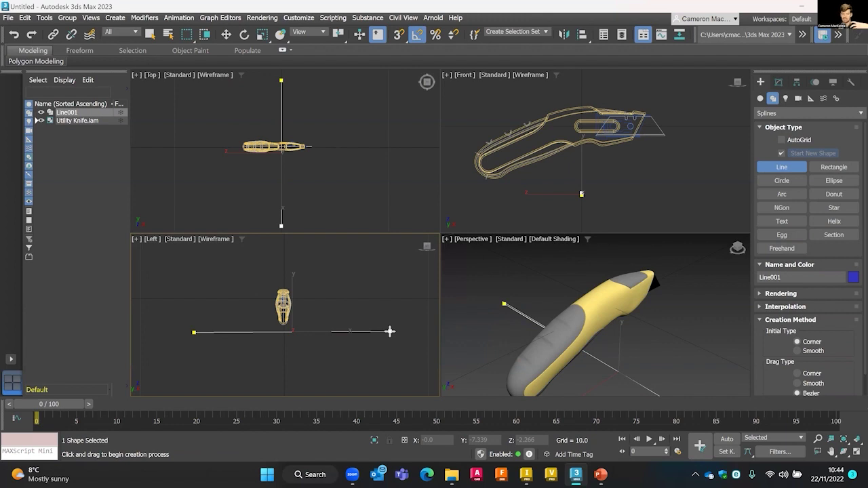
drag(384, 330, 352, 333)
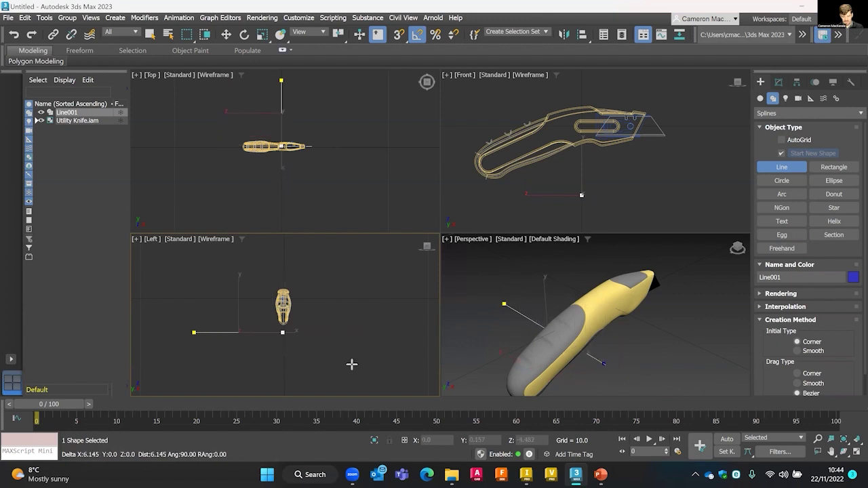
click(194, 268)
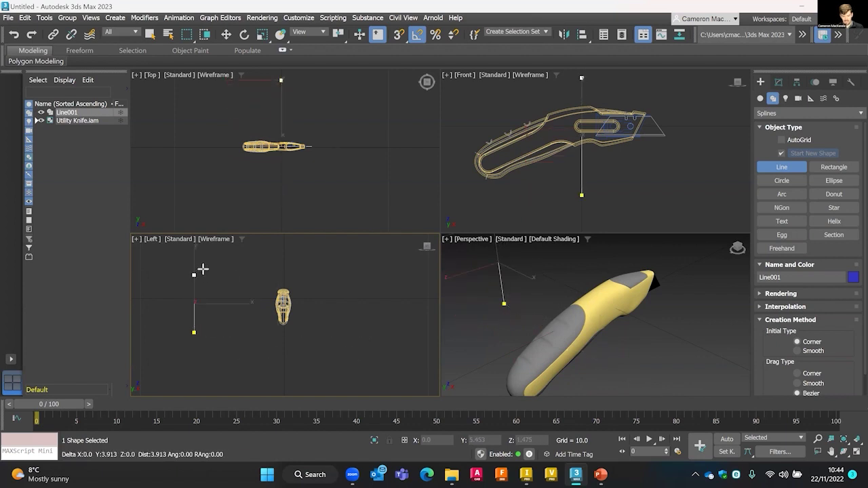
click(373, 334)
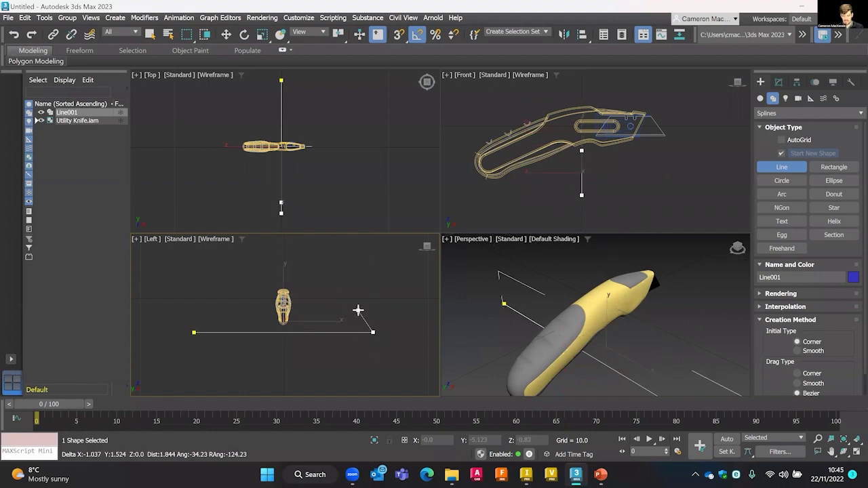
scroll(357, 309, down, 5)
middle_drag(362, 287, 290, 284)
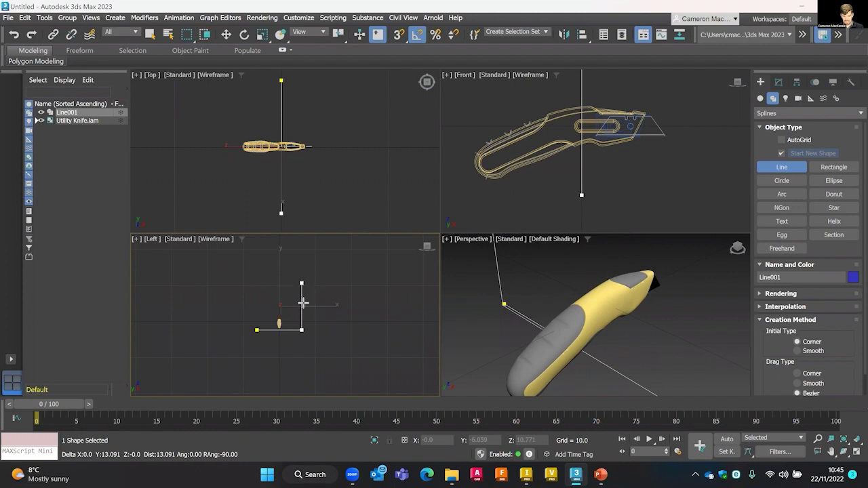
click(303, 291)
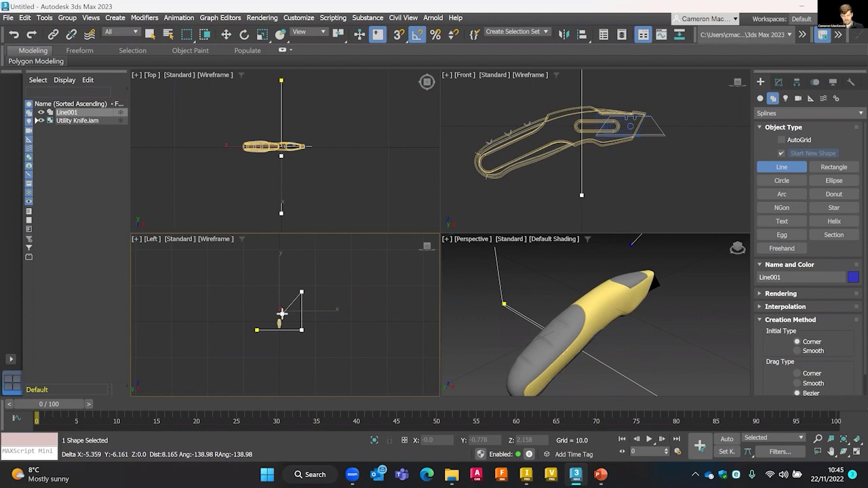
right_click(348, 296)
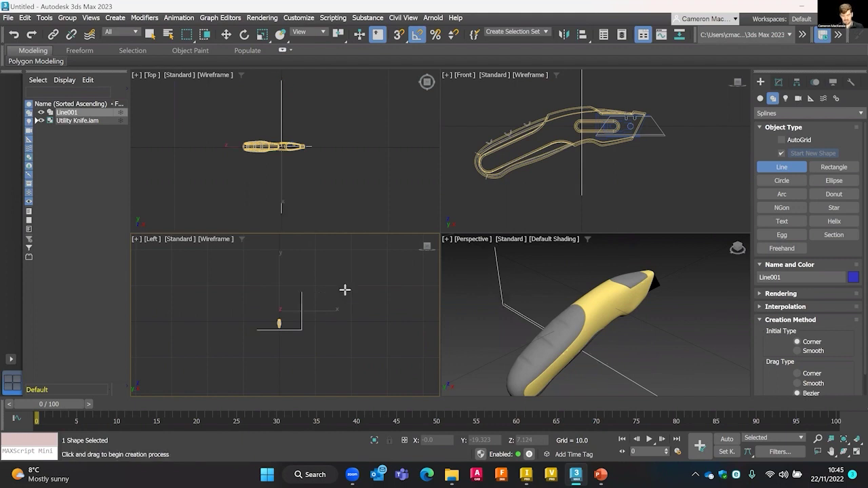
scroll(283, 319, up, 5)
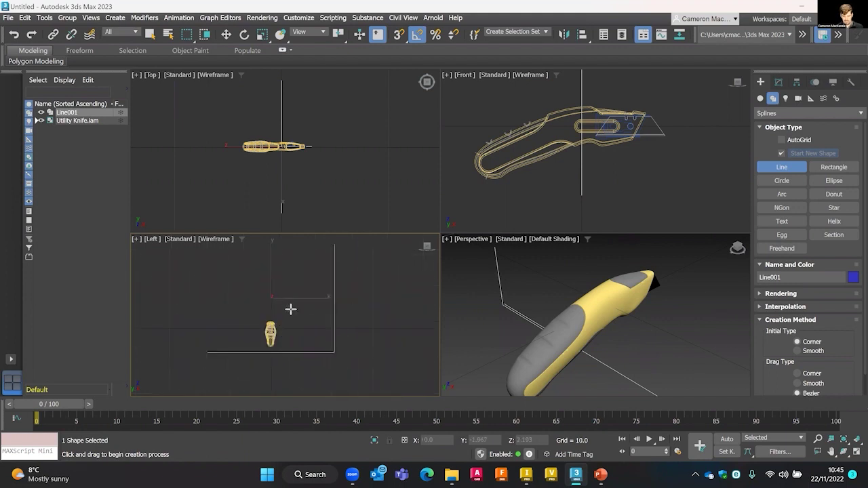
scroll(347, 306, down, 2)
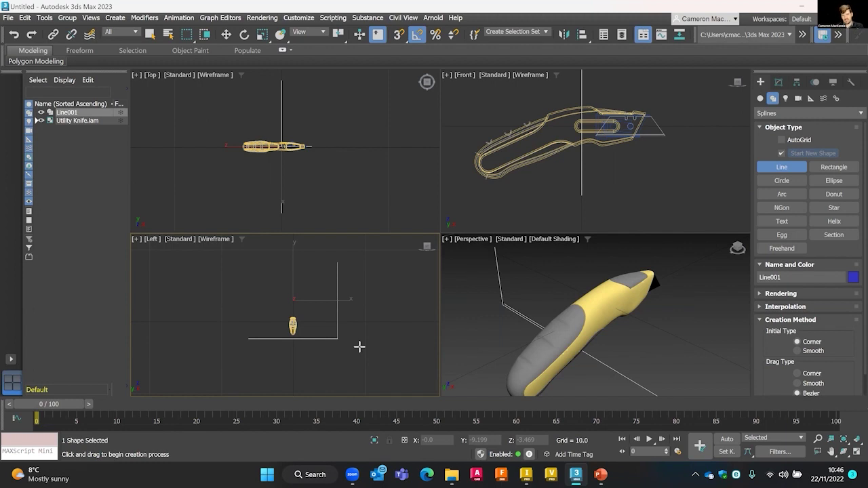
scroll(320, 339, up, 3)
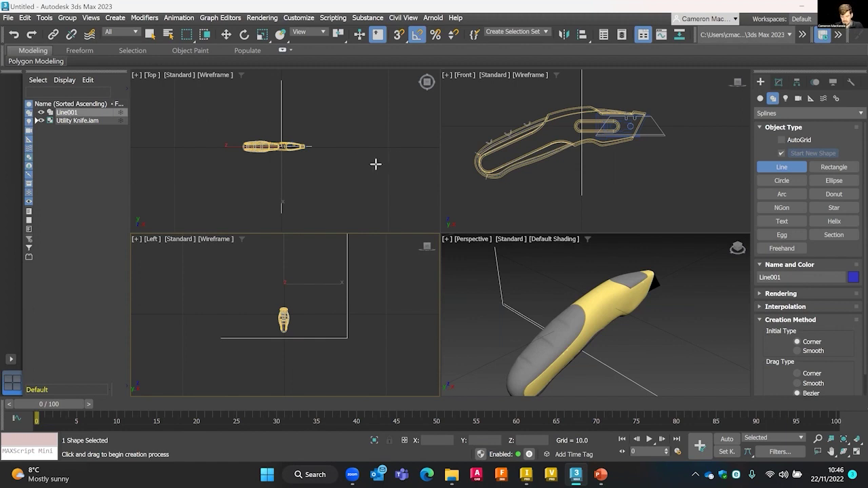
Add a Fillet/Chamfer modifier to Line001 and fillet its corner vertex at radius 4.28.
click(779, 83)
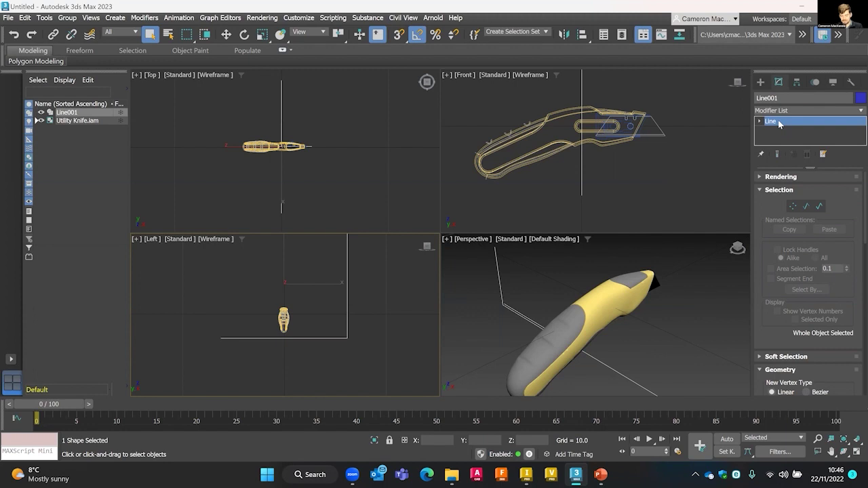
click(778, 112)
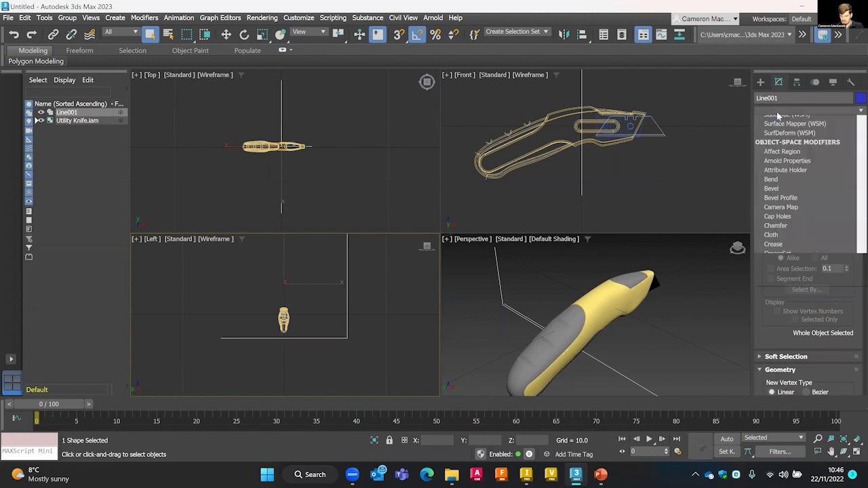
scroll(784, 161, down, 5)
scroll(784, 162, down, 5)
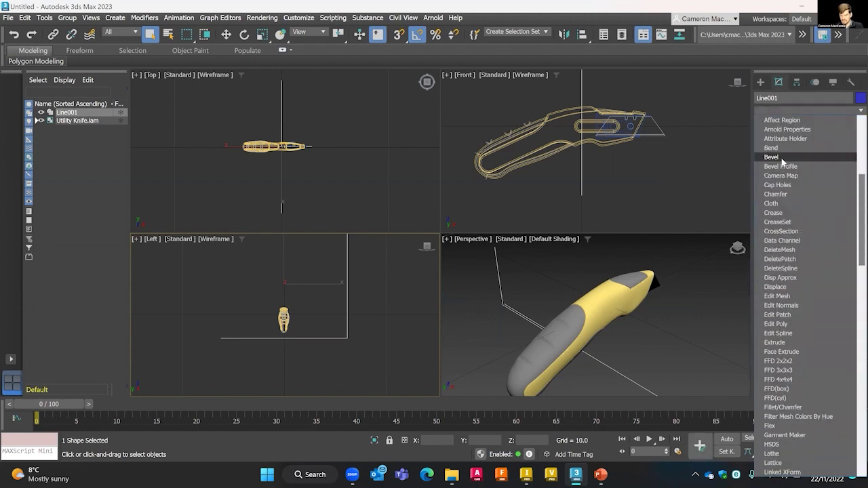
scroll(785, 161, up, 5)
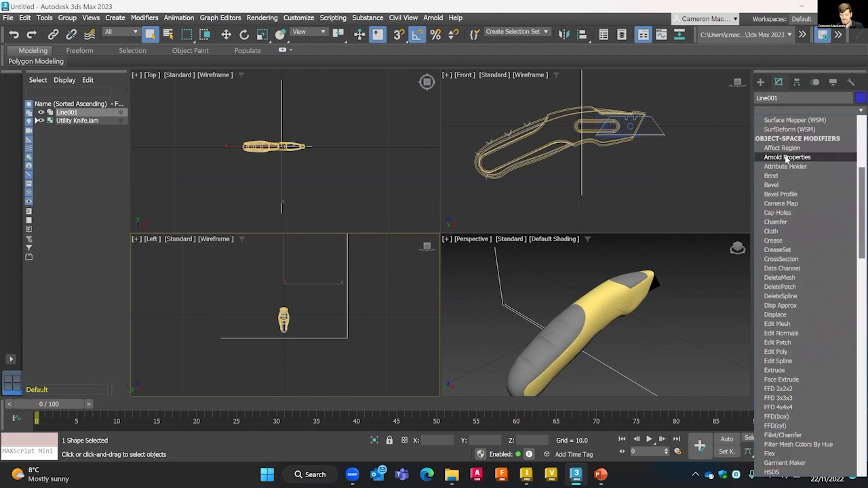
scroll(787, 157, up, 1)
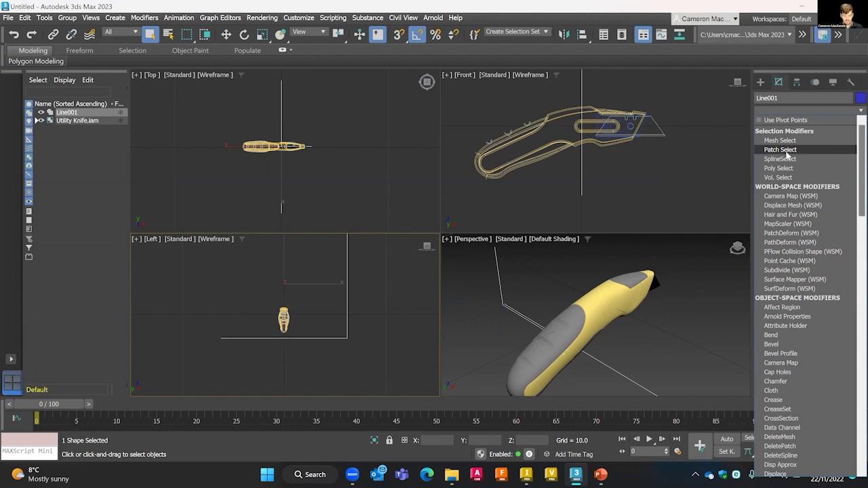
scroll(787, 156, down, 15)
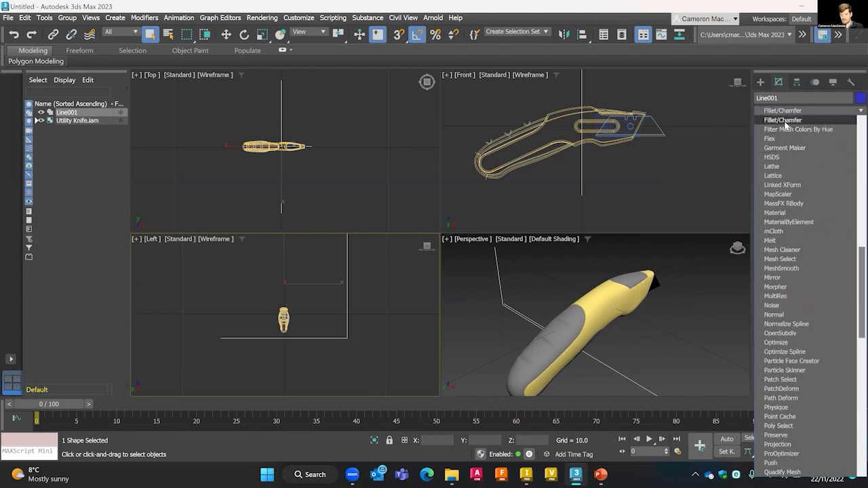
click(783, 120)
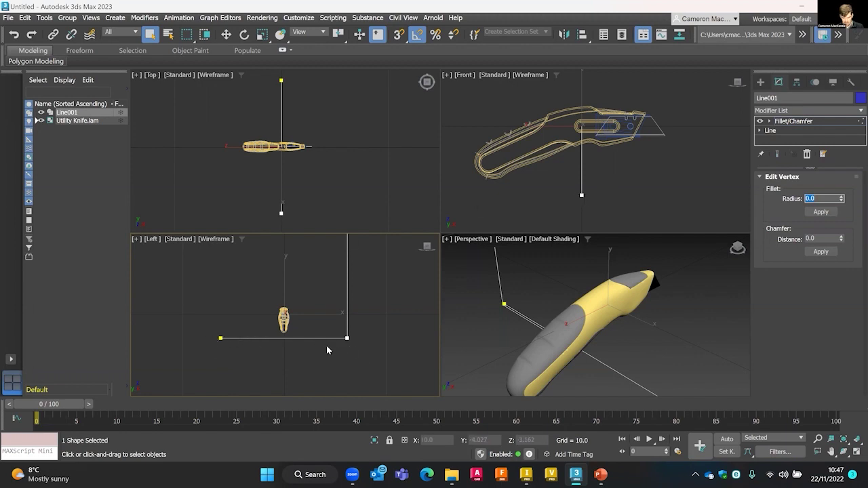
click(346, 339)
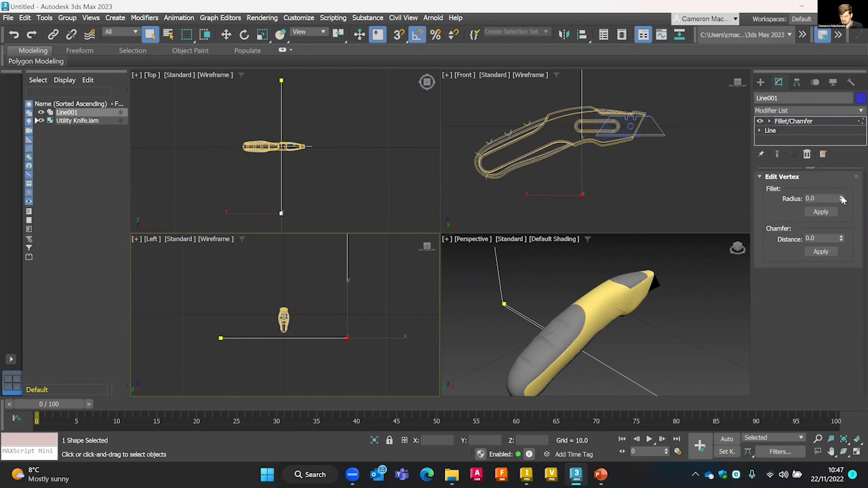
drag(842, 199, 844, 99)
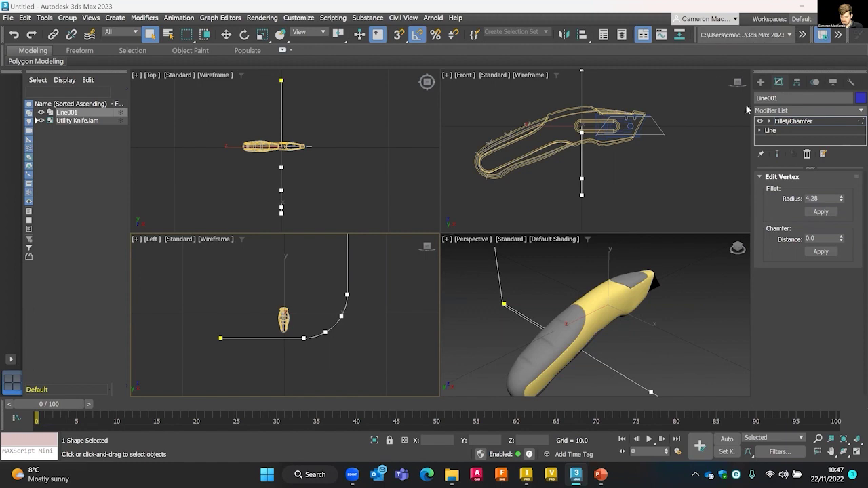
Add an Extrude modifier to Line001 and set its Amount to 35.0.
click(795, 107)
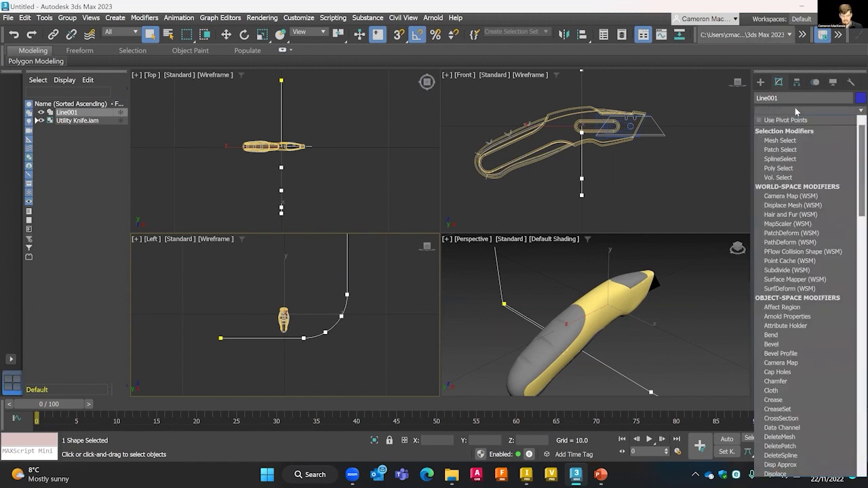
text(ex)
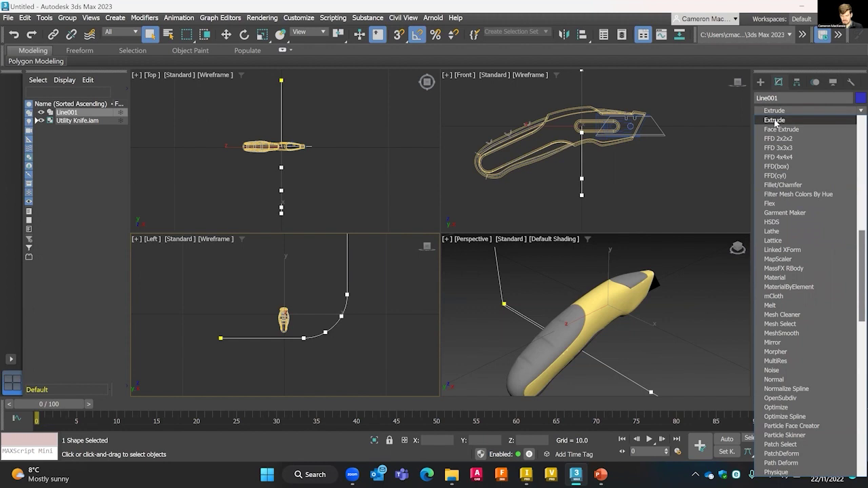
click(776, 121)
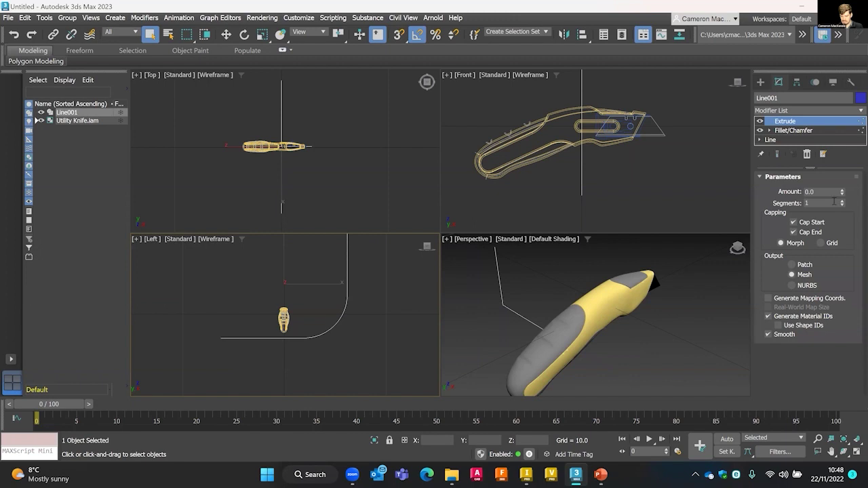
drag(842, 192, 856, 171)
scroll(318, 149, down, 5)
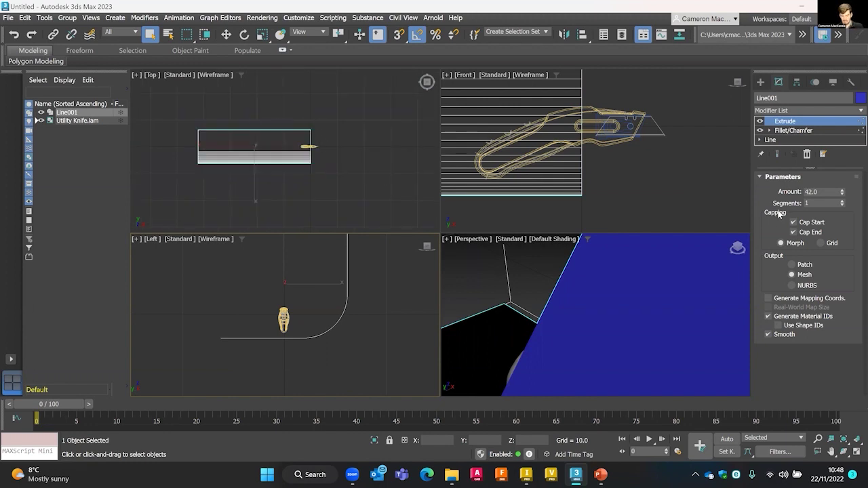
drag(842, 193, 843, 195)
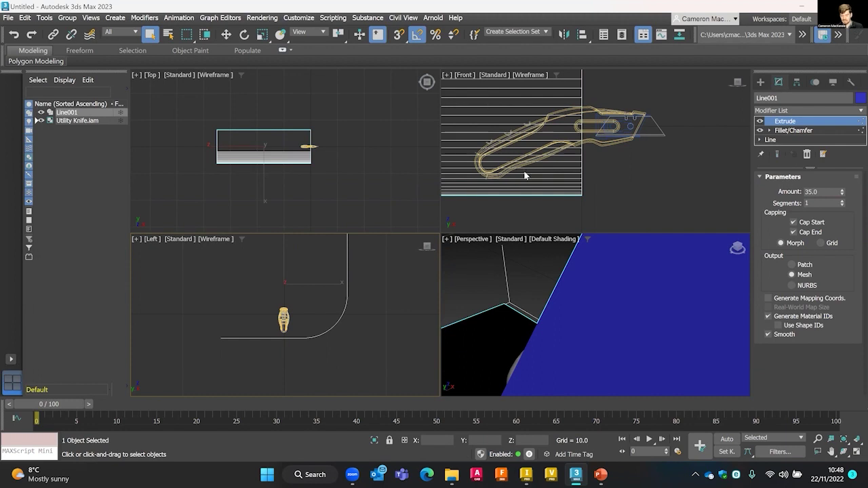
Return the Extrude Segments count to 1 after trying higher values.
click(843, 201)
click(843, 201)
click(842, 201)
click(842, 201)
click(843, 201)
click(843, 200)
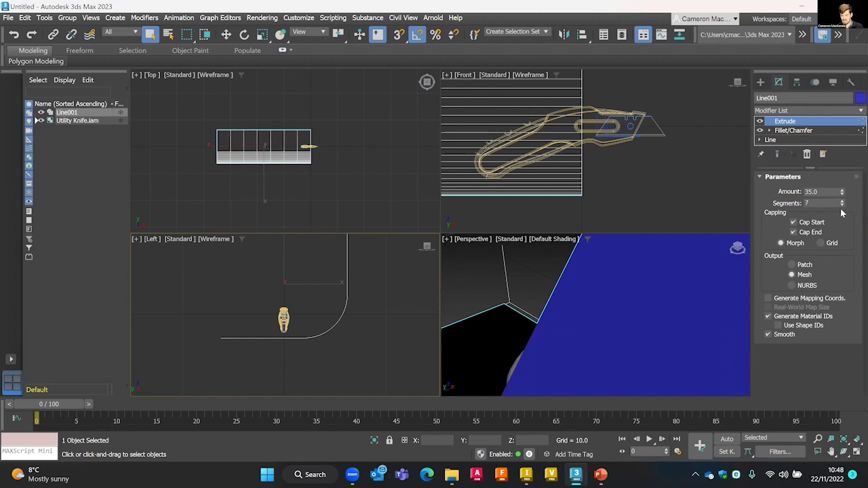
click(843, 205)
click(842, 205)
click(842, 206)
click(842, 205)
click(842, 206)
click(842, 206)
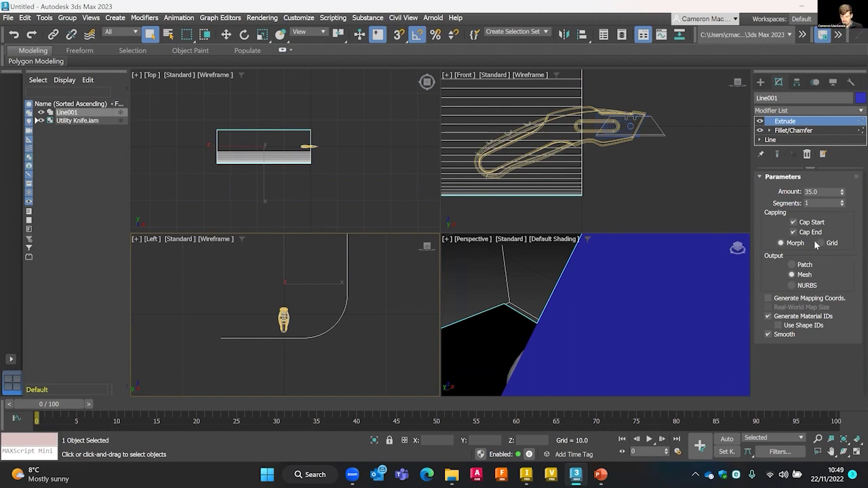
Move the extruded backdrop right along X and up along Y so the knife sits centred over it.
click(686, 163)
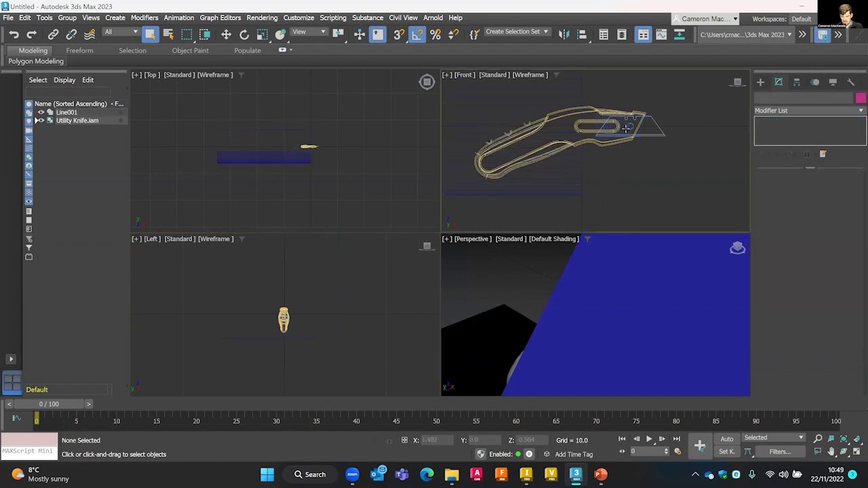
click(568, 192)
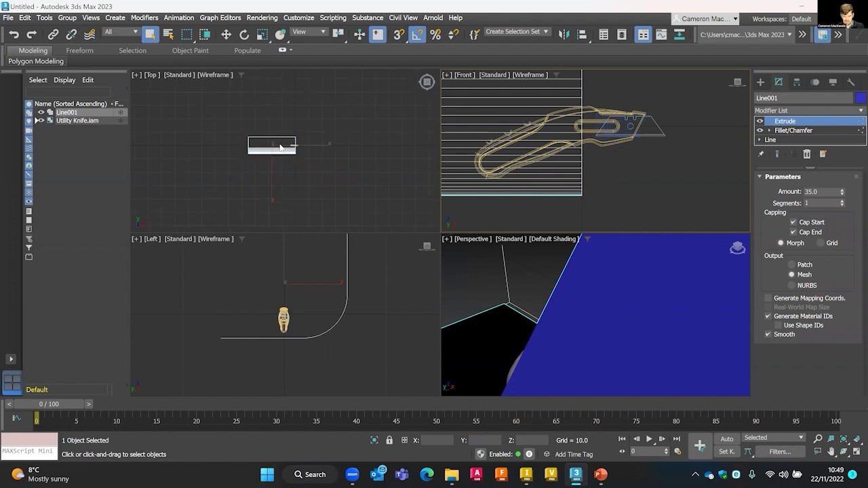
scroll(280, 145, up, 5)
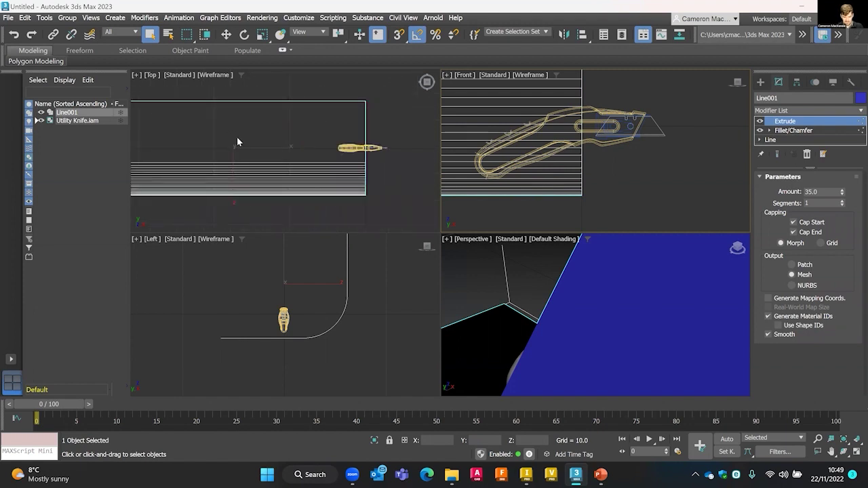
click(226, 35)
drag(410, 168, 531, 166)
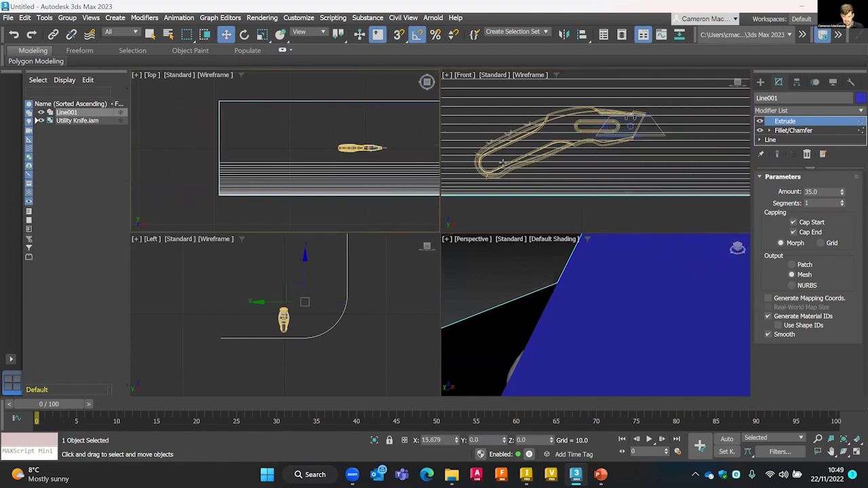
scroll(380, 163, down, 2)
scroll(339, 143, down, 2)
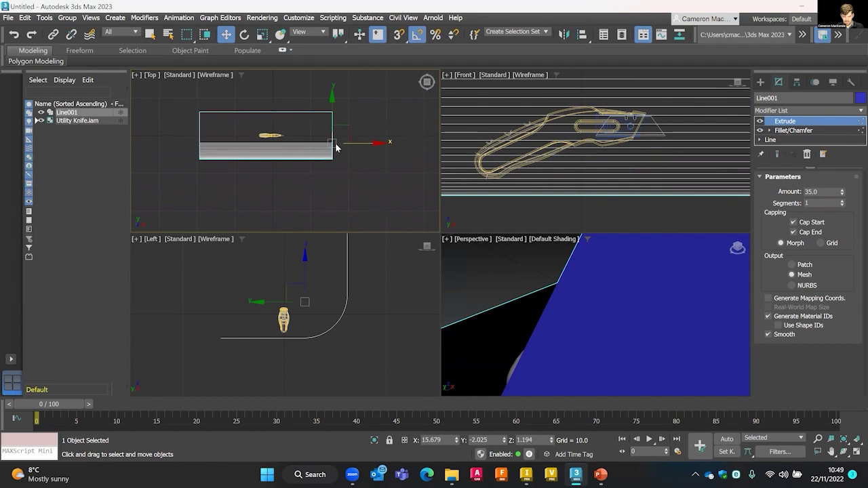
drag(374, 141, 377, 141)
drag(334, 108, 335, 97)
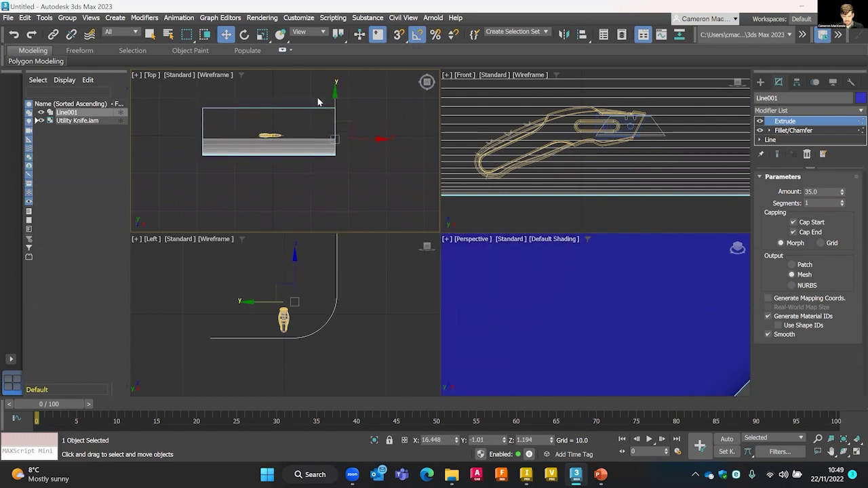
click(337, 182)
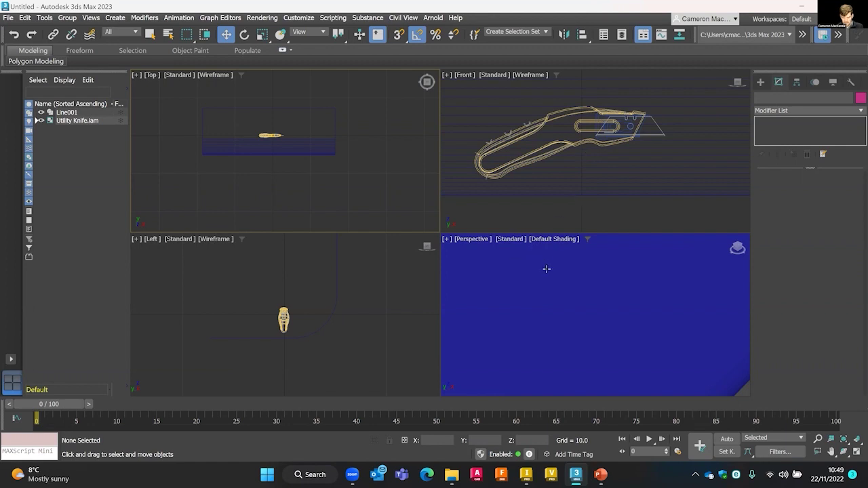
Select the backdrop, then pan and orbit the Perspective view to show the knife over it.
click(566, 296)
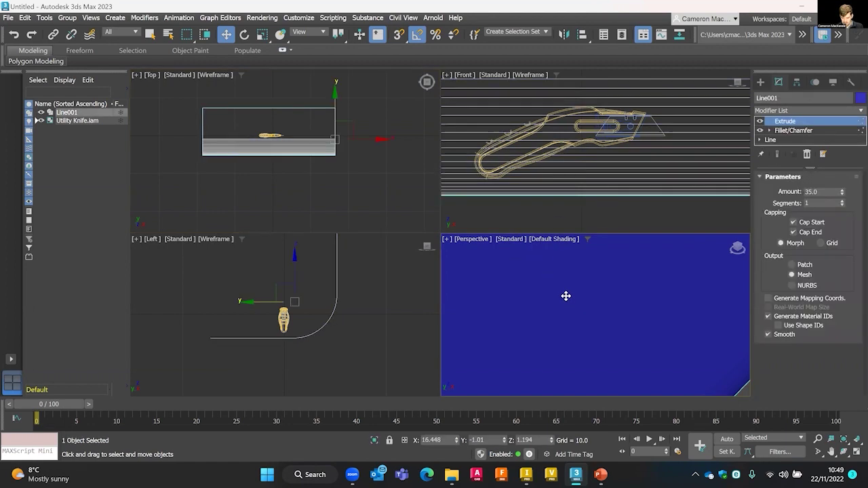
scroll(566, 297, down, 5)
scroll(566, 296, up, 4)
middle_drag(565, 297, 606, 334)
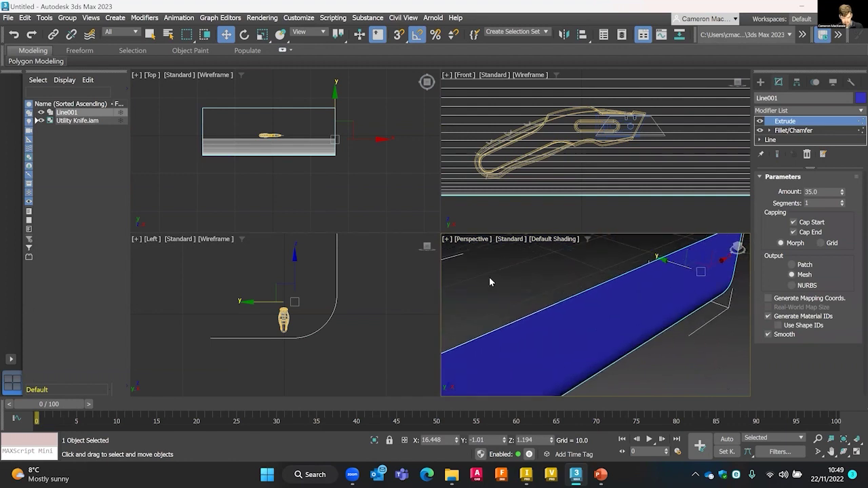
alt+middle_drag(500, 278, 552, 275)
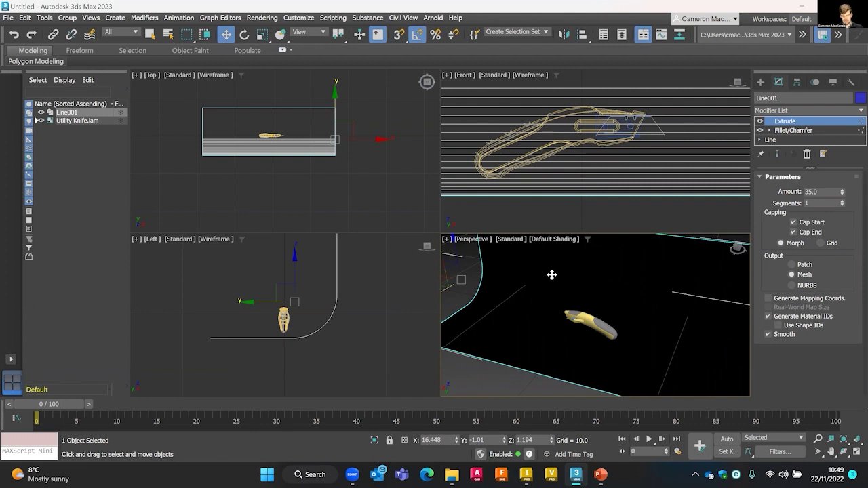
scroll(597, 333, down, 5)
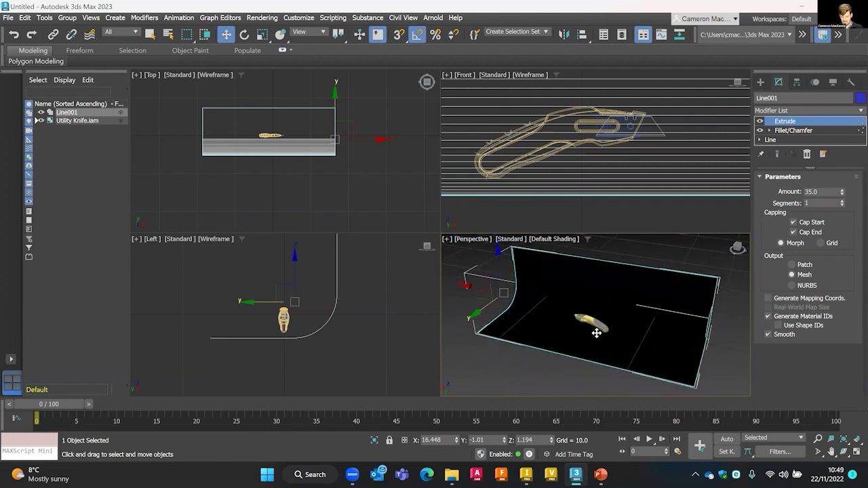
scroll(579, 316, up, 5)
scroll(574, 317, down, 5)
scroll(572, 323, up, 3)
middle_drag(572, 323, 556, 331)
alt+middle_drag(555, 325, 562, 337)
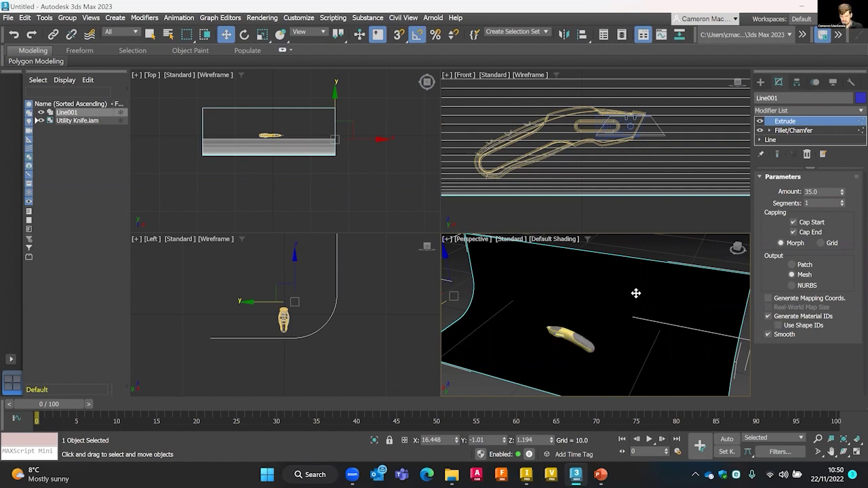
click(684, 252)
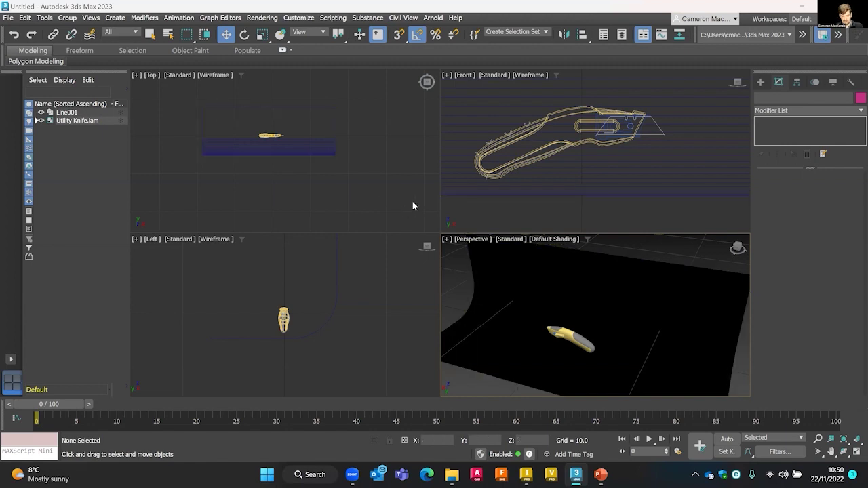
scroll(568, 357, down, 3)
scroll(568, 353, up, 5)
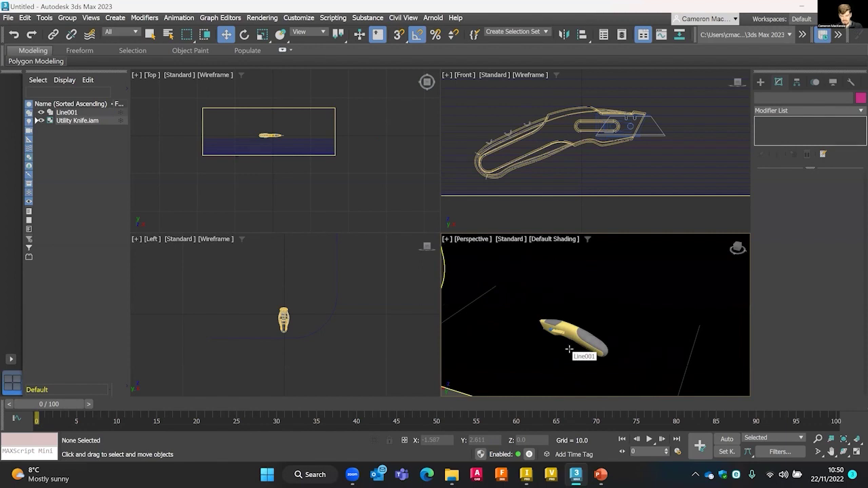
Open the Slate Material Editor with M and drag a Physical Material node into View1.
key(m)
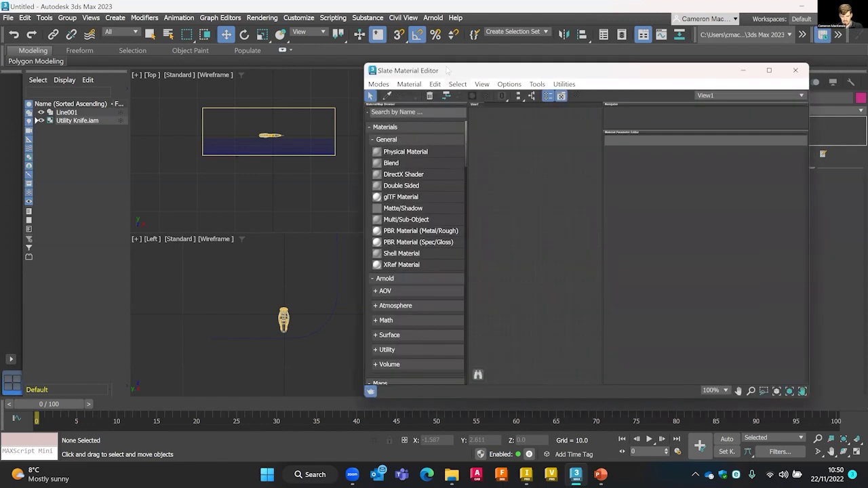
drag(458, 72, 437, 42)
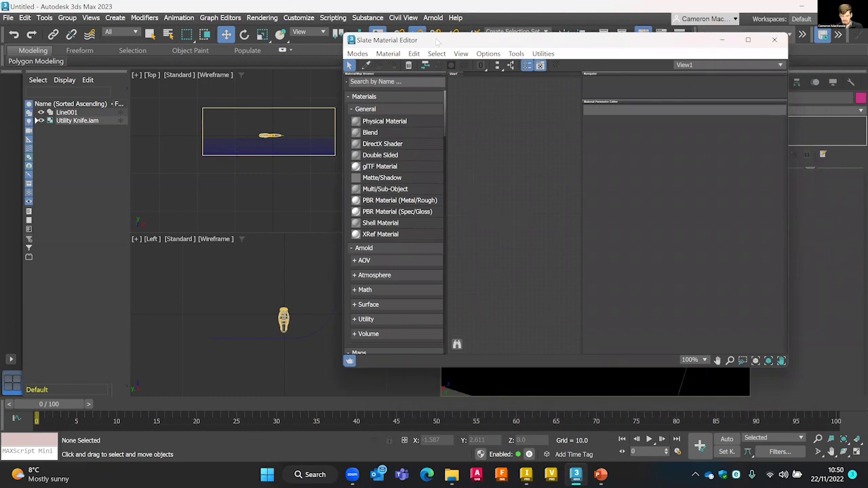
drag(438, 42, 383, 44)
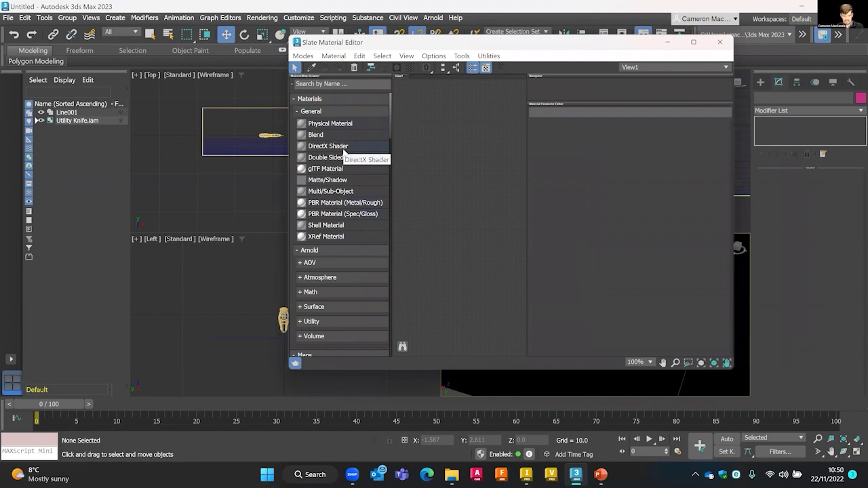
scroll(356, 197, down, 3)
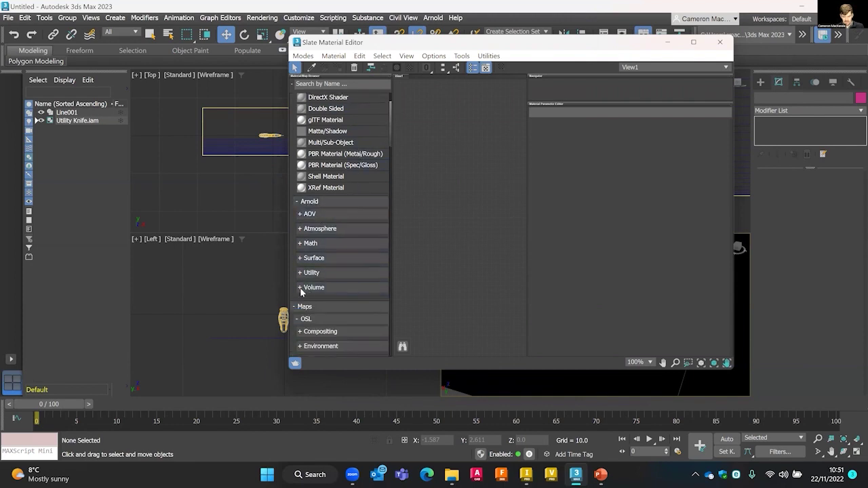
click(300, 228)
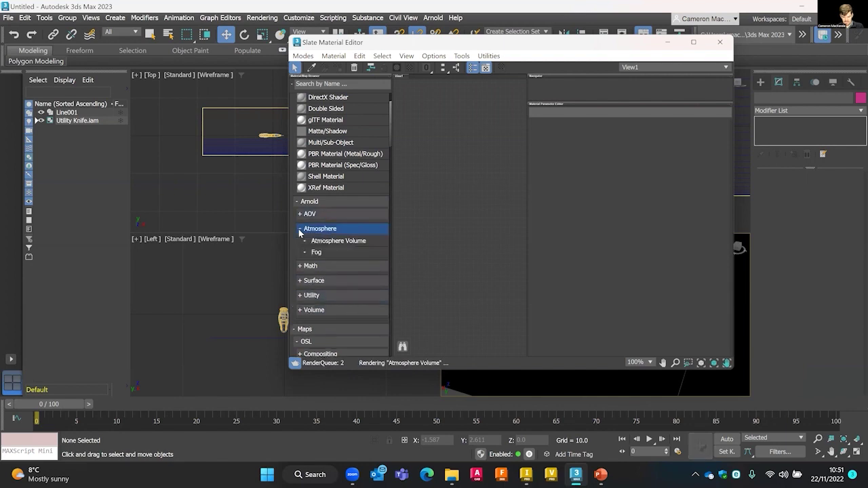
click(299, 230)
scroll(319, 230, down, 3)
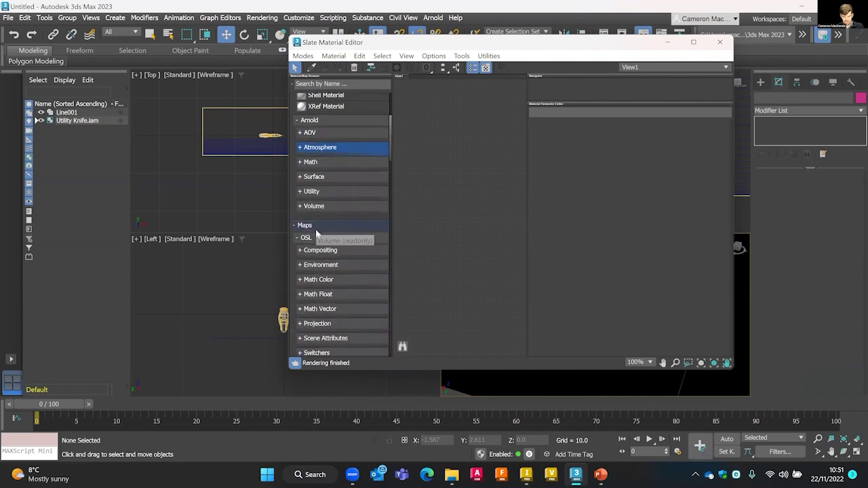
scroll(328, 228, up, 5)
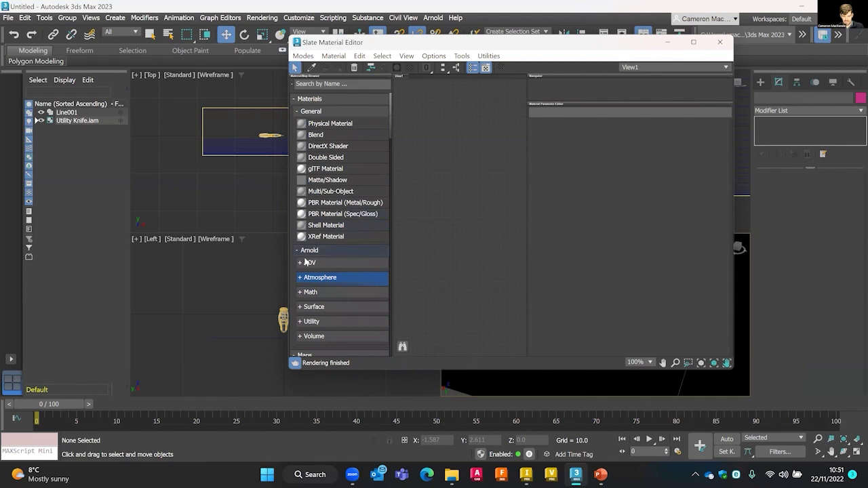
click(299, 251)
click(300, 268)
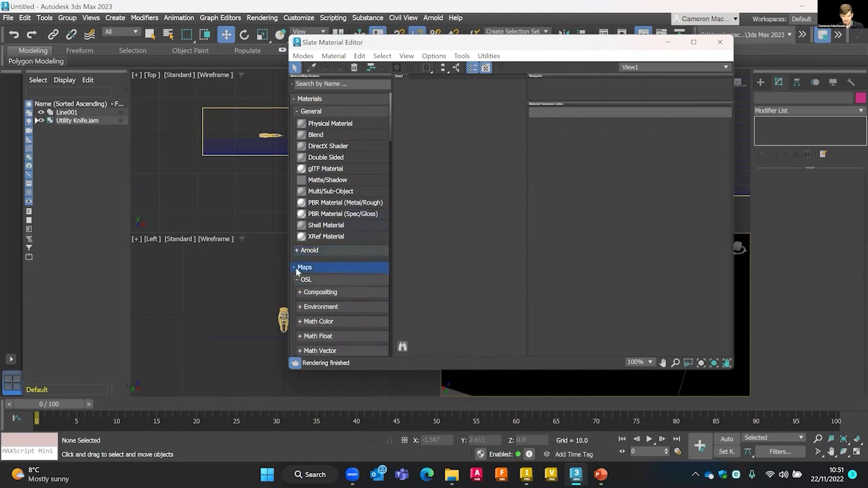
click(294, 269)
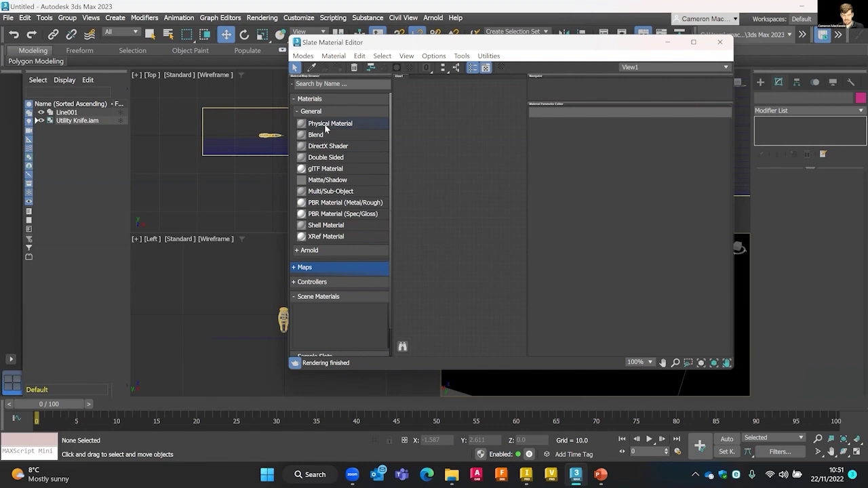
drag(327, 129, 439, 125)
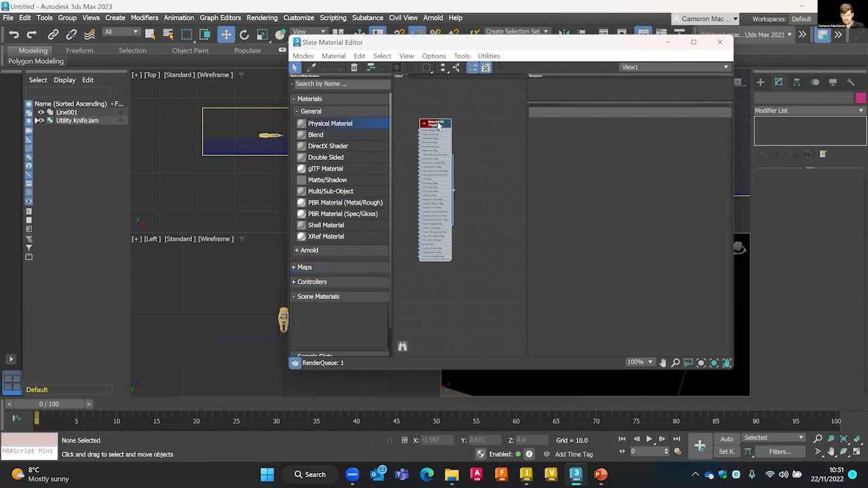
Show Material #85's parameters, widening the editor and panning its full node into view.
double_click(439, 126)
scroll(430, 156, up, 2)
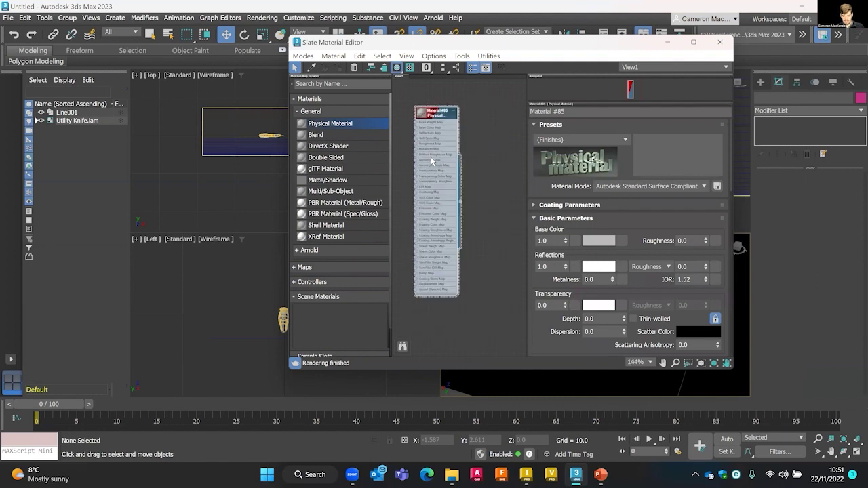
scroll(440, 145, up, 2)
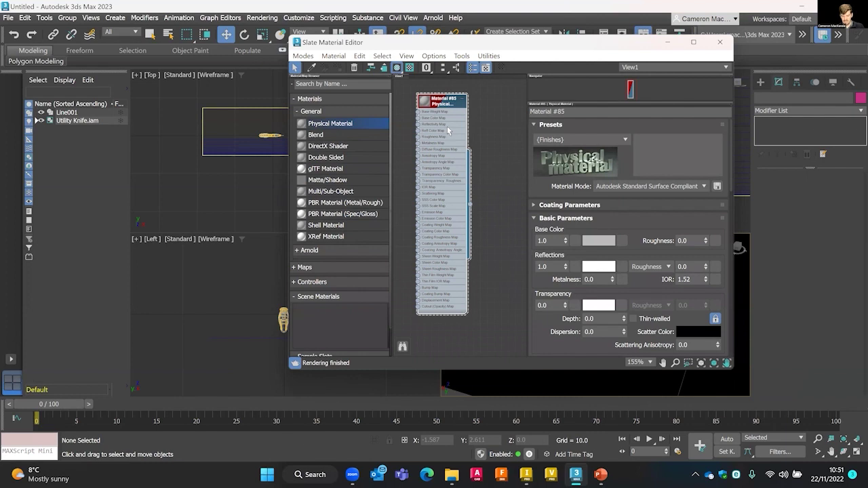
scroll(427, 129, down, 2)
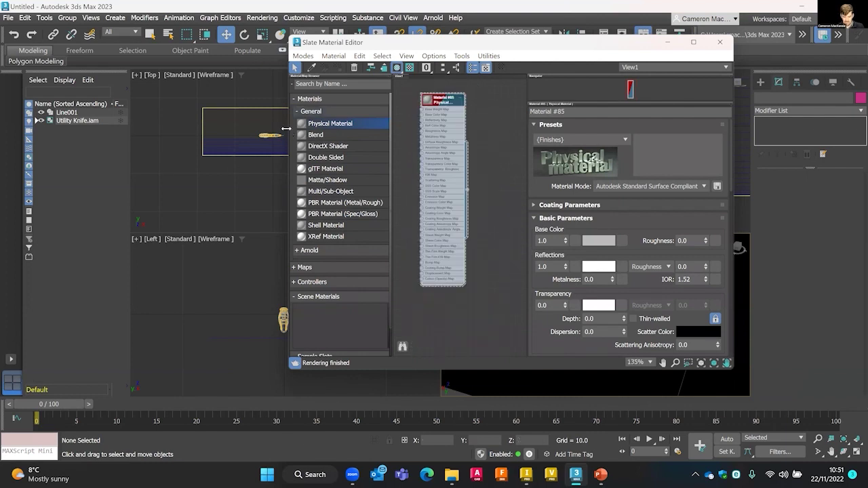
drag(286, 128, 88, 129)
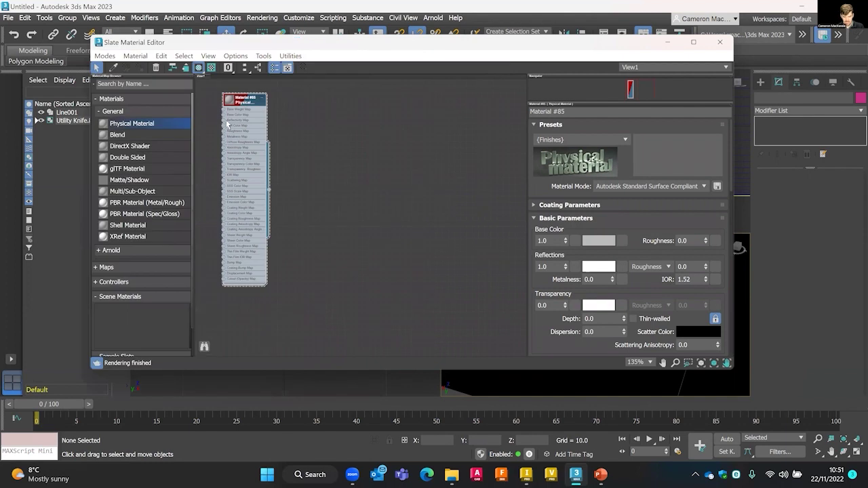
scroll(229, 124, down, 2)
scroll(244, 119, up, 2)
scroll(271, 121, up, 2)
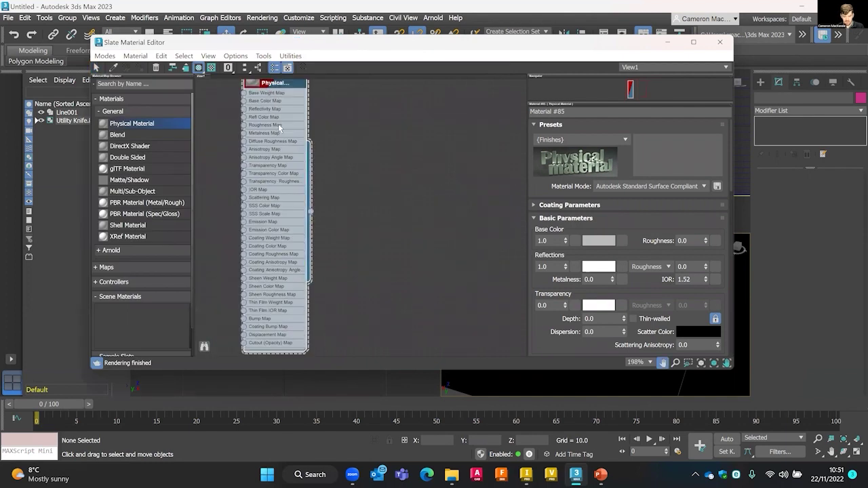
middle_drag(280, 111, 297, 140)
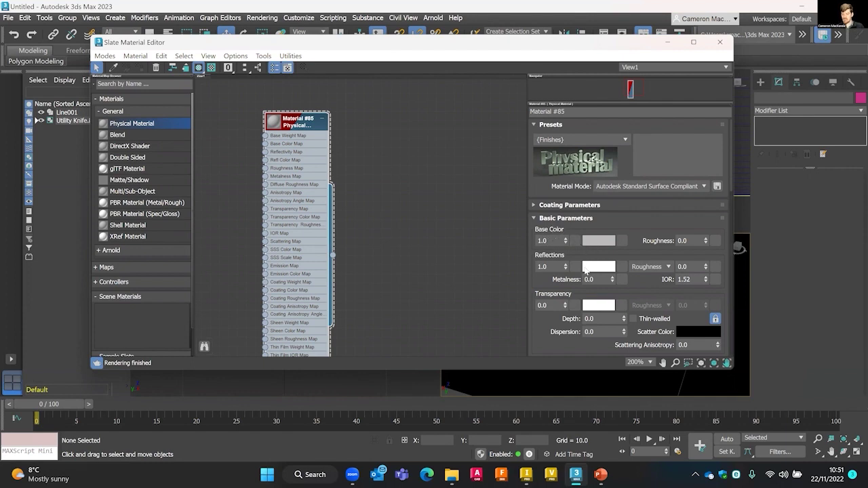
Check Material #85's Coating and Material Mode options, then open its Presets list.
mouse_move(586, 270)
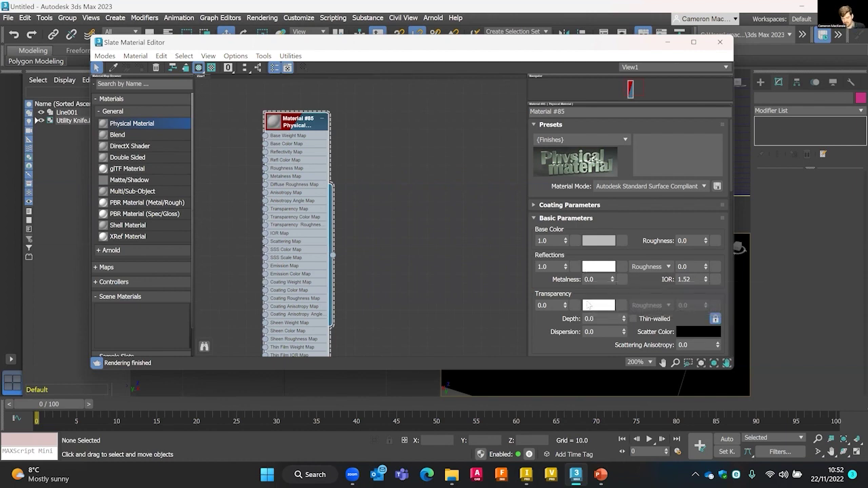
click(536, 206)
click(535, 206)
click(635, 187)
click(634, 189)
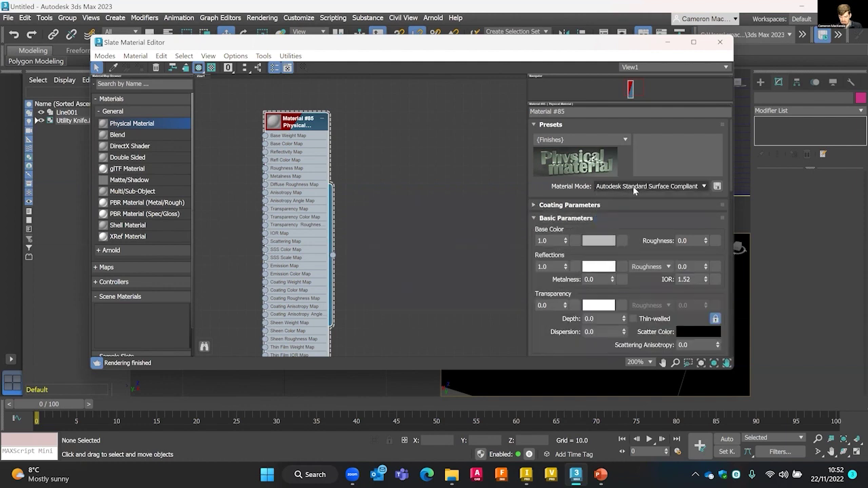
click(595, 141)
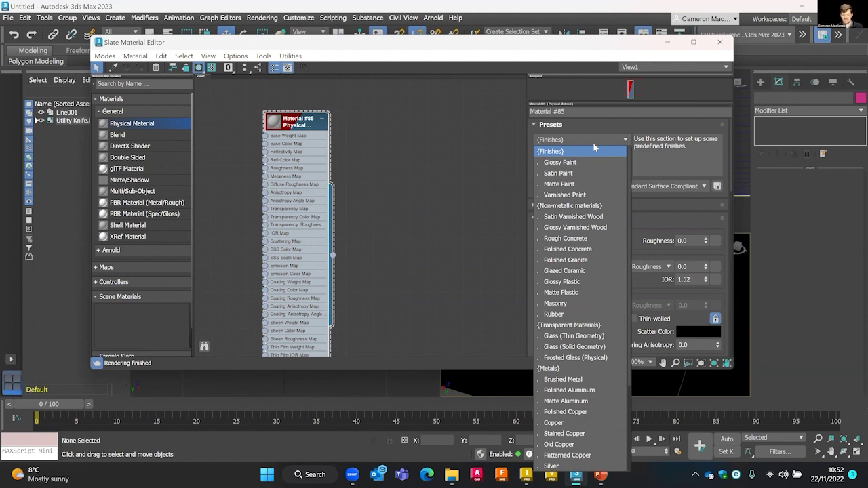
Browse Material #85's preset finishes and close the list without applying one.
click(591, 138)
click(590, 138)
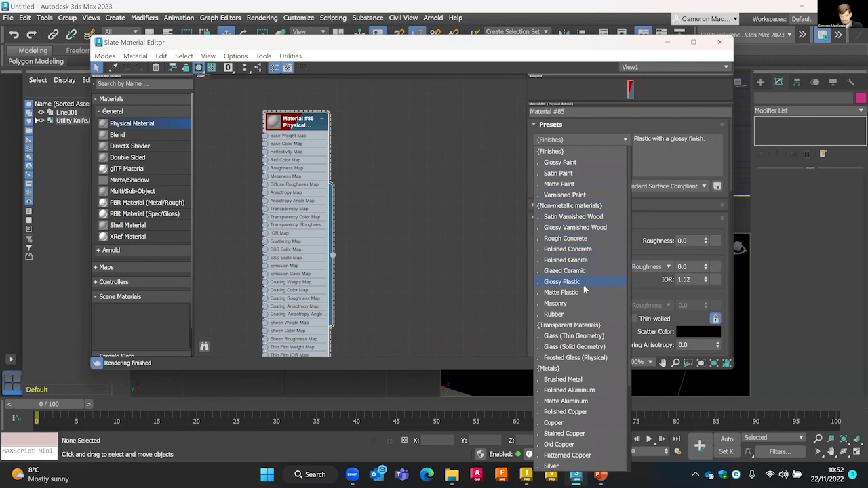
scroll(581, 275, down, 1)
scroll(580, 275, down, 3)
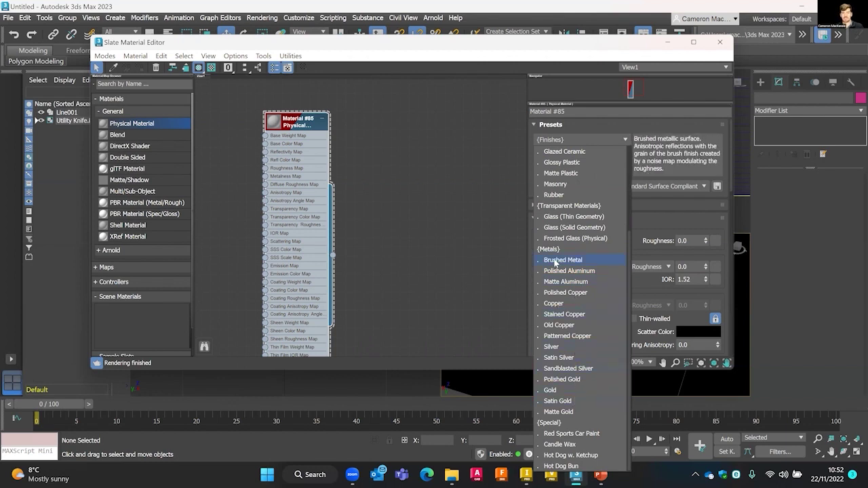
click(496, 52)
Move and narrow the Slate Material Editor to the right so the viewports show.
drag(521, 42, 626, 66)
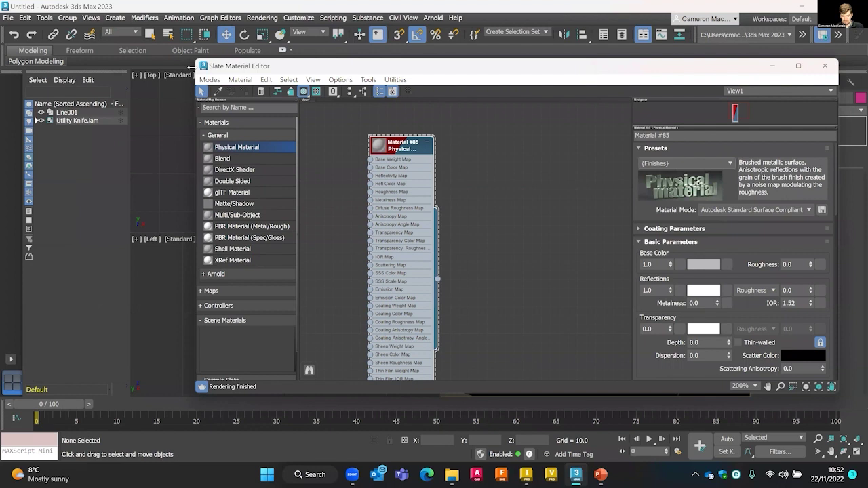
drag(193, 68, 490, 68)
drag(547, 66, 609, 51)
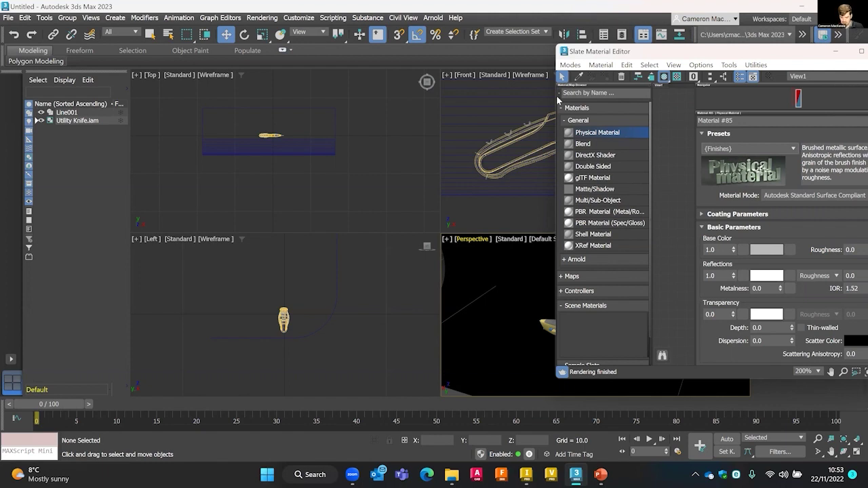
Apply the Glossy Plastic preset to Material #85 and bring up its Base Color picker.
drag(554, 96, 354, 96)
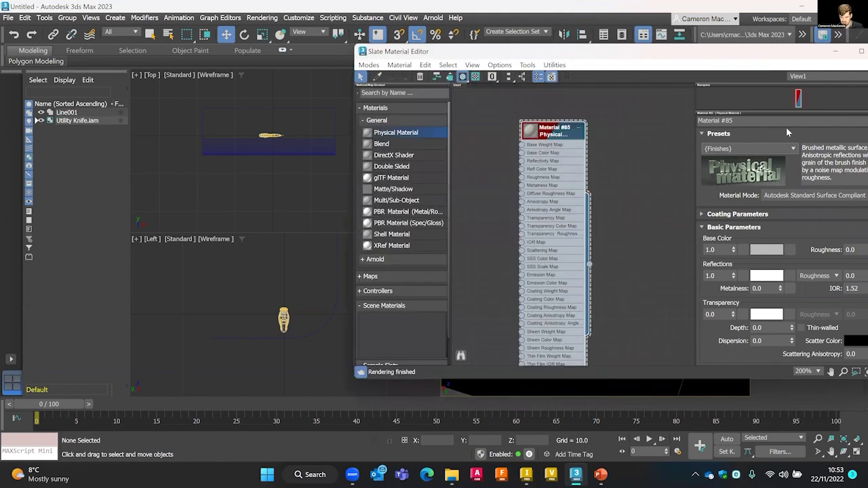
click(737, 150)
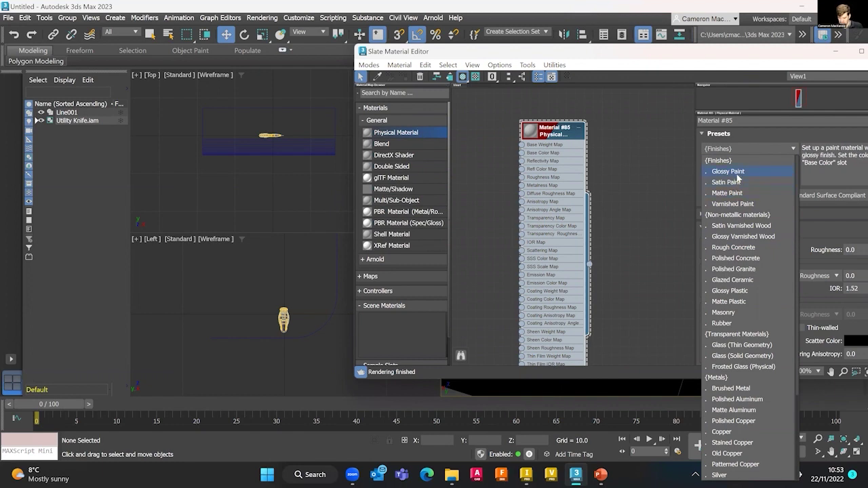
click(737, 291)
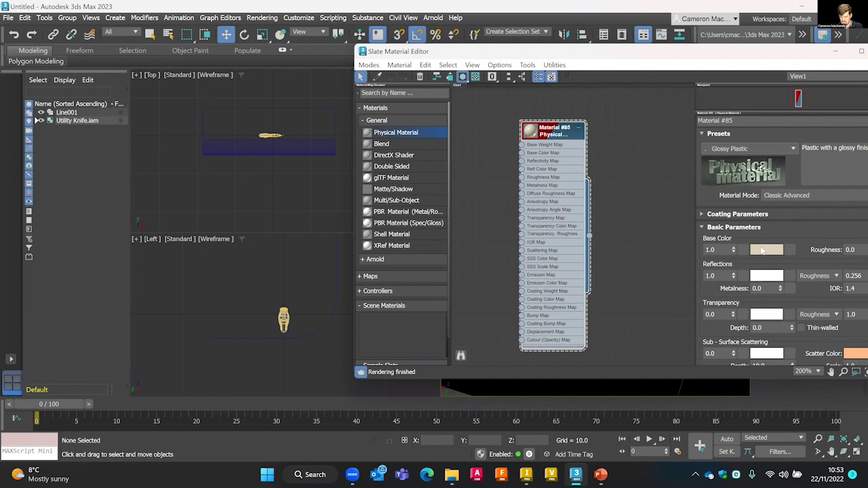
click(762, 251)
Set the base colour to saturated yellow-orange 0.996/0.659/0.004 and accept it.
drag(507, 163, 506, 134)
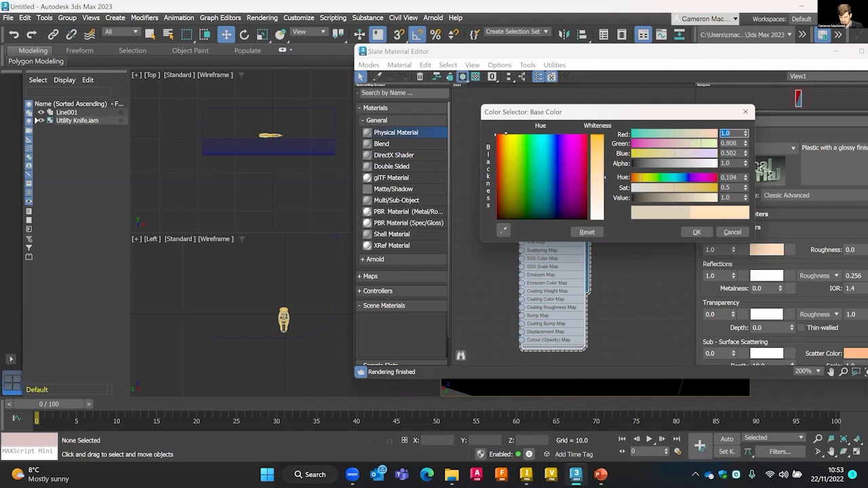
drag(506, 135, 504, 134)
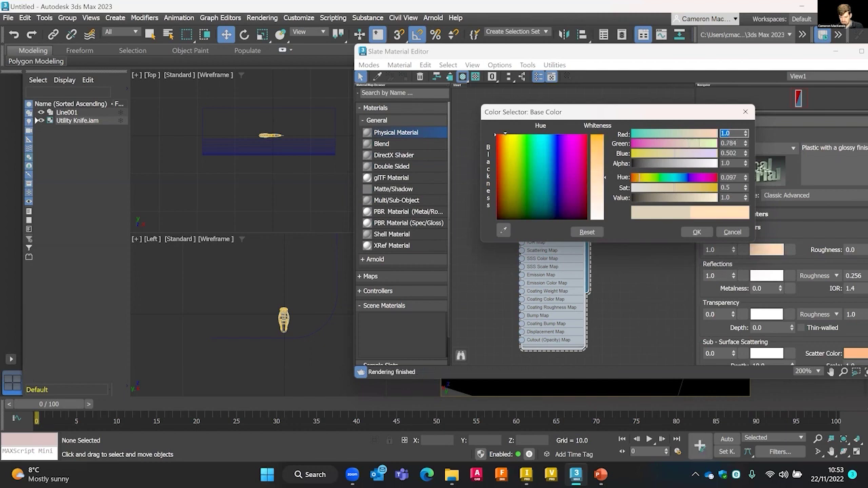
click(600, 138)
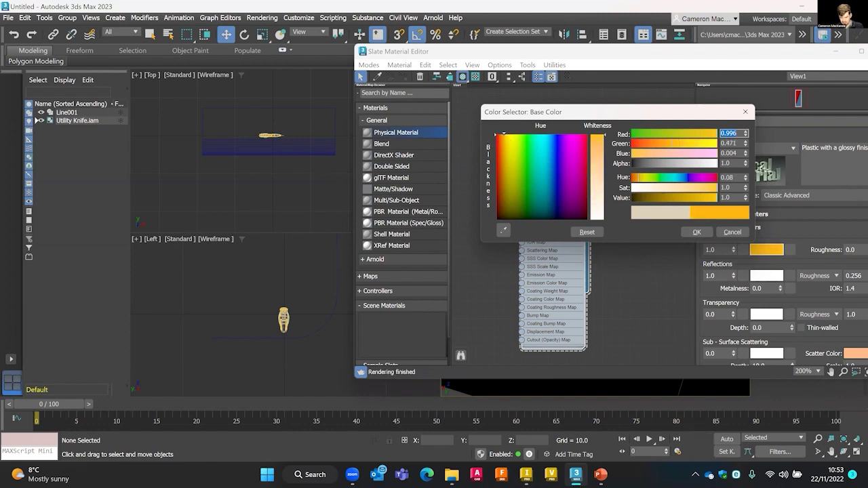
drag(680, 143, 689, 143)
click(699, 232)
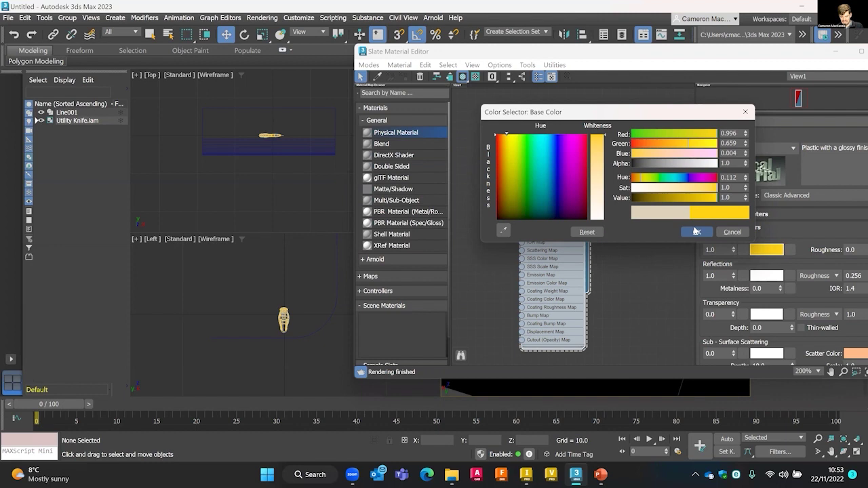
click(697, 233)
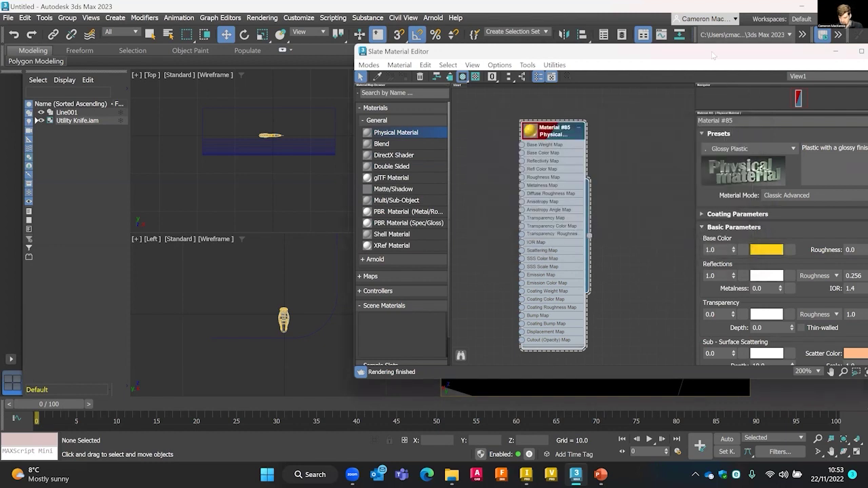
Lower the yellow material's reflection roughness to 0.106 and rename Material #85 to 'Plastic Finish'.
drag(710, 49, 673, 44)
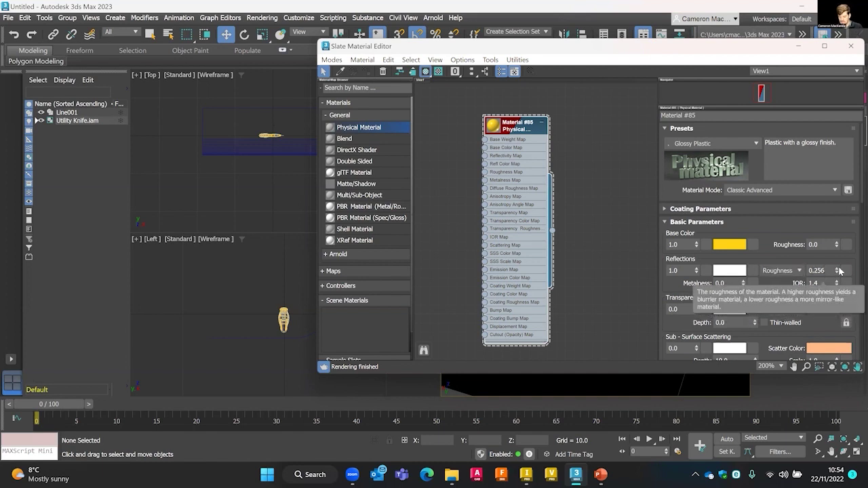
drag(837, 271, 839, 282)
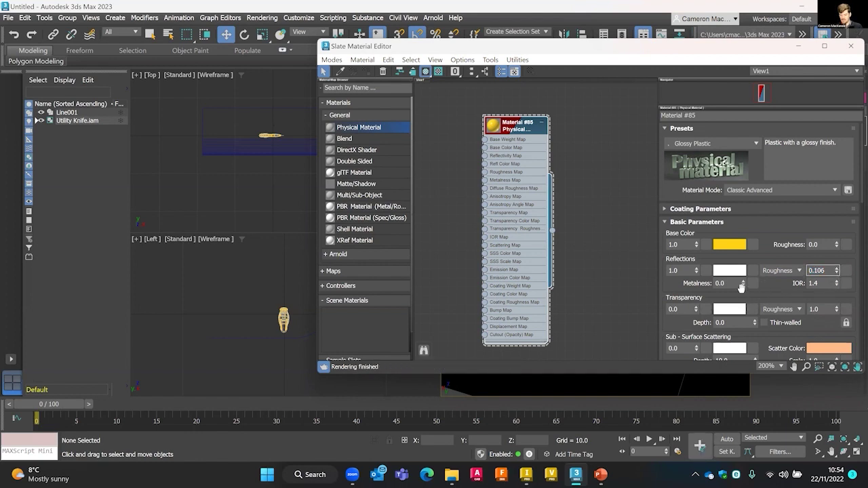
mouse_move(746, 278)
click(695, 115)
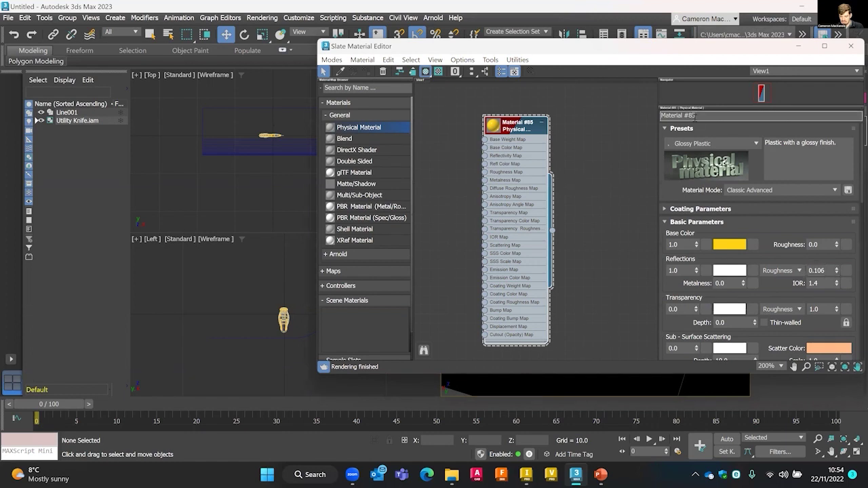
triple_click(703, 114)
text(Plas)
text(tic FInsih)
key(BackSpace)
key(BackSpace)
key(BackSpace)
key(BackSpace)
key(BackSpace)
text(inis)
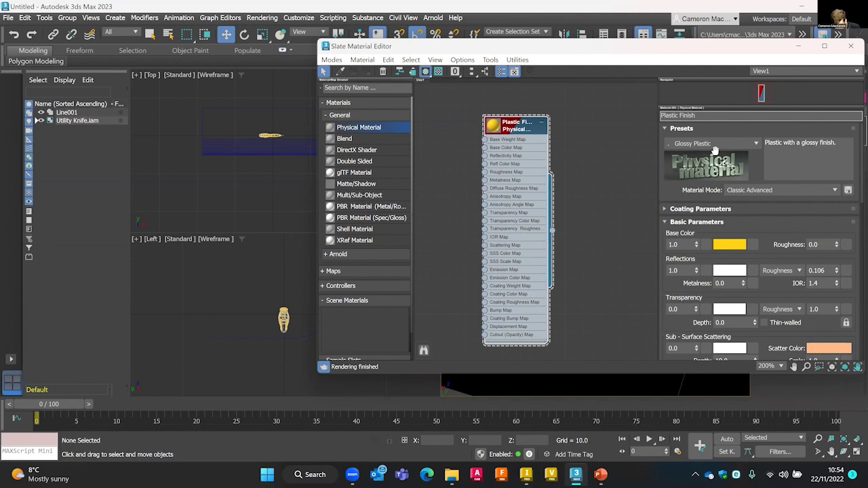
text(h)
key(Return)
Collapse and reposition the Plastic Finish node, then add a new Physical Material node, Material #86.
drag(512, 132, 468, 105)
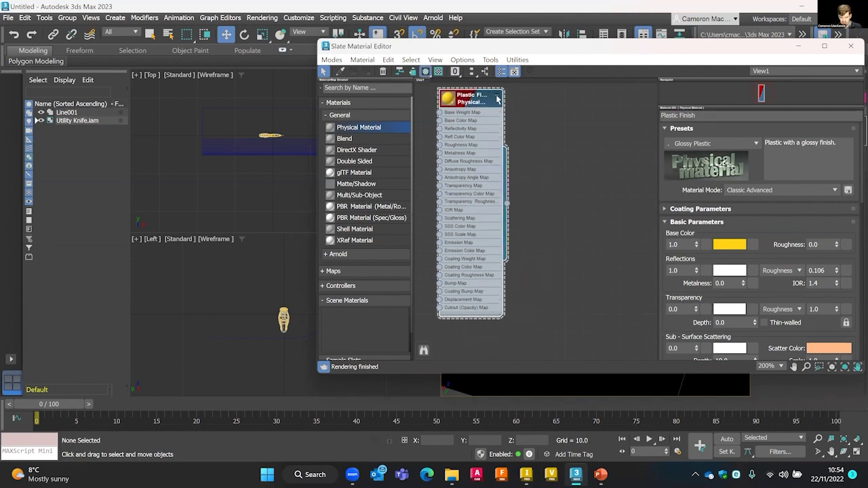
click(497, 98)
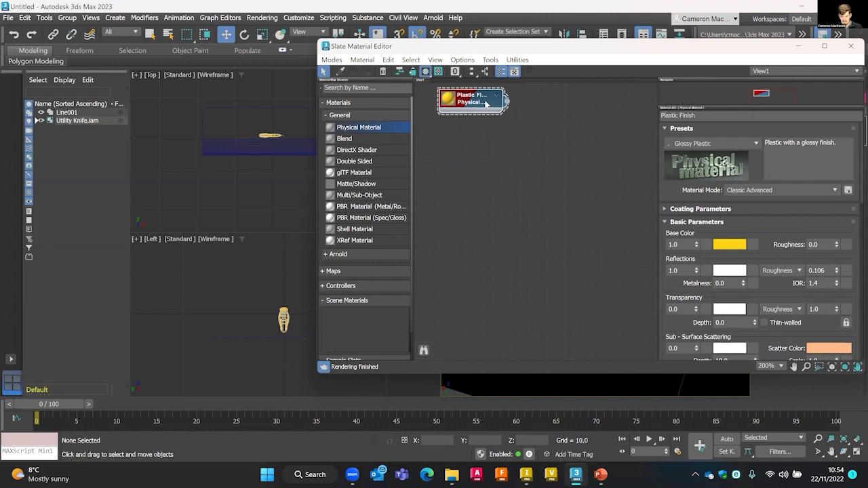
mouse_move(487, 103)
mouse_down()
mouse_move(490, 152)
mouse_move(485, 109)
mouse_up()
click(487, 115)
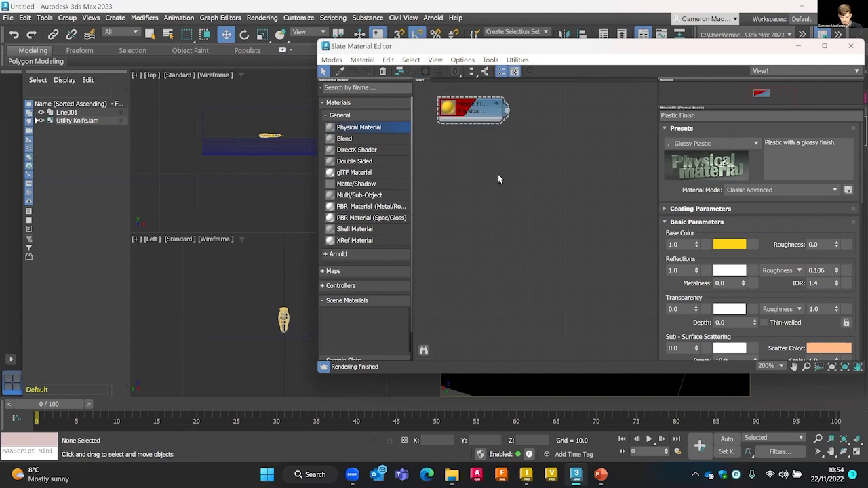
click(482, 114)
drag(507, 109, 562, 155)
click(536, 118)
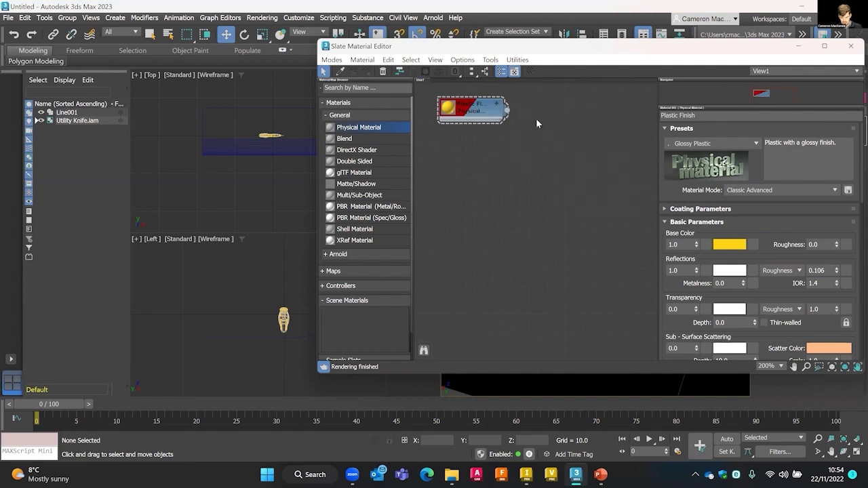
click(466, 108)
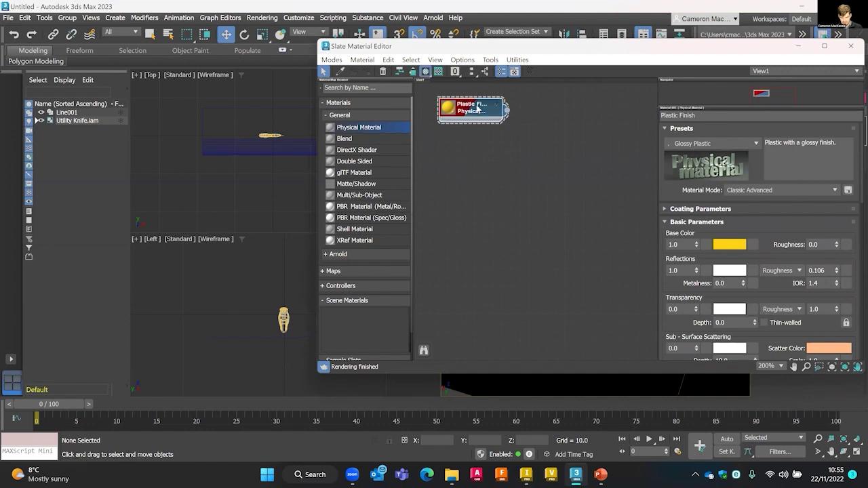
click(488, 171)
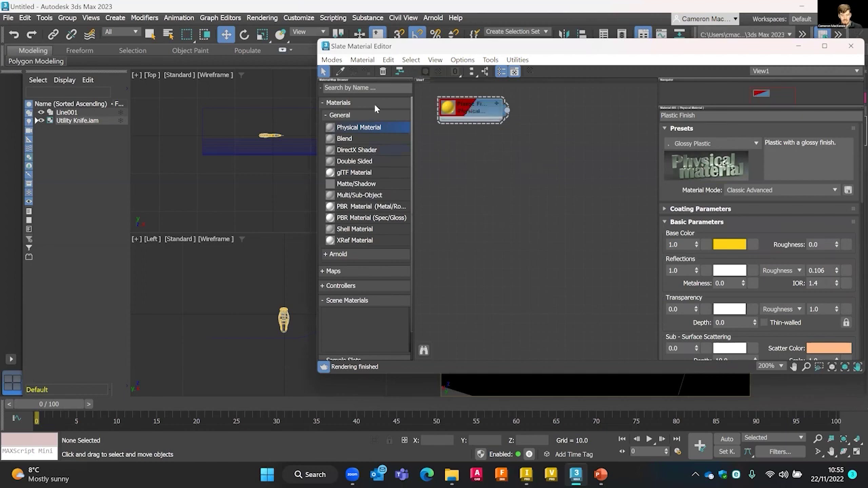
drag(357, 130, 470, 147)
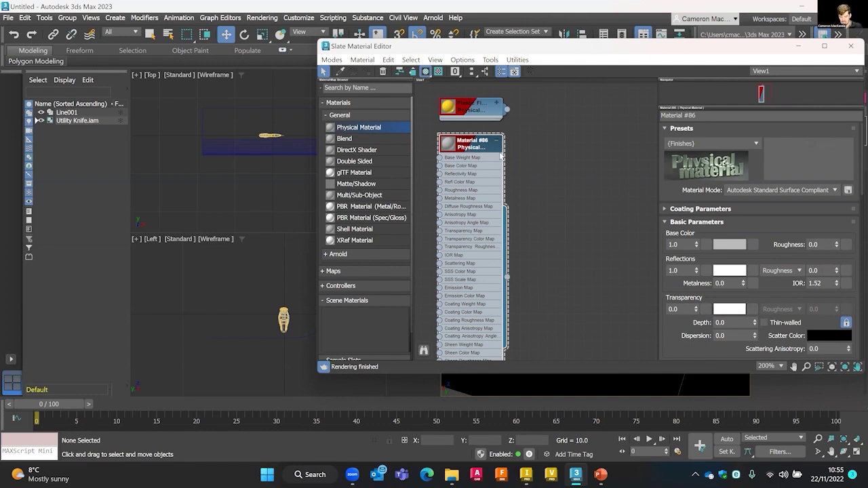
Apply the Rubber preset to Material #86 and set its base colour to near black.
click(689, 144)
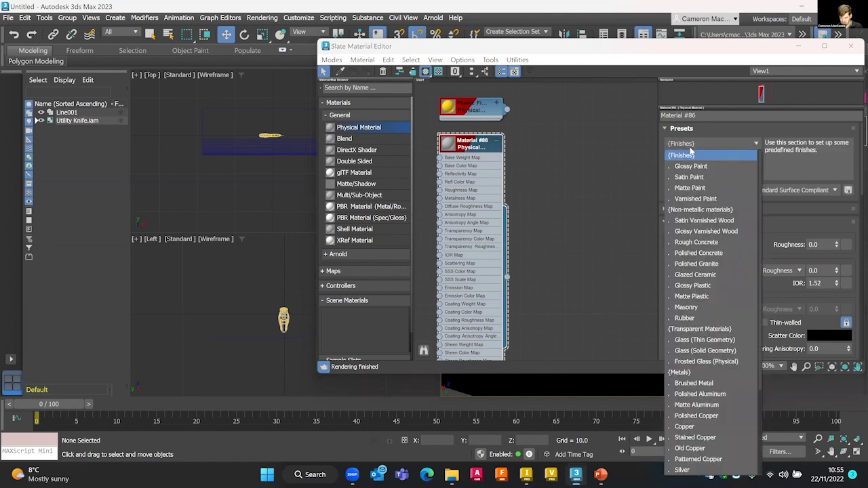
click(685, 318)
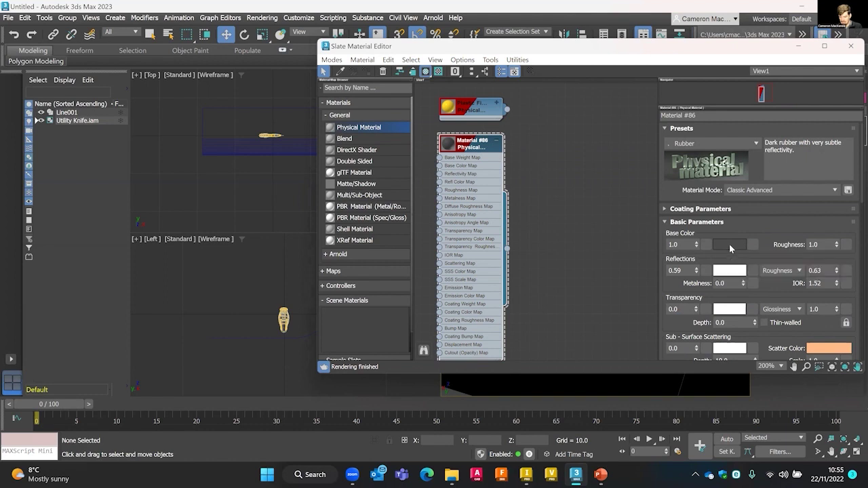
click(729, 243)
drag(571, 152, 578, 142)
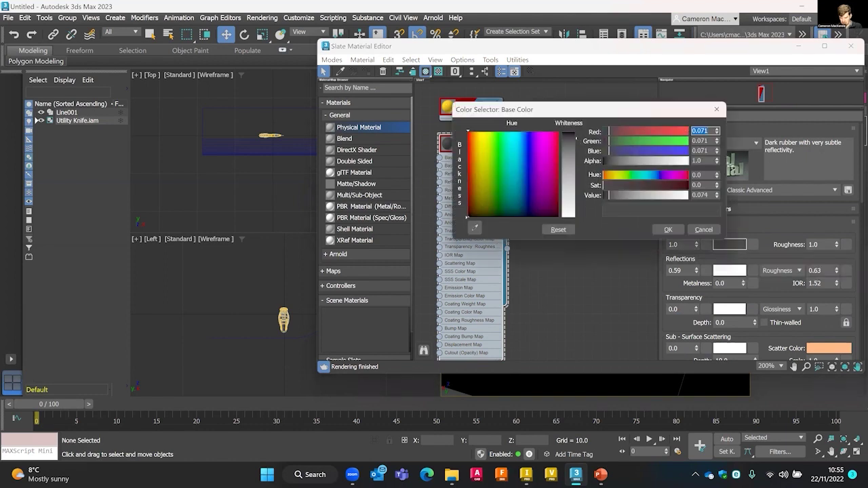
drag(612, 195, 609, 195)
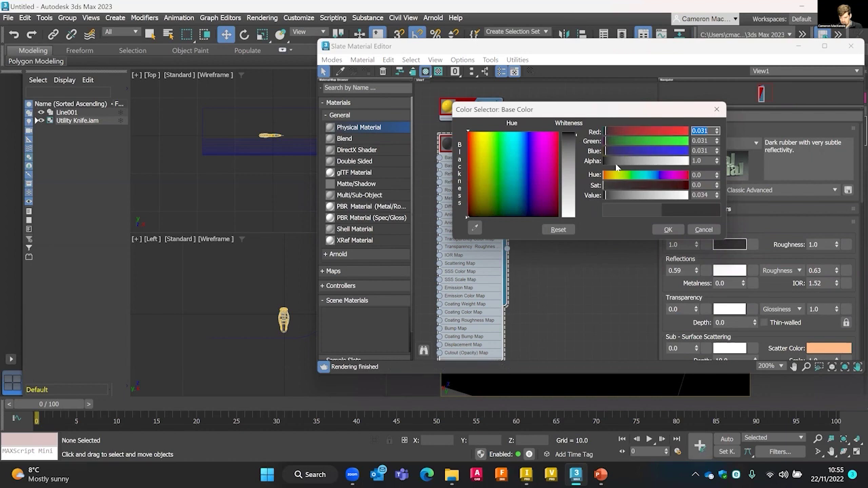
click(669, 231)
click(668, 231)
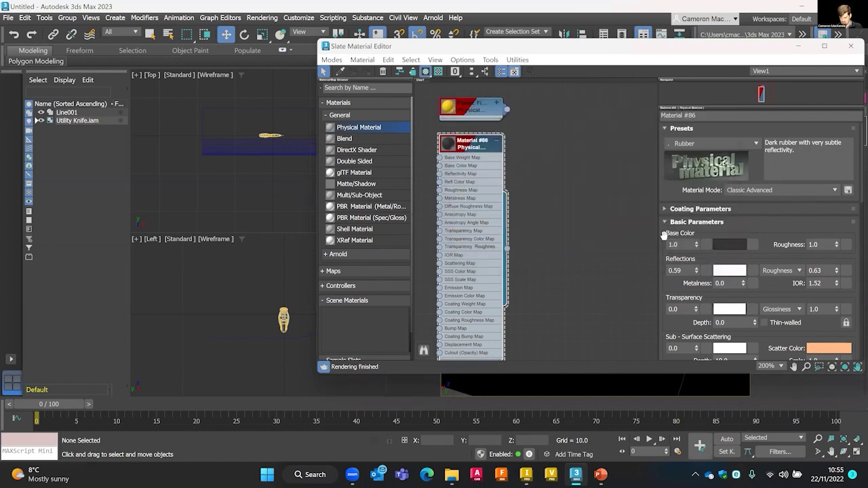
Lower reflections to 0.04 with a dark grey reflection colour, then collapse the Material #86 node.
drag(697, 270, 700, 306)
click(730, 270)
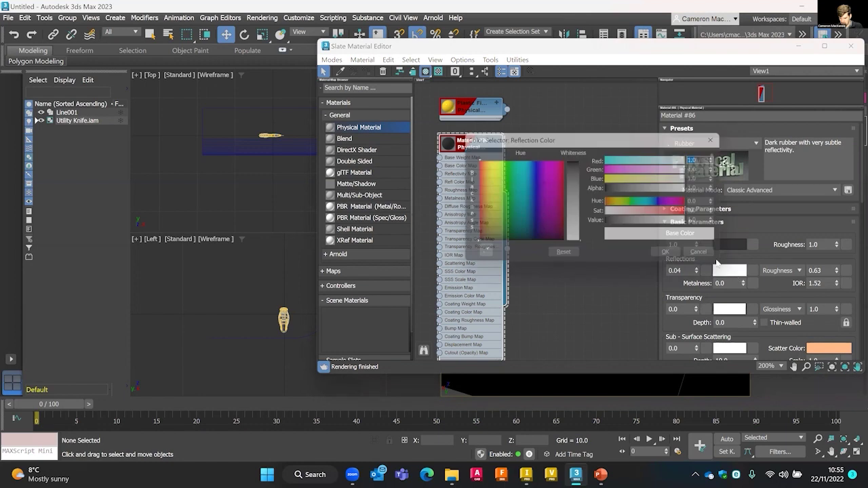
click(574, 178)
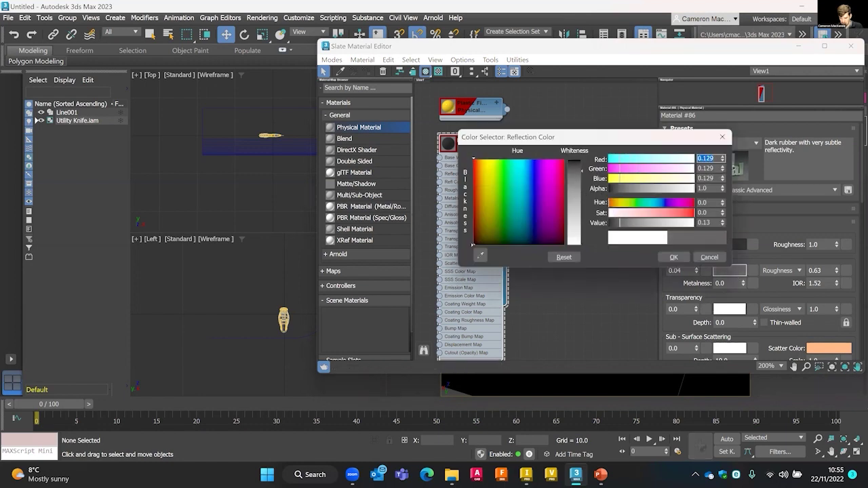
click(674, 257)
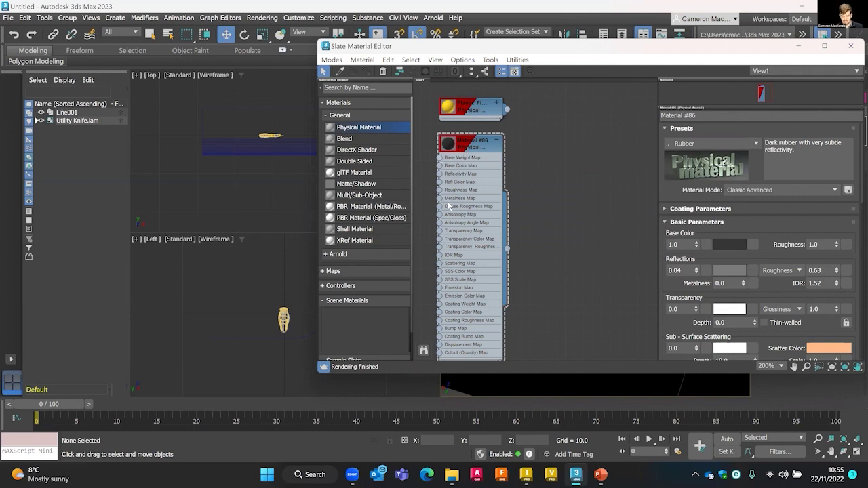
click(500, 142)
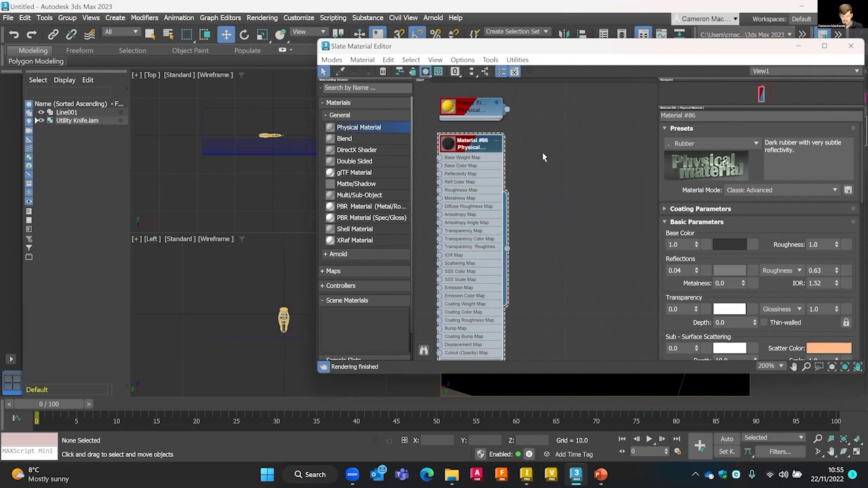
click(496, 140)
click(455, 133)
Add Material #87, rename Material #86 to 'Rubber', and display Material #87's parameters.
drag(367, 134, 470, 177)
click(469, 144)
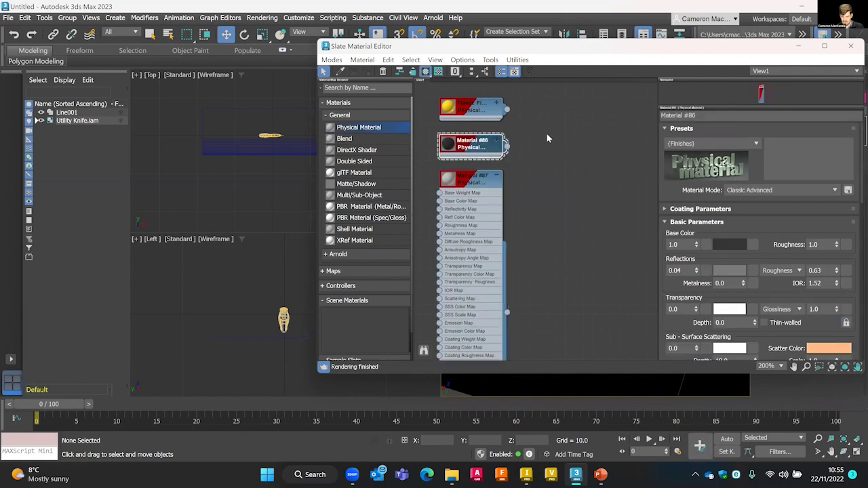
click(688, 115)
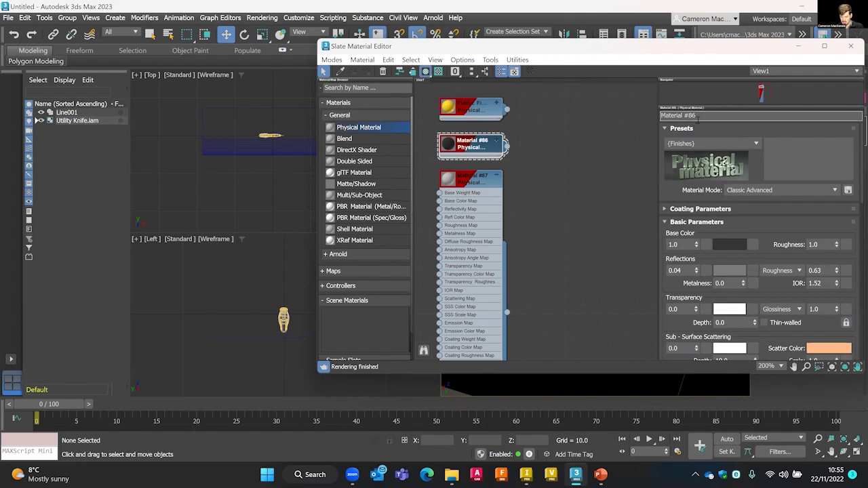
text(Rubber)
key(Return)
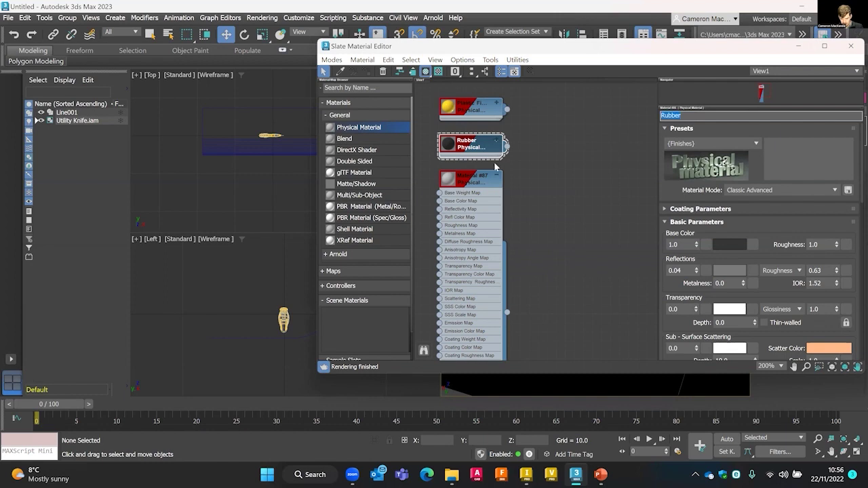
click(466, 179)
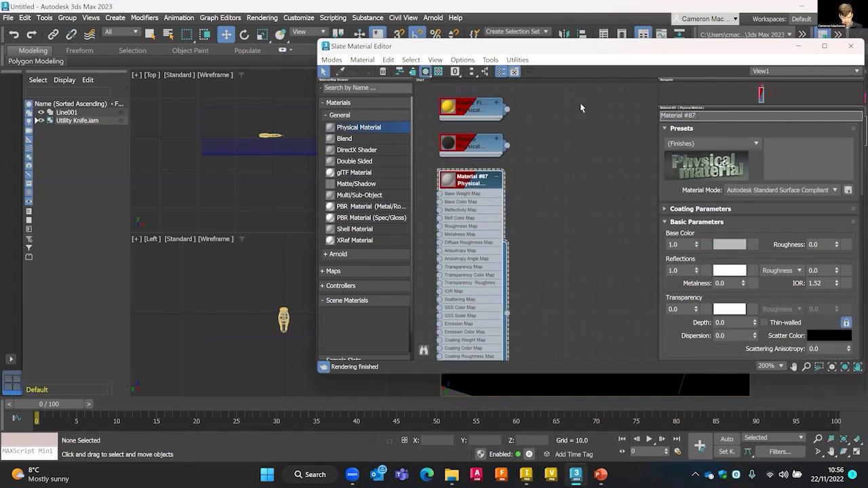
Rename Material #87 to 'Metal' and apply the Brushed Metal preset.
text(Metal)
key(Return)
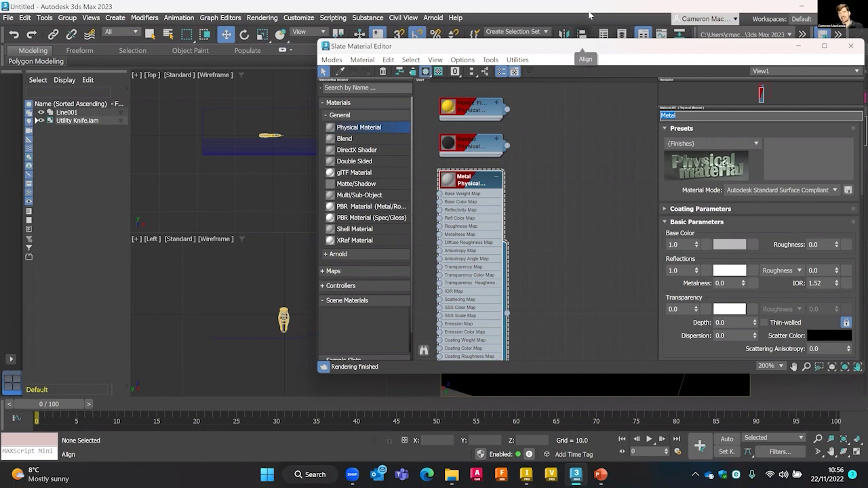
click(686, 145)
click(691, 147)
click(690, 146)
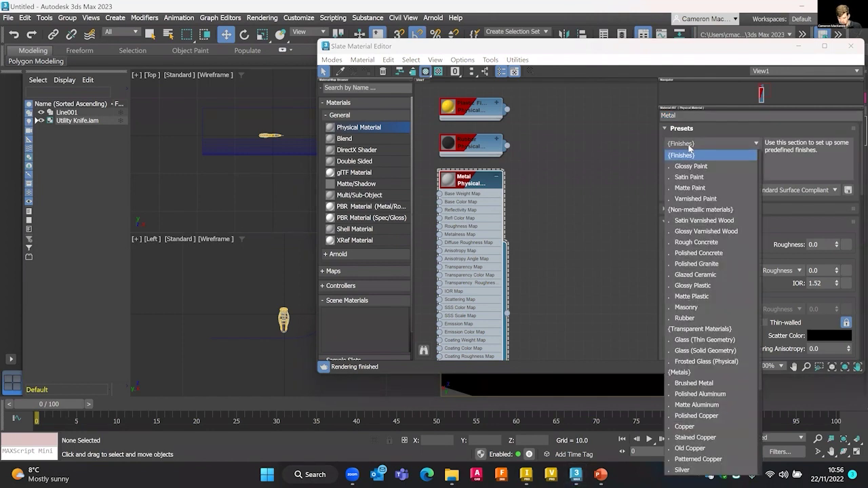
click(708, 384)
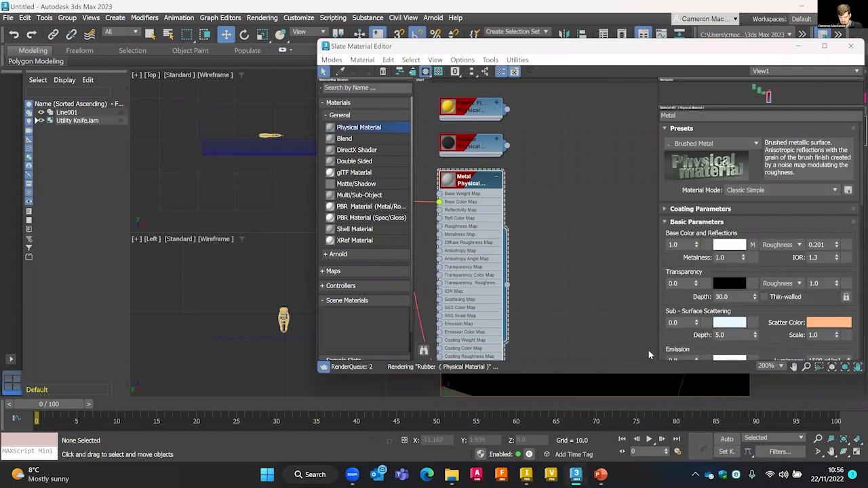
Pan and zoom the node graph to inspect the Noise, Map #4, Map #5 and Map #6 nodes feeding Metal.
scroll(585, 215, down, 3)
middle_drag(580, 211, 616, 169)
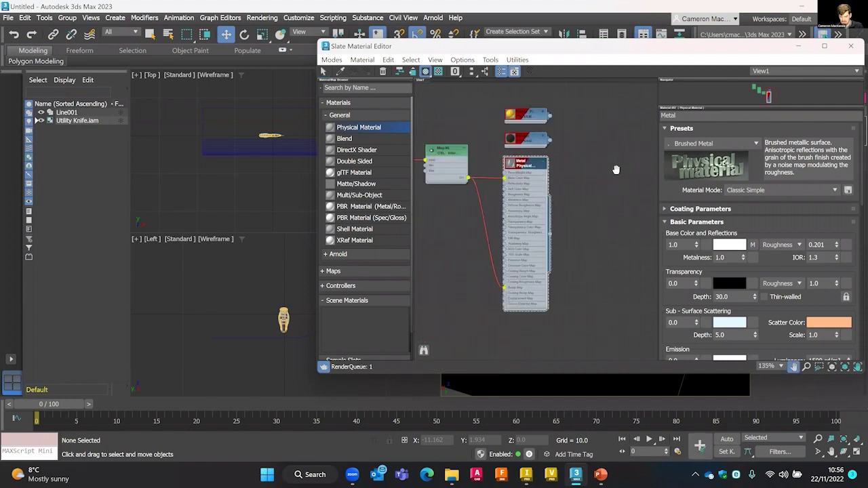
middle_drag(525, 151, 550, 127)
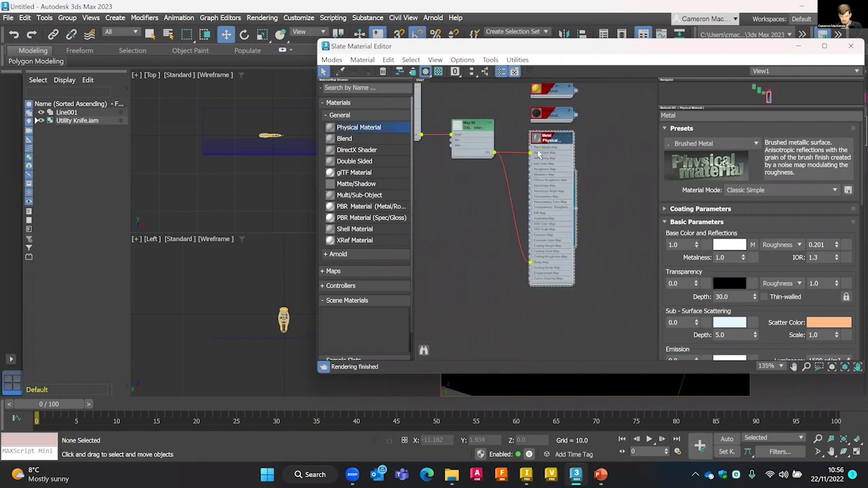
scroll(538, 162, up, 3)
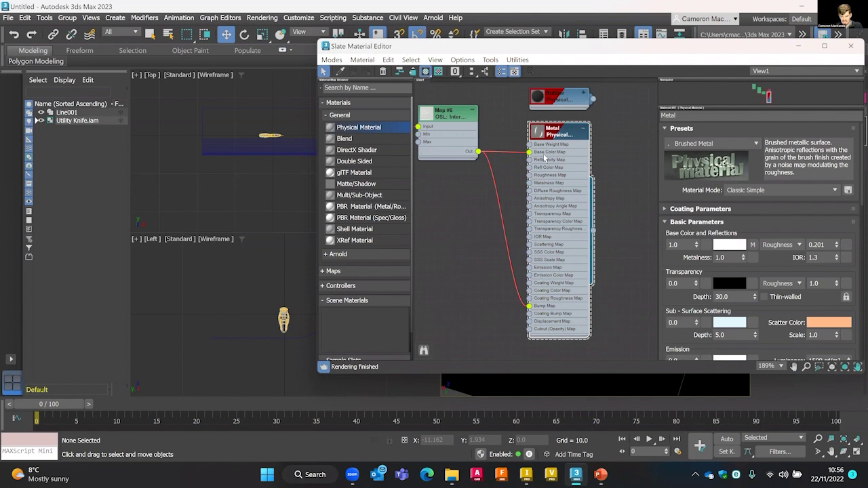
middle_drag(475, 166, 532, 182)
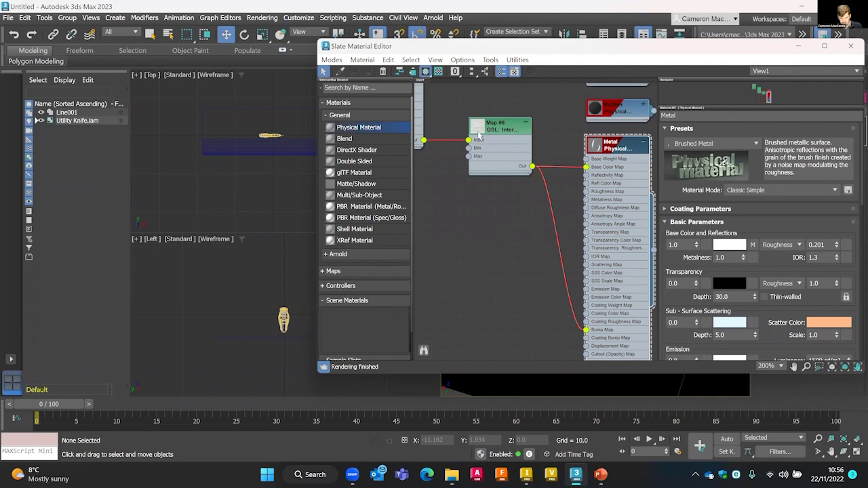
scroll(479, 136, down, 2)
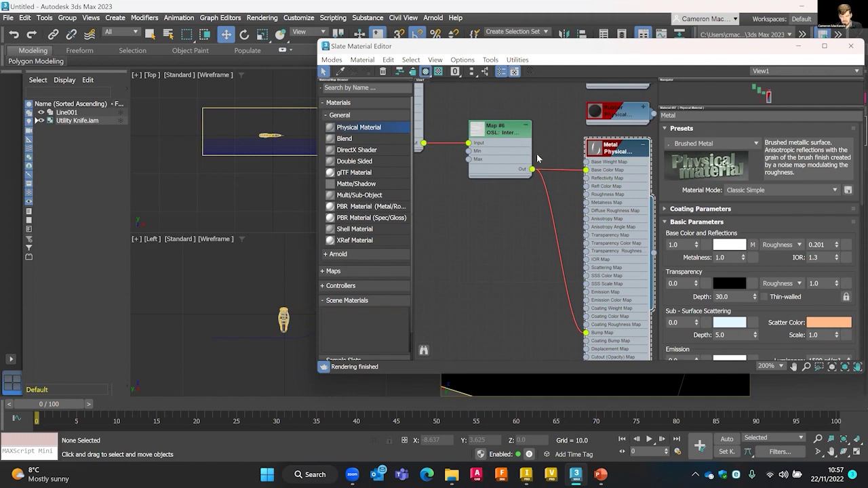
middle_drag(550, 131, 579, 178)
scroll(579, 178, down, 3)
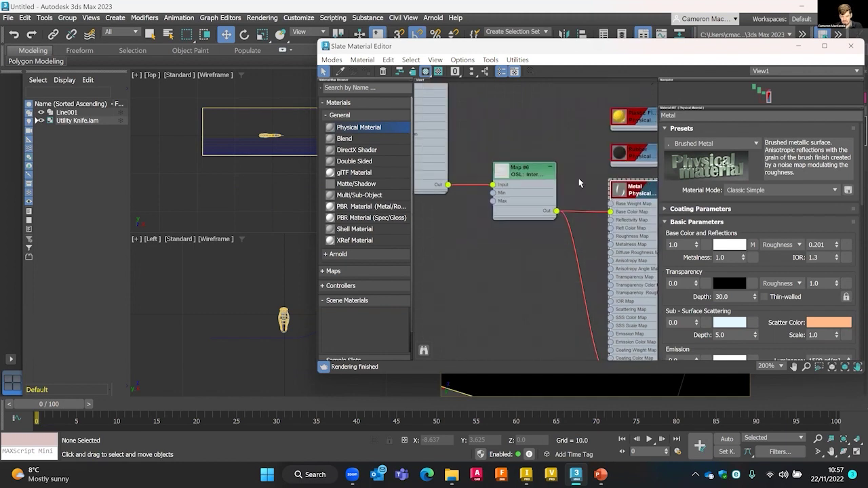
middle_drag(462, 109, 487, 155)
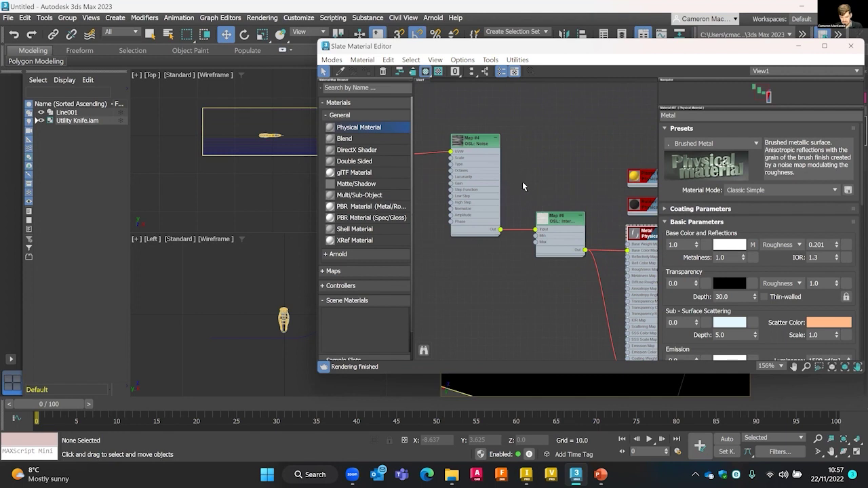
middle_drag(503, 156, 571, 164)
middle_drag(529, 135, 562, 185)
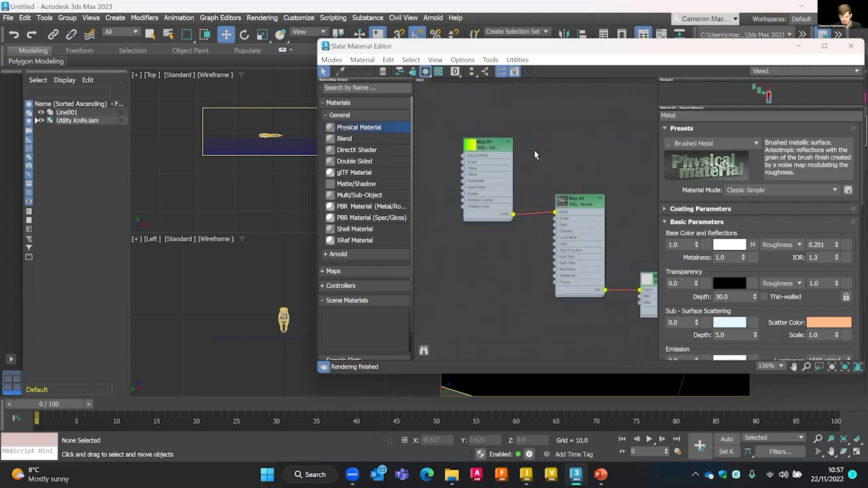
scroll(513, 229, up, 1)
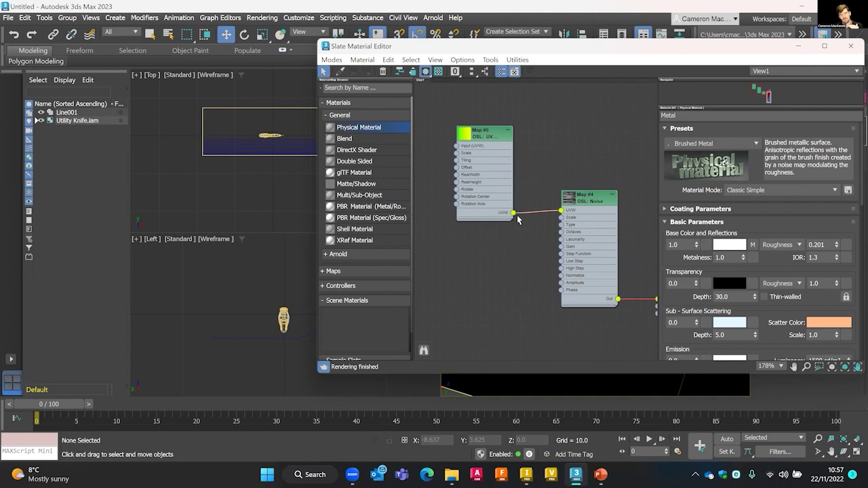
middle_drag(545, 266, 506, 216)
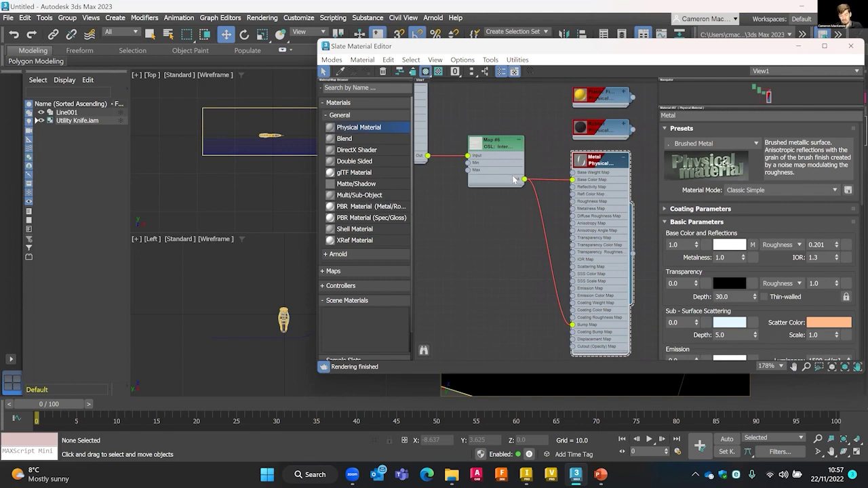
Collapse the Metal node, expand Utility Knife.iam's parts, and add Physical Material #88.
click(623, 159)
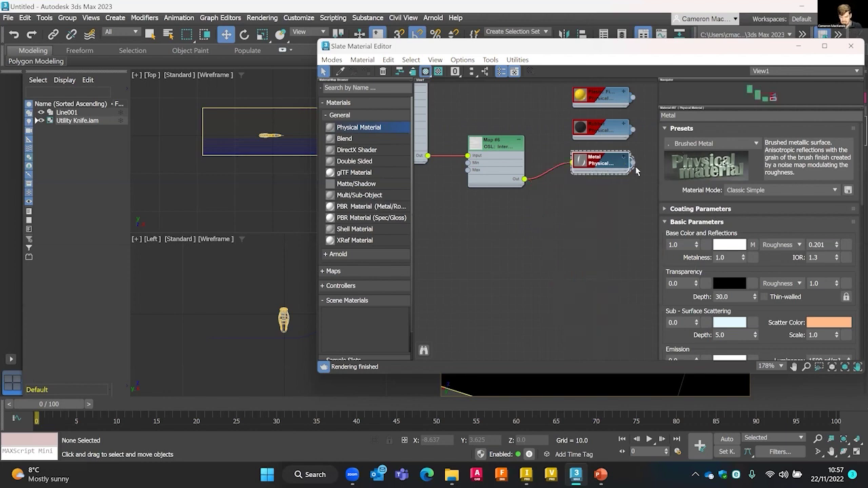
click(597, 201)
middle_drag(604, 224, 585, 234)
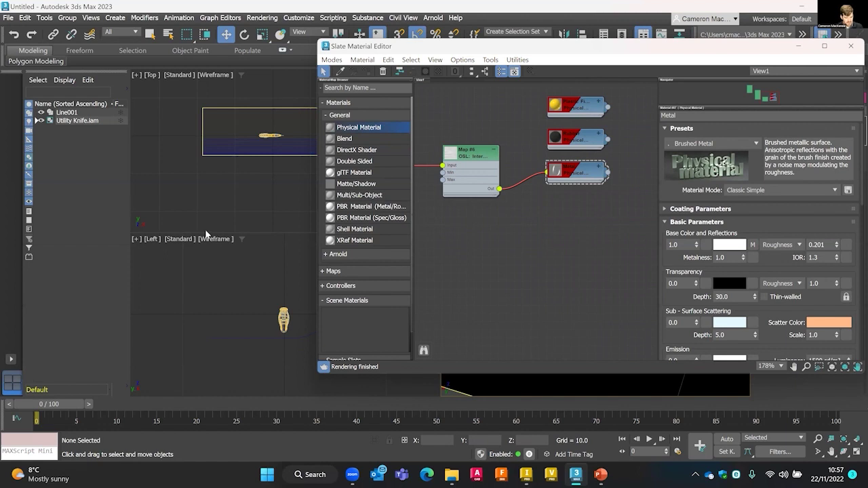
click(37, 120)
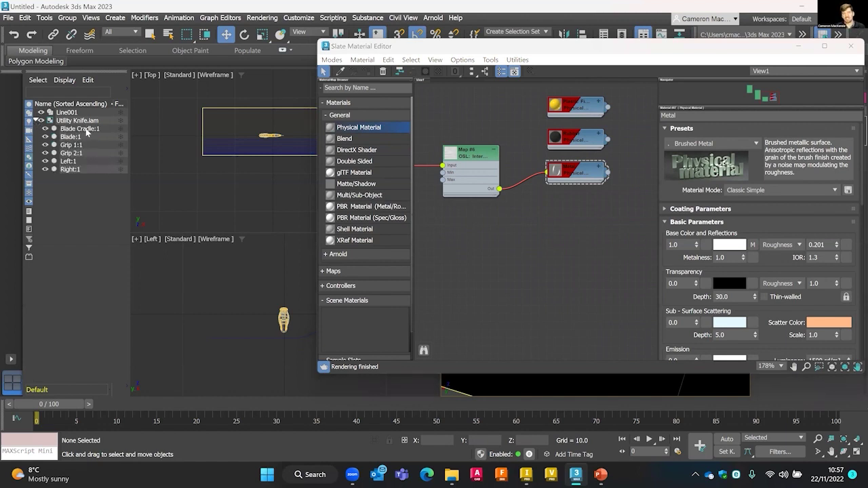
click(593, 232)
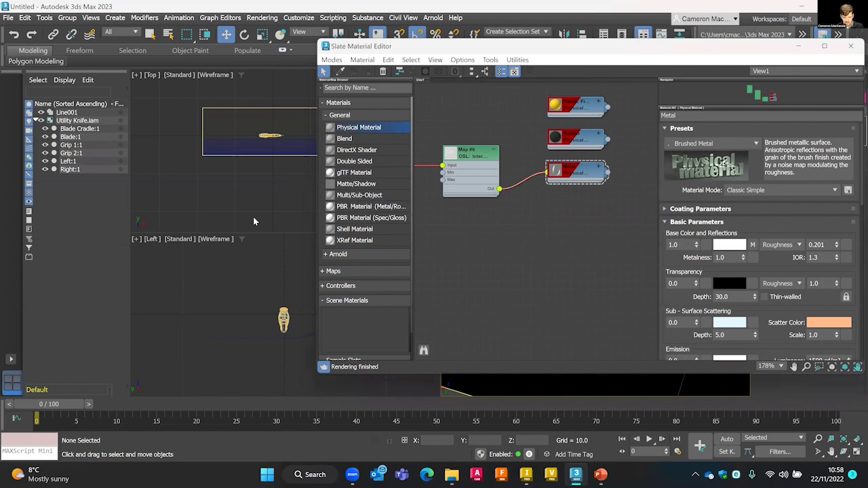
drag(346, 132, 577, 207)
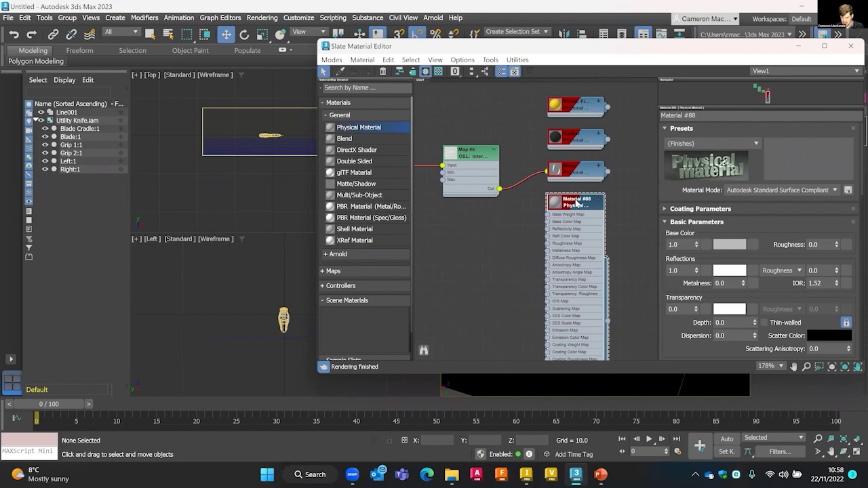
Rename Material #88 to 'Cradle' and apply the Glossy Plastic preset (roughness 0.256, IOR 1.4).
double_click(706, 115)
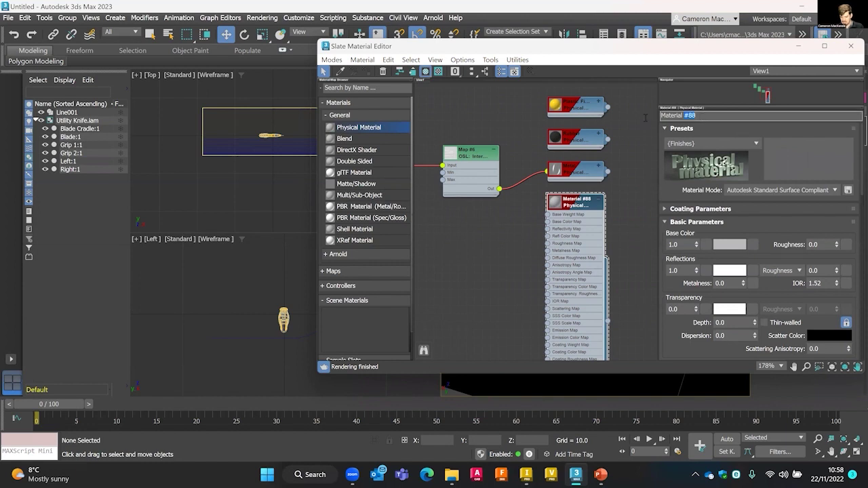
text(Cradle)
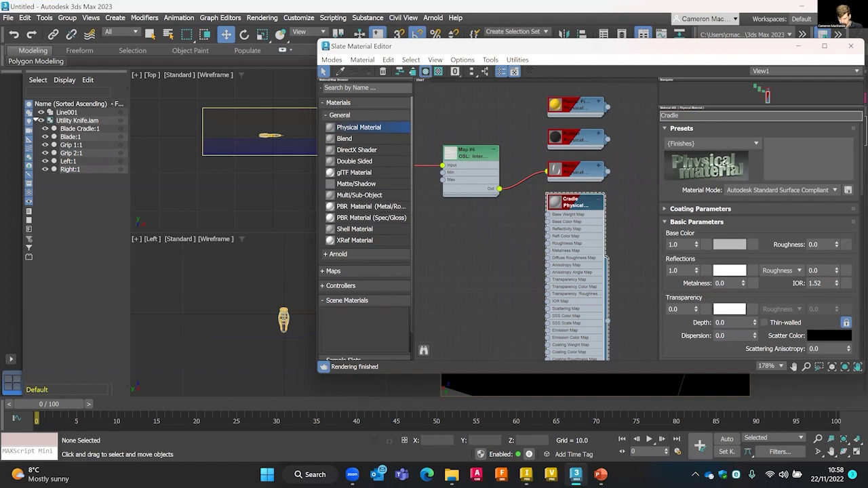
key(Return)
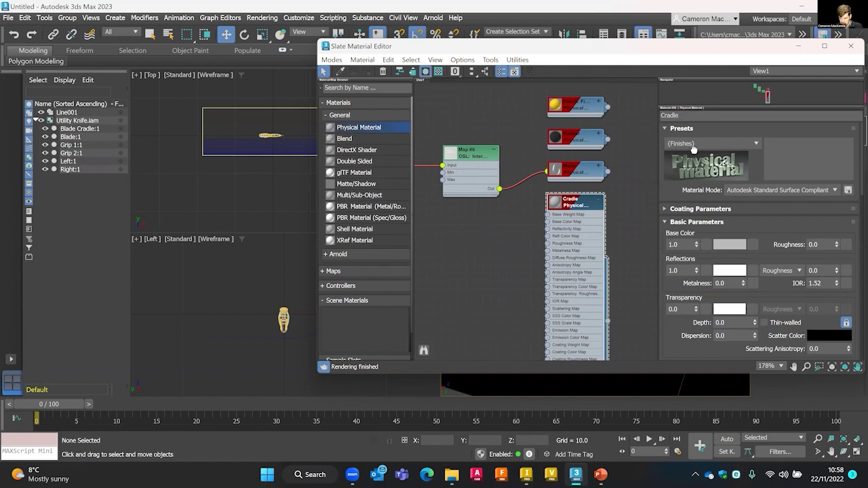
click(694, 145)
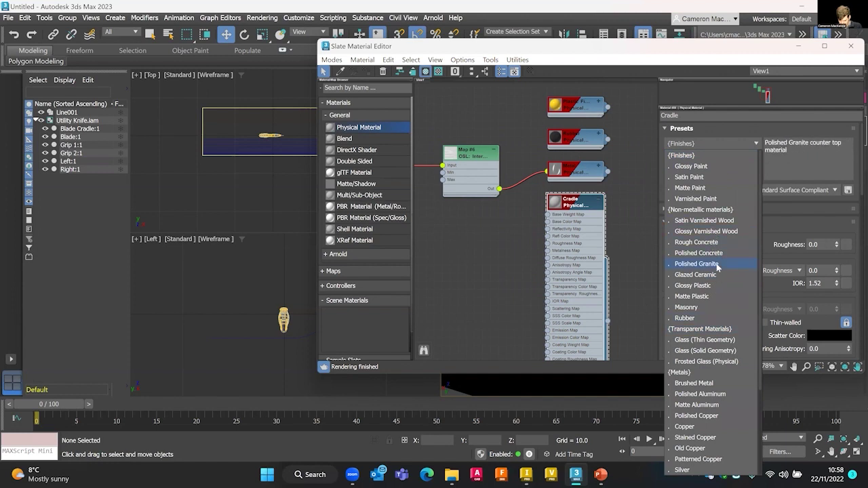
click(708, 286)
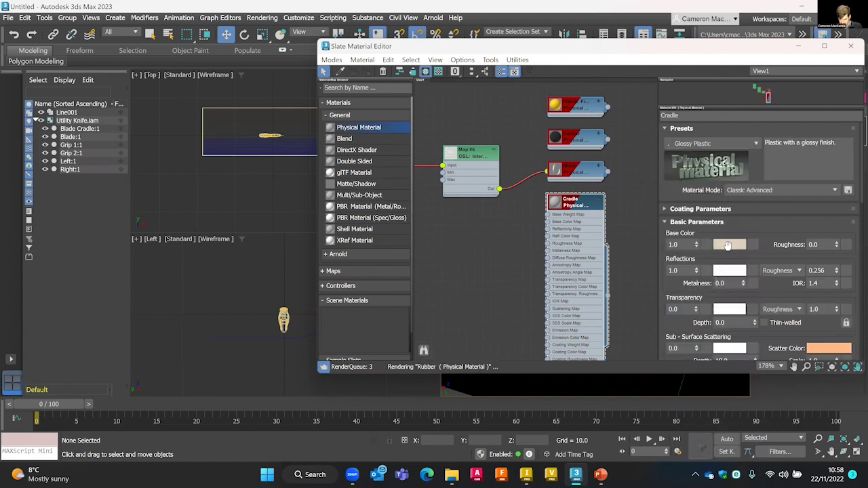
Set Cradle's base colour to deep blue (0.0, 0.006, 0.412) and collapse its node.
click(730, 244)
drag(522, 188, 528, 133)
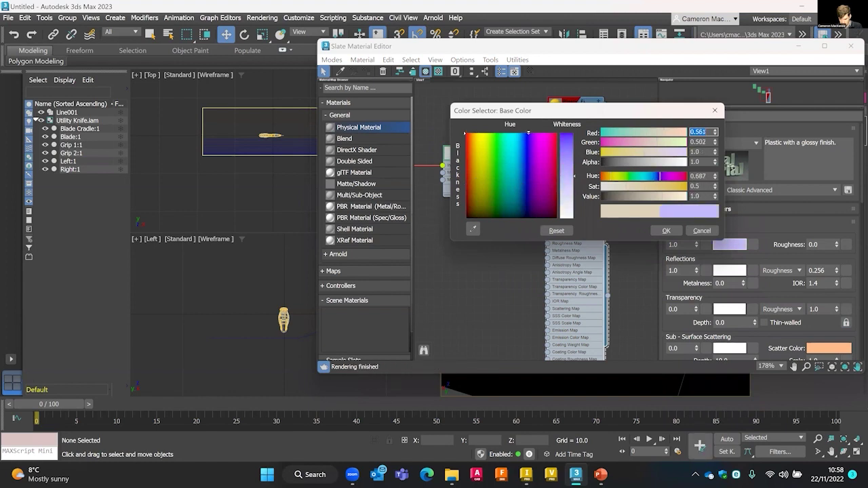
drag(637, 186, 686, 185)
click(657, 176)
click(671, 232)
drag(662, 196, 648, 196)
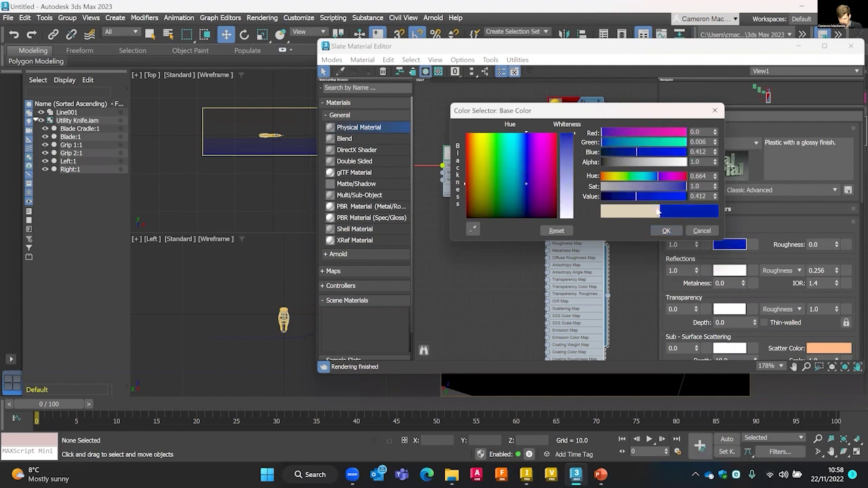
click(666, 231)
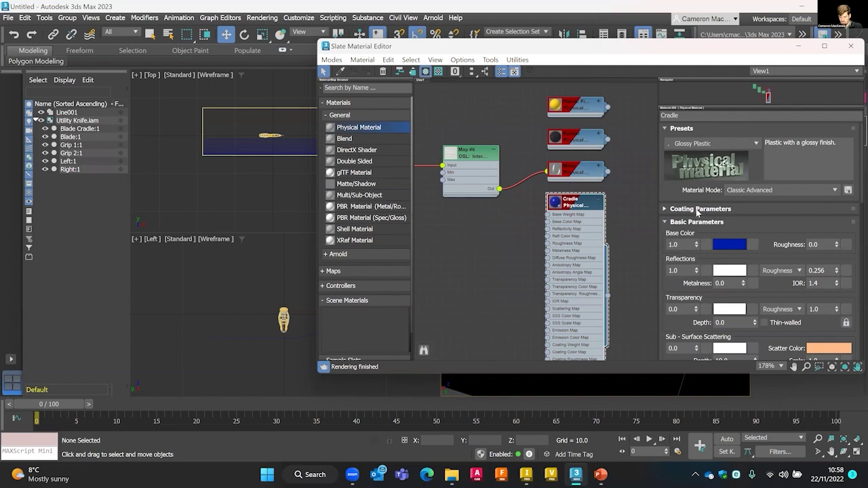
scroll(775, 313, down, 2)
scroll(775, 314, up, 2)
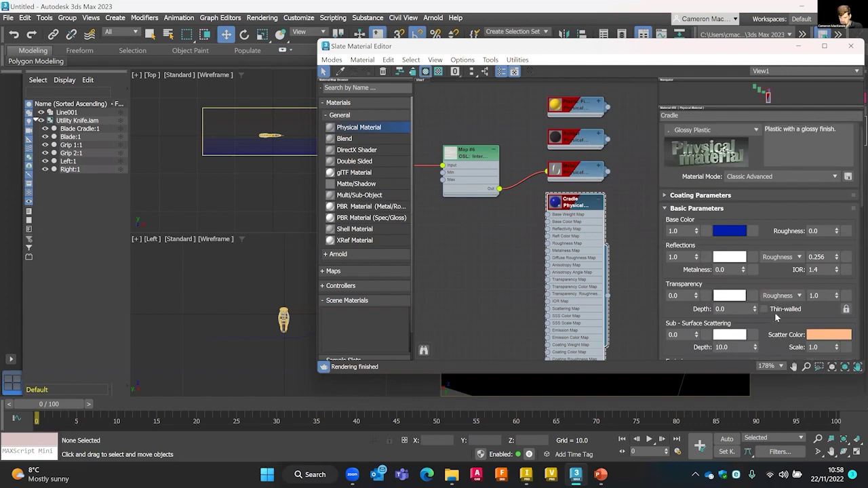
click(626, 197)
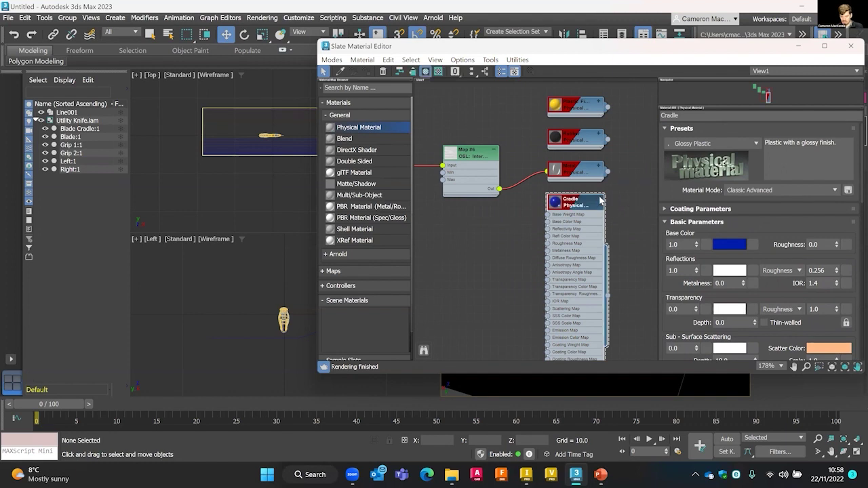
click(599, 199)
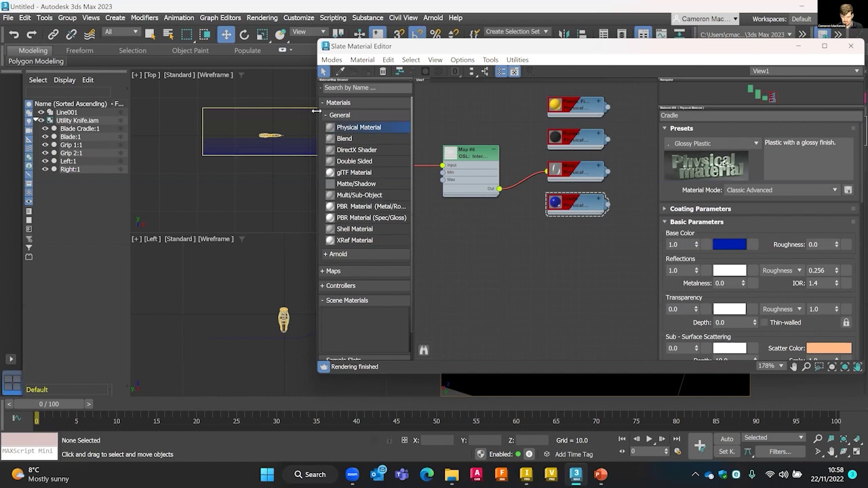
Narrow the Slate Material Editor, frame all four materials, and move it right of the viewports.
drag(317, 111, 466, 122)
middle_drag(631, 233, 586, 75)
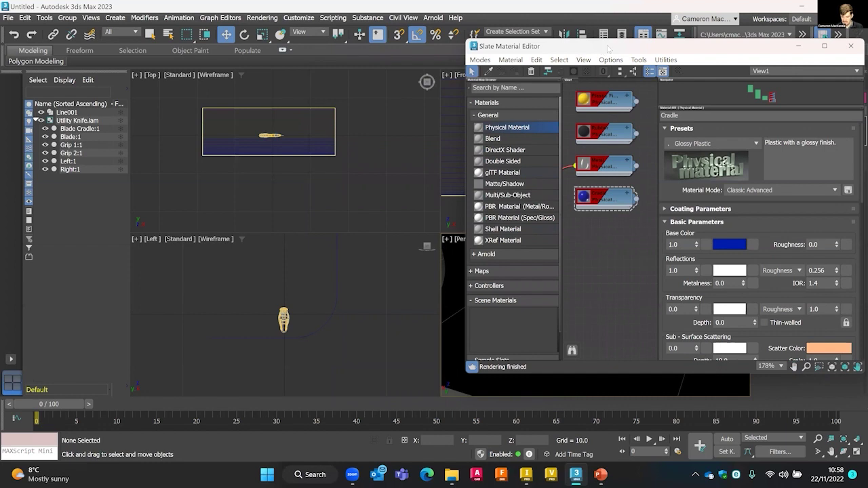
drag(608, 49, 811, 47)
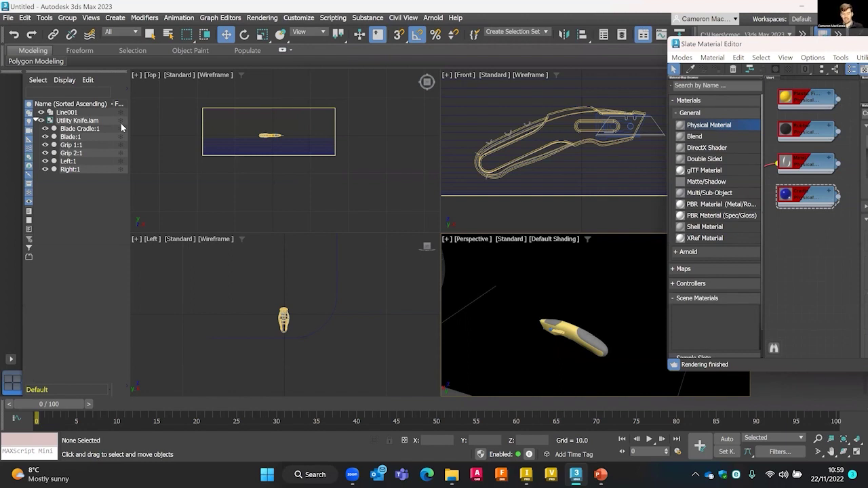
Browse the Utility Knife.iam parts in the Scene Explorer and zoom to frame the knife.
click(76, 121)
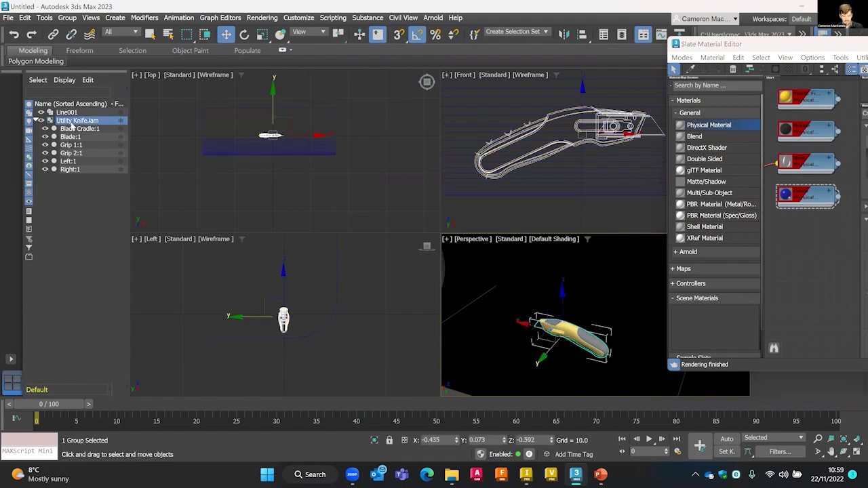
click(82, 129)
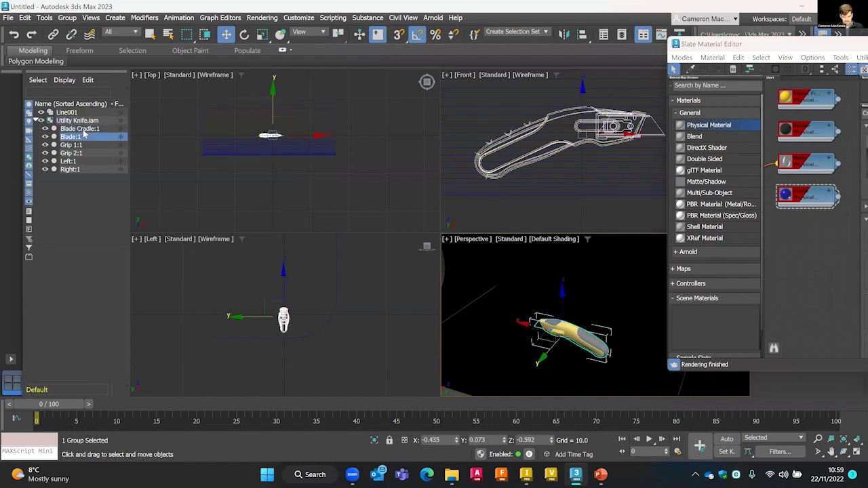
click(79, 121)
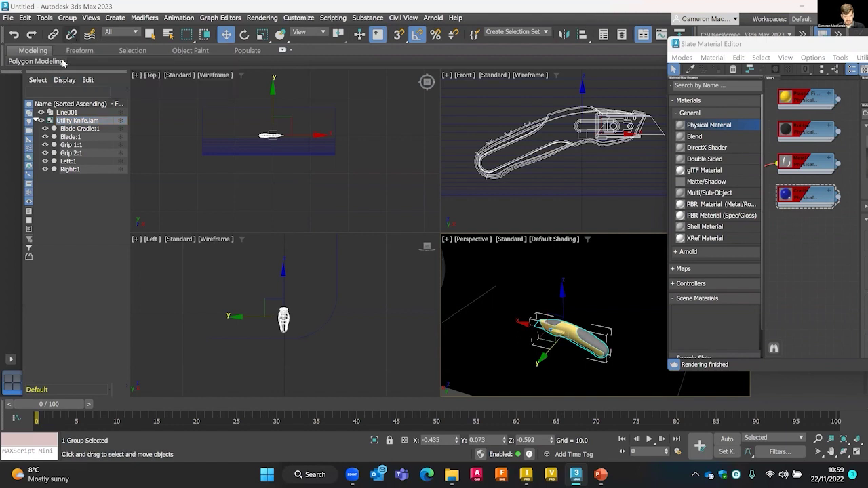
click(79, 129)
click(71, 137)
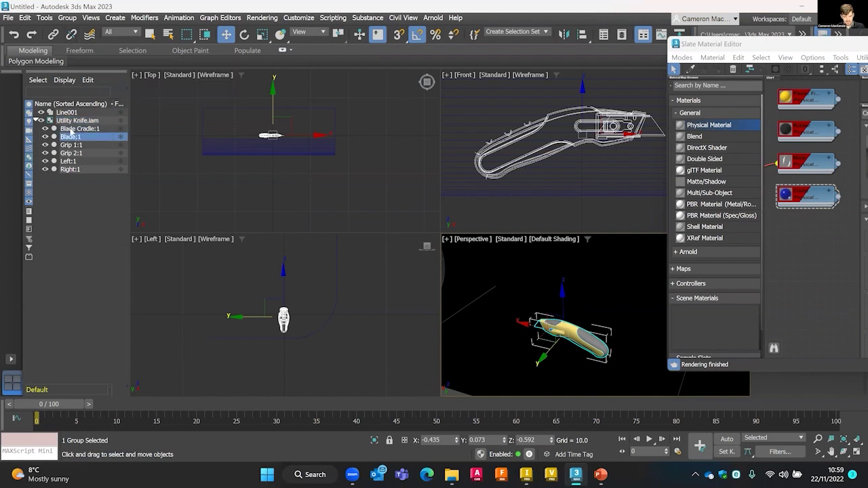
click(70, 122)
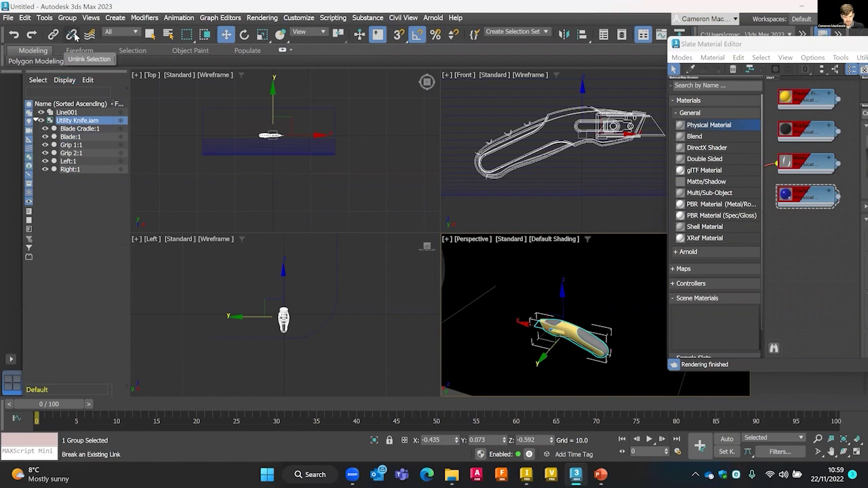
click(70, 130)
click(76, 145)
click(76, 128)
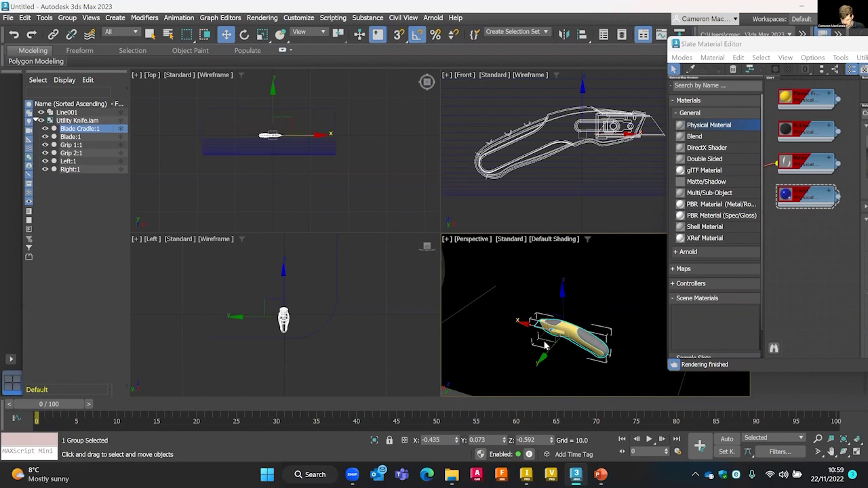
click(553, 137)
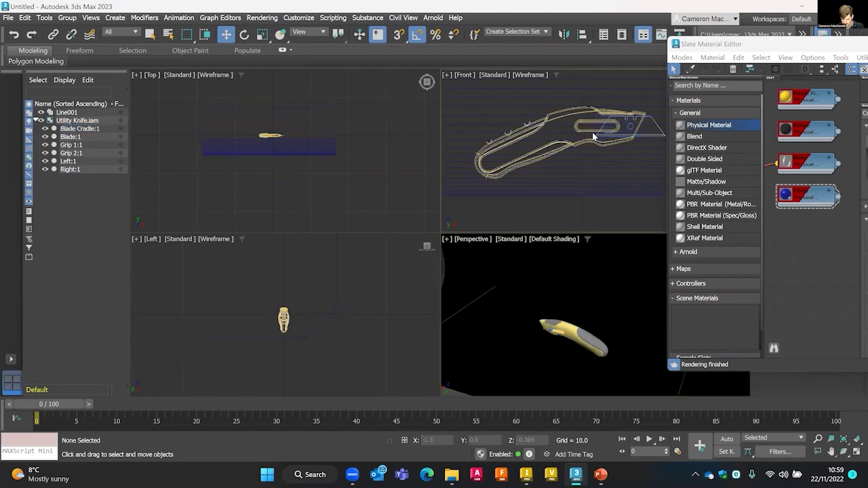
click(76, 120)
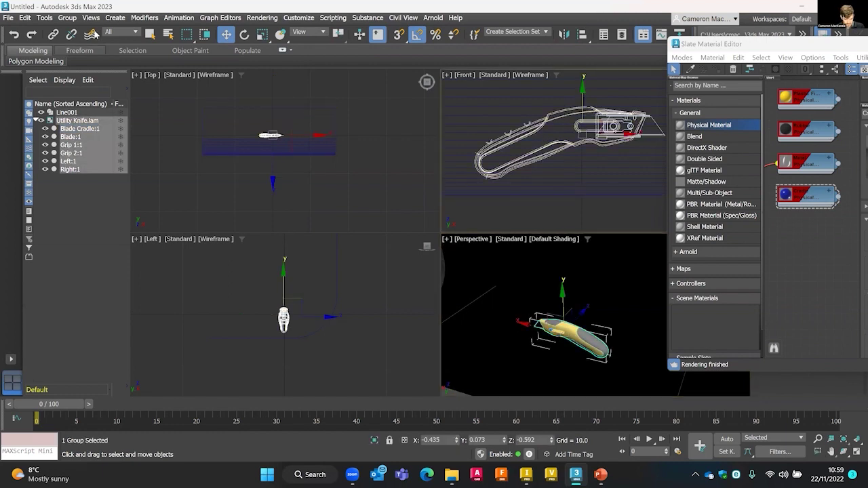
click(82, 129)
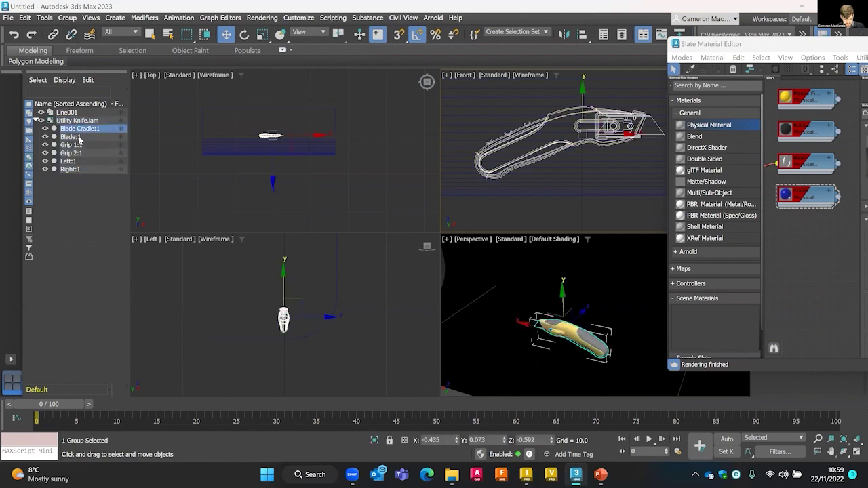
click(80, 137)
click(83, 122)
key(z)
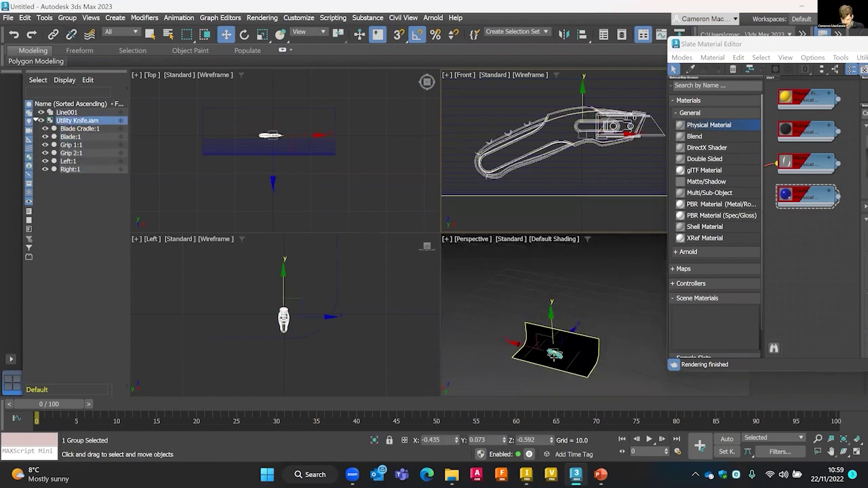
click(76, 202)
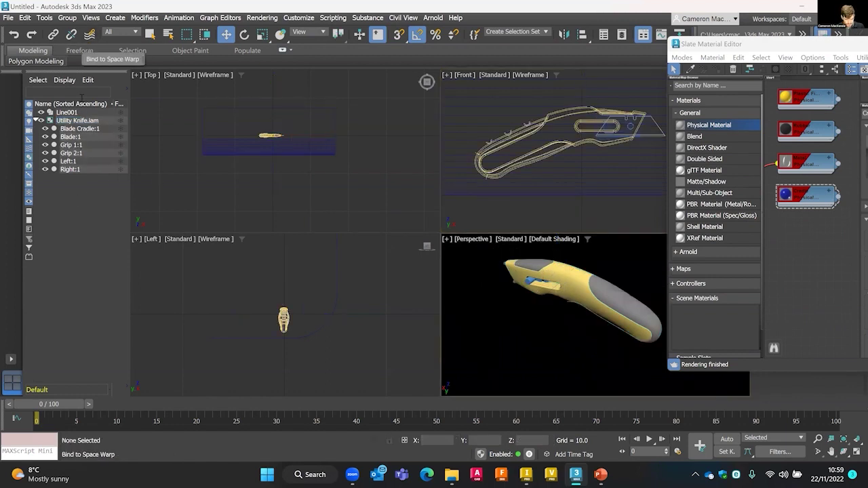
click(77, 121)
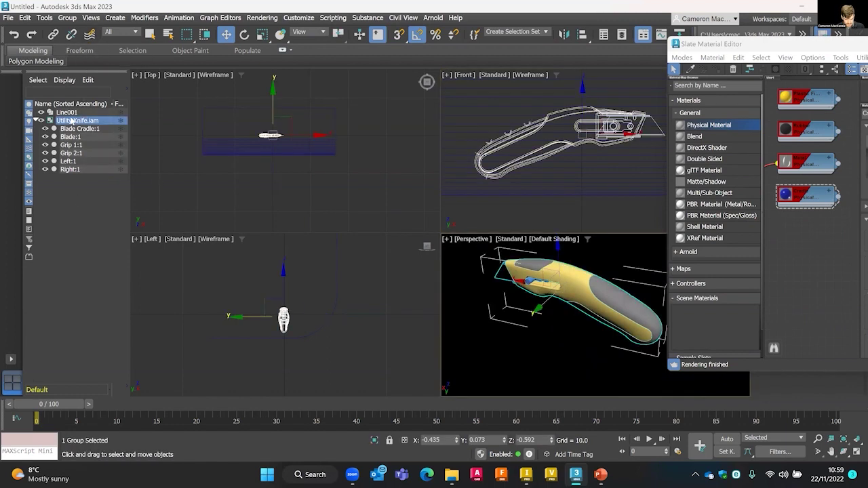
Ungroup Utility Knife.iam into separate parts and select the Blade Cradle:1 object.
click(68, 17)
click(79, 47)
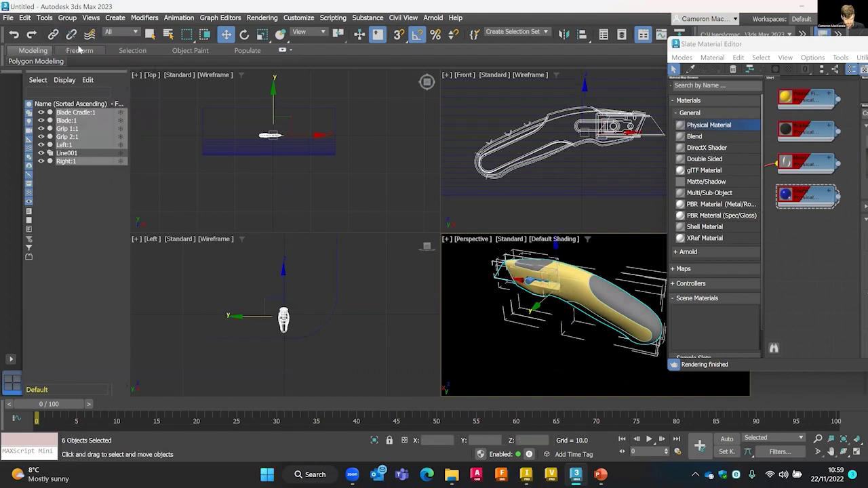
click(66, 129)
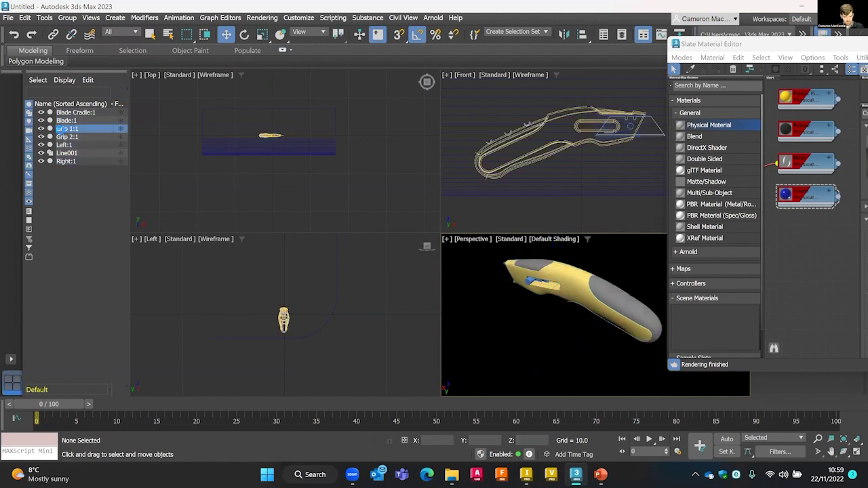
click(66, 120)
click(71, 129)
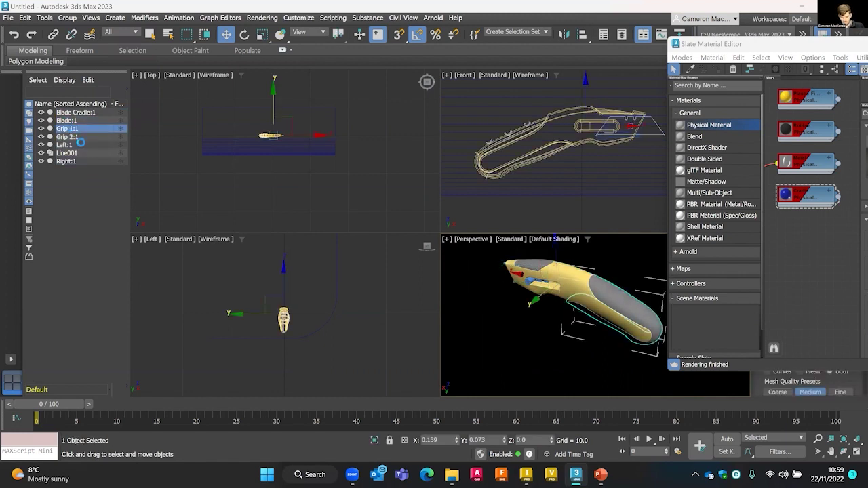
click(74, 145)
click(74, 152)
click(73, 120)
click(76, 113)
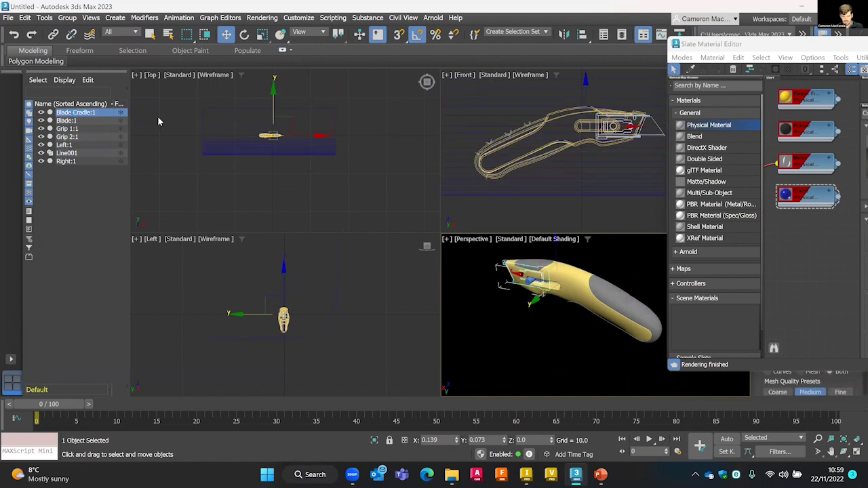
Assign the blue Cradle material to the selected blade cradle.
scroll(528, 293, down, 5)
scroll(528, 293, up, 8)
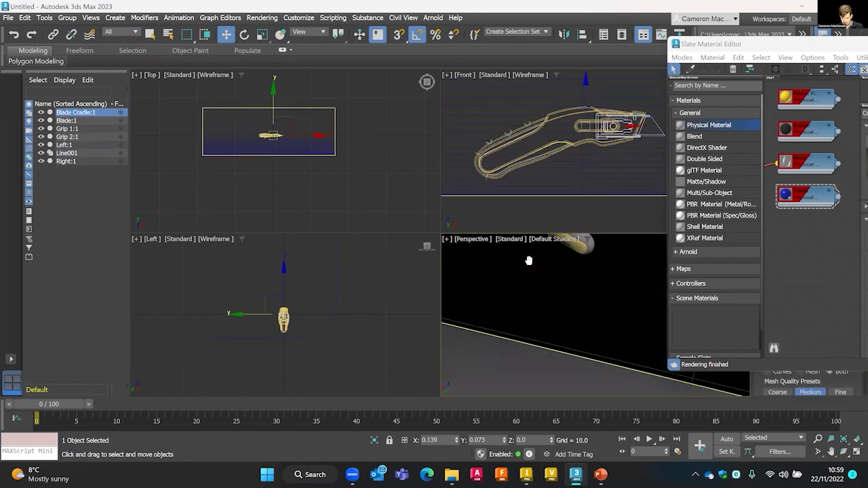
click(577, 280)
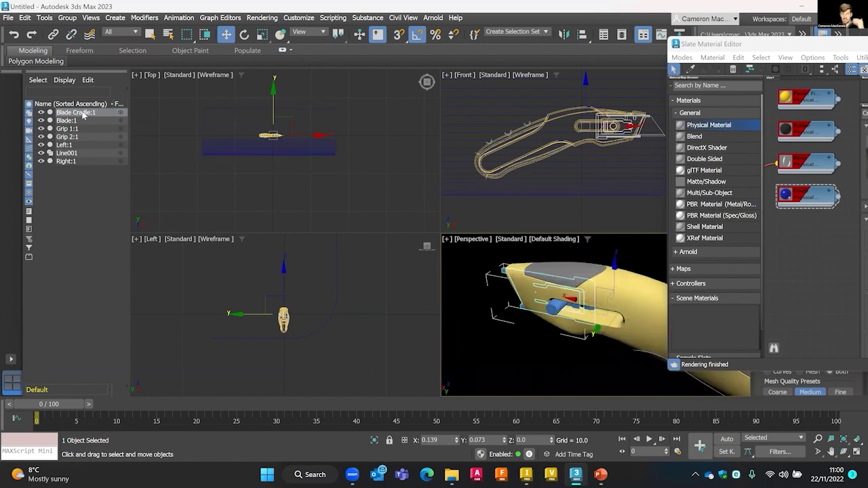
click(806, 198)
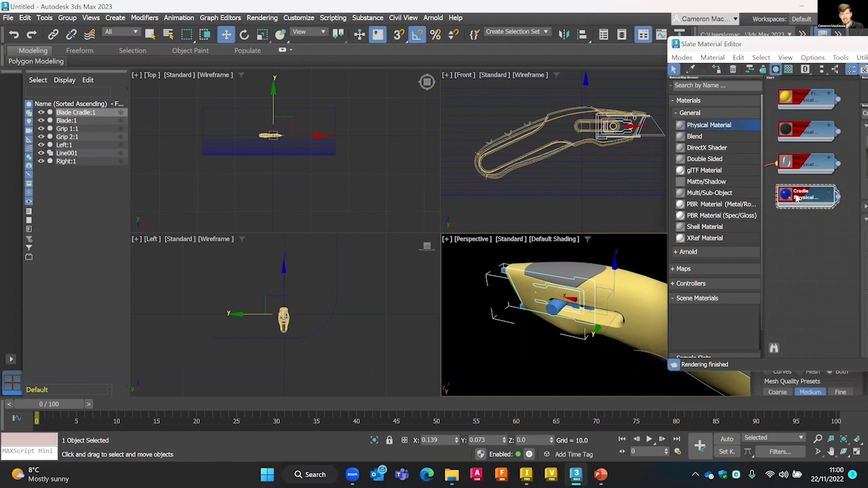
right_click(799, 198)
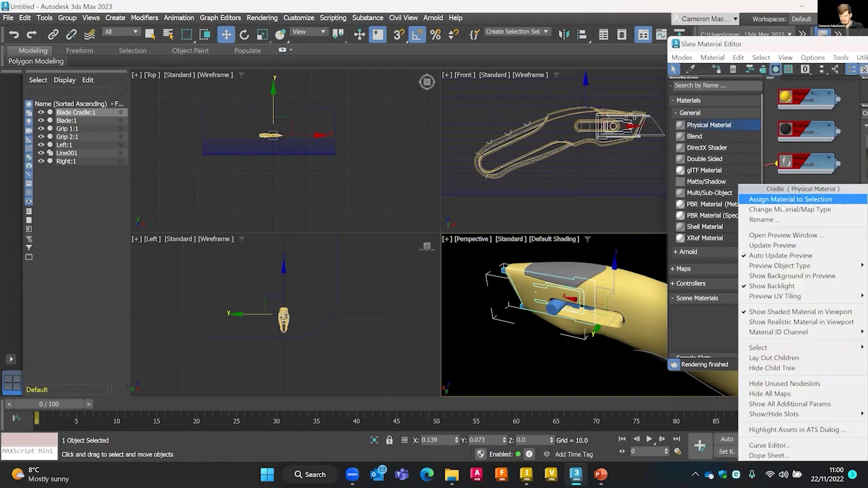
click(787, 199)
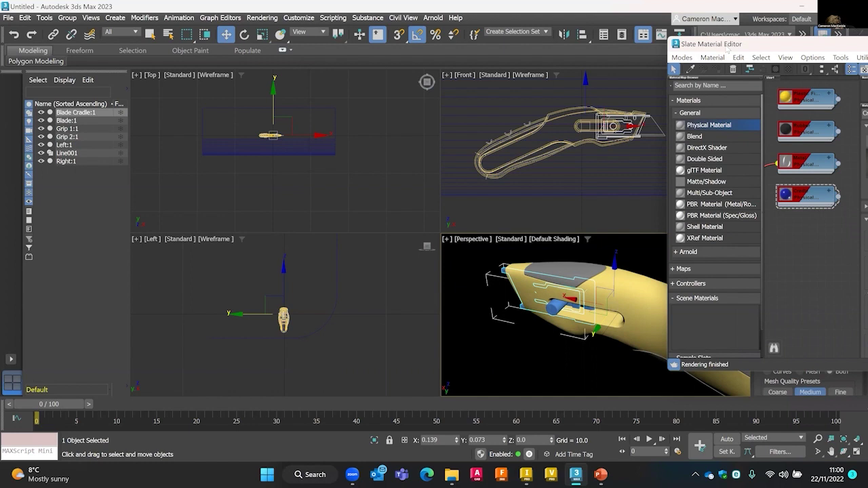
Move the material editor left and bring Cradle's settings back into view.
drag(702, 51, 627, 38)
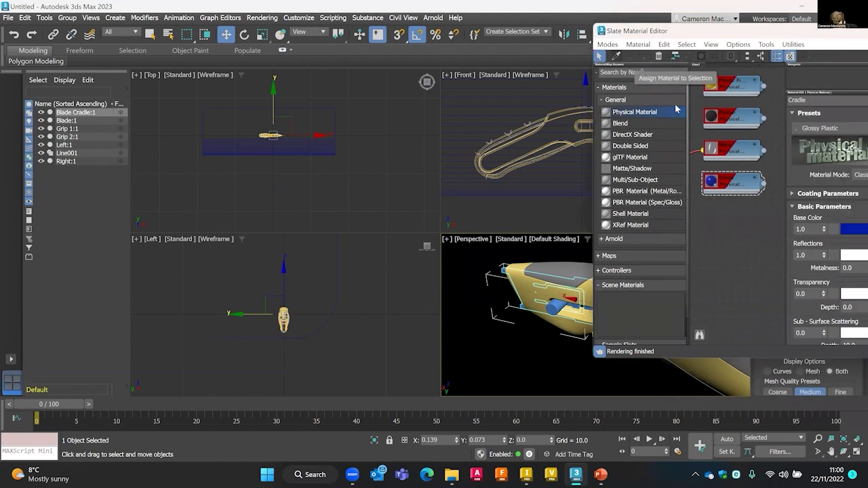
click(726, 152)
click(724, 184)
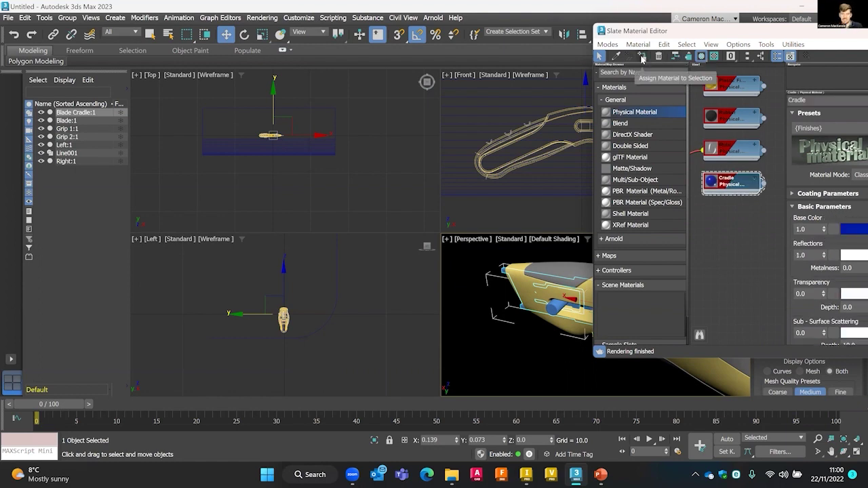
Assign the Cradle material to Blade Cradle:1 and the Metal material to Blade:1.
right_click(724, 184)
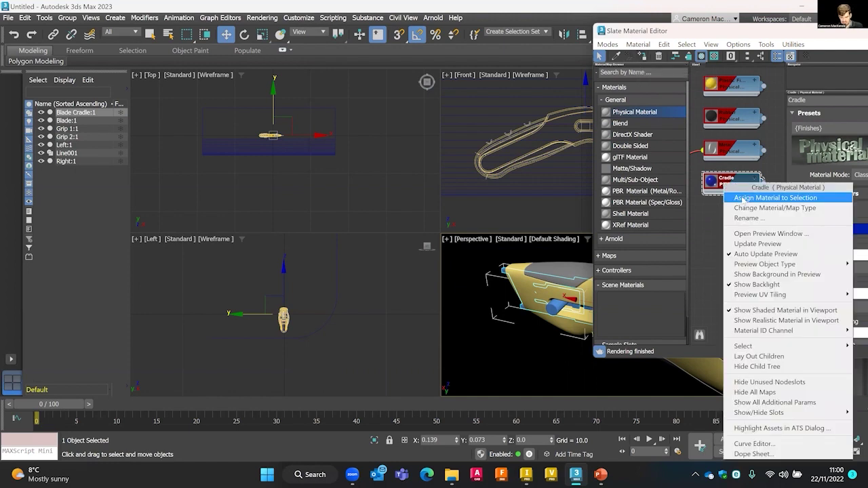
click(776, 198)
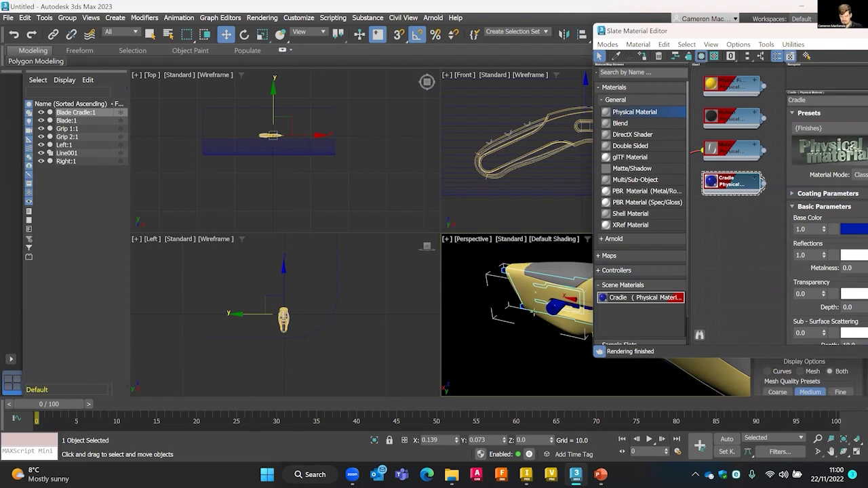
click(68, 120)
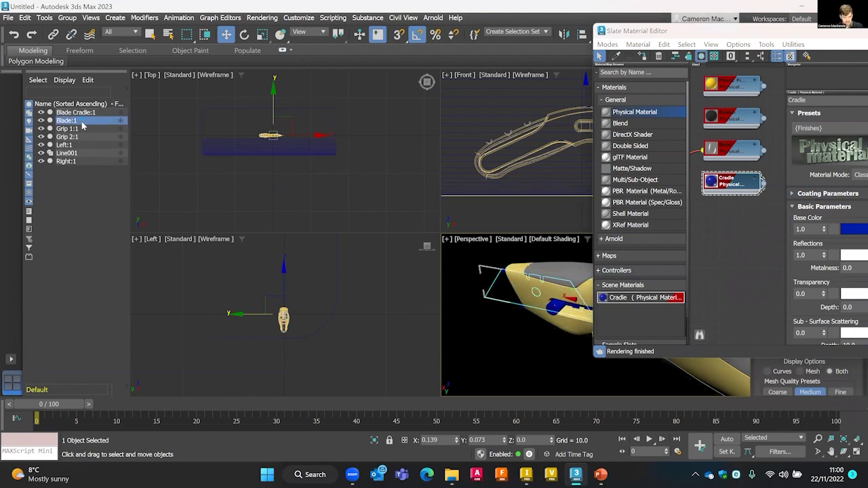
right_click(716, 149)
click(716, 148)
right_click(732, 148)
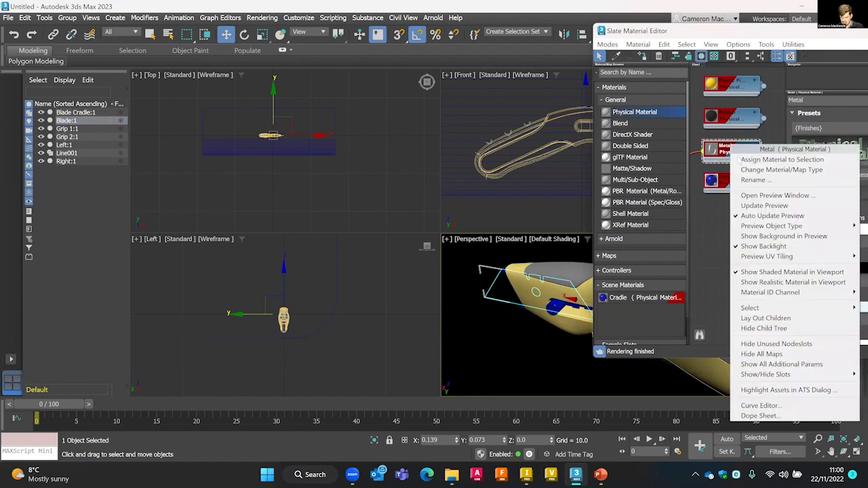
click(744, 160)
Assign Rubber to Grip 1:1 and Grip 2:1, then select the Left:1 and Right:1 body halves.
click(68, 128)
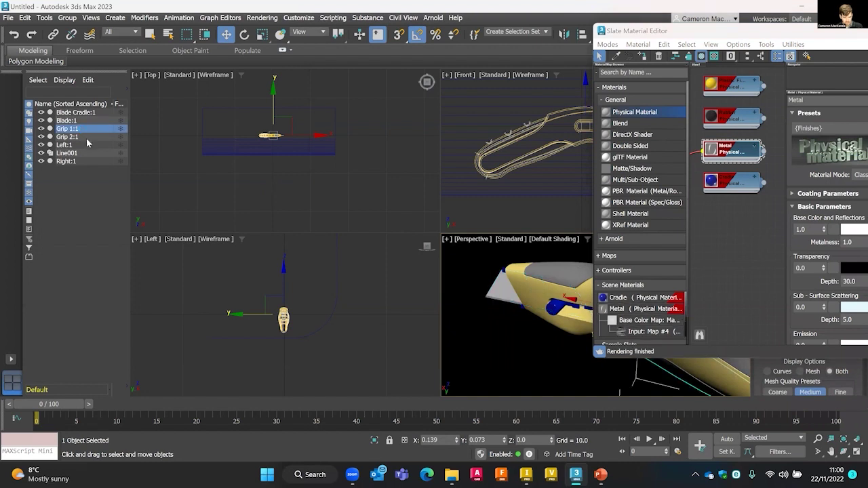
ctrl+click(87, 138)
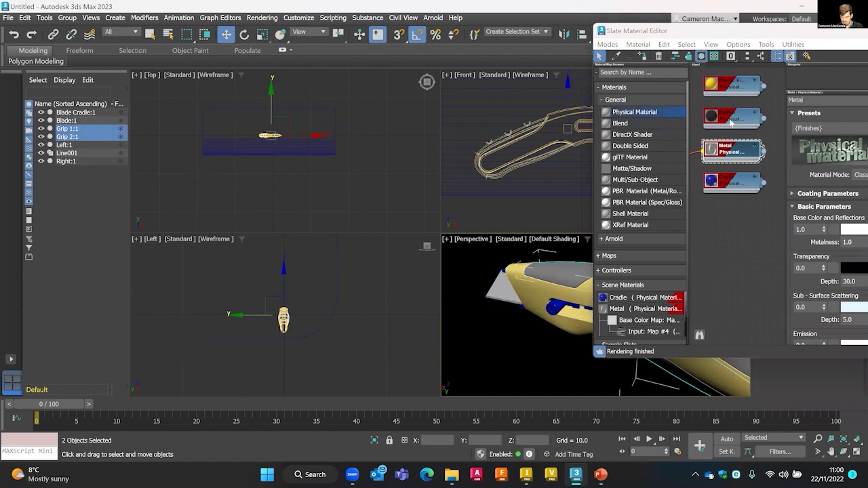
click(731, 122)
right_click(730, 121)
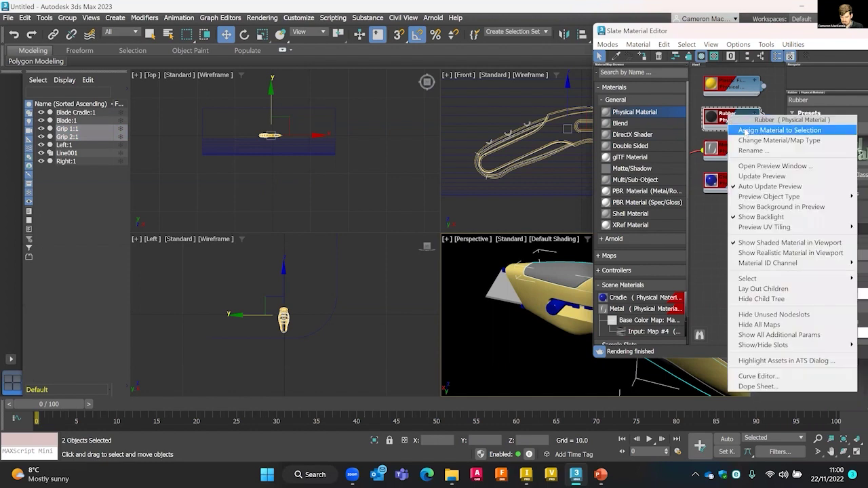
click(746, 130)
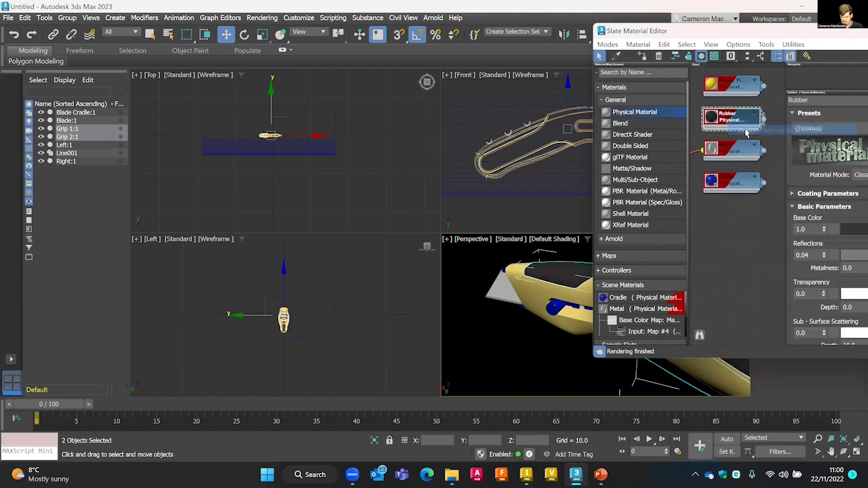
click(65, 145)
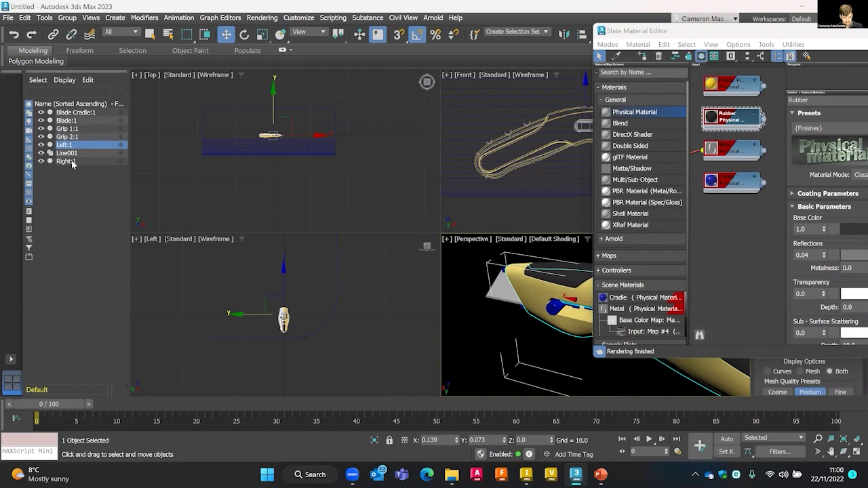
ctrl+click(66, 161)
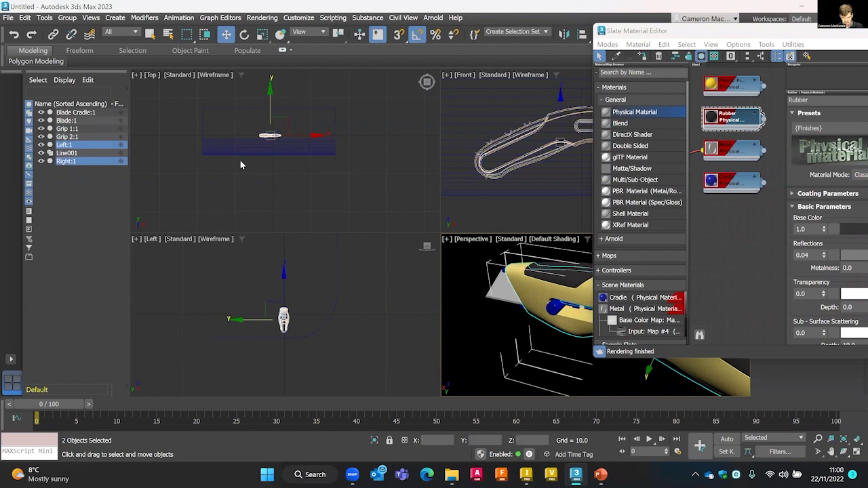
Assign the Plastic Finish material to the selected Left:1 and Right:1 halves.
right_click(727, 88)
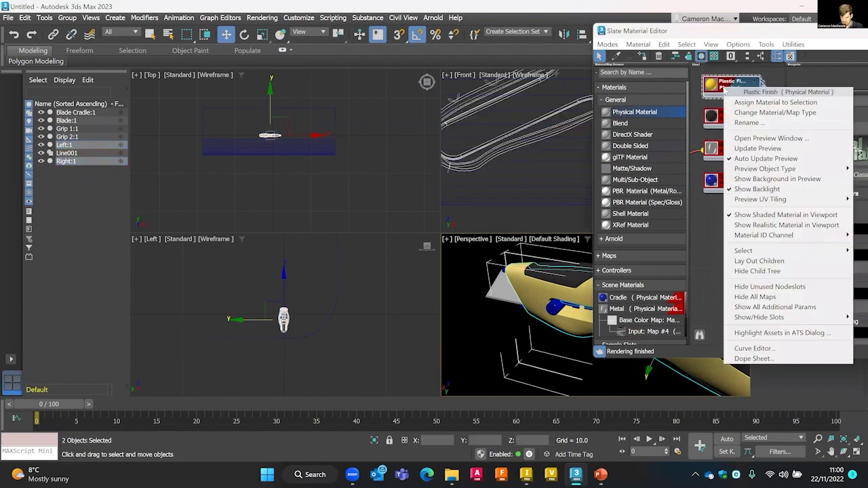
click(749, 103)
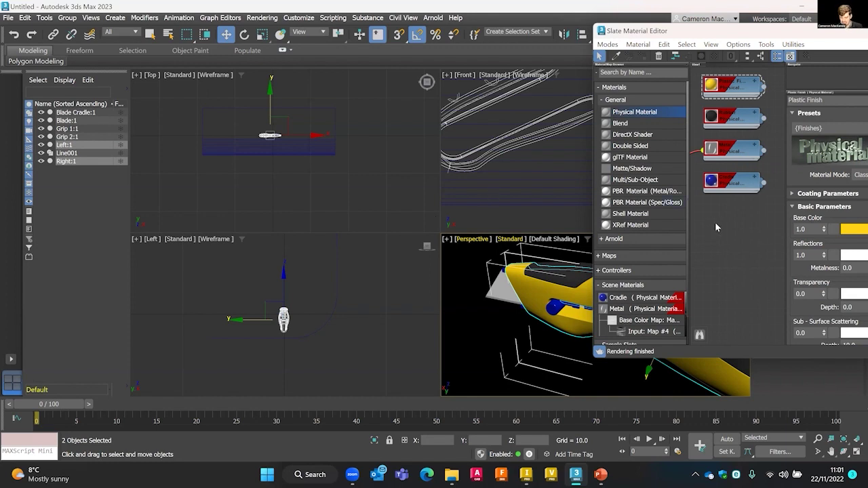
Add a new Physical Material using the Matte Paint preset with a white base colour.
drag(633, 113, 723, 218)
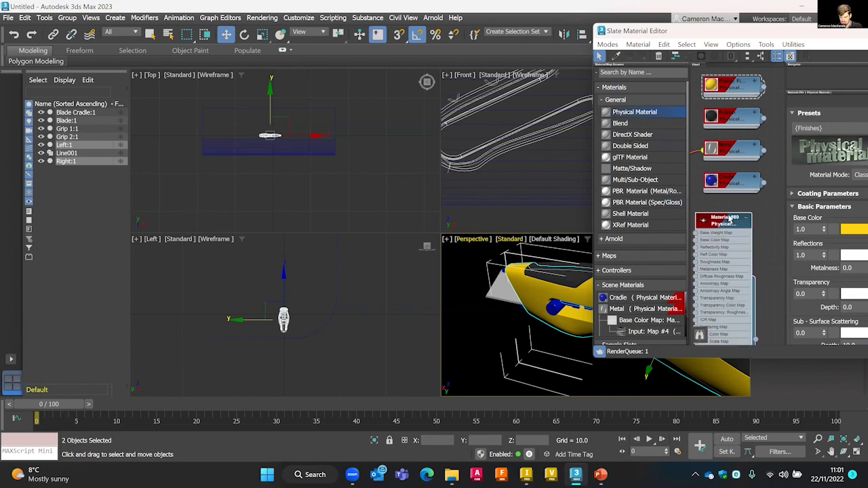
click(814, 128)
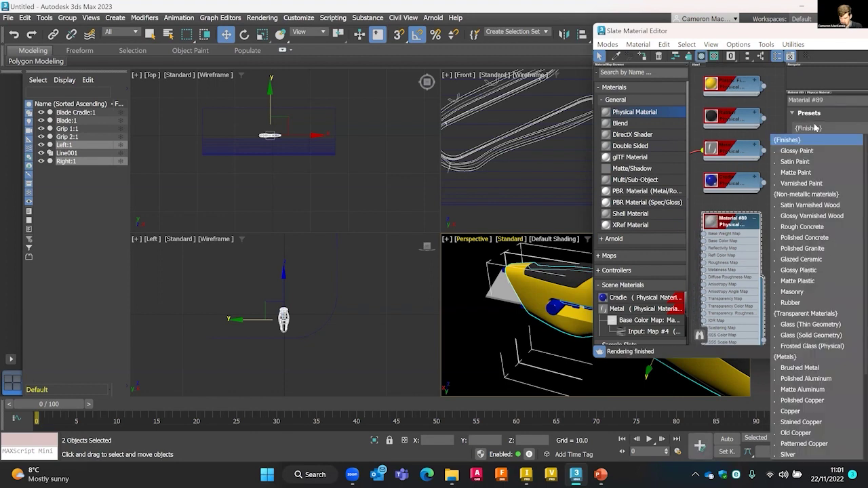
click(809, 173)
click(853, 233)
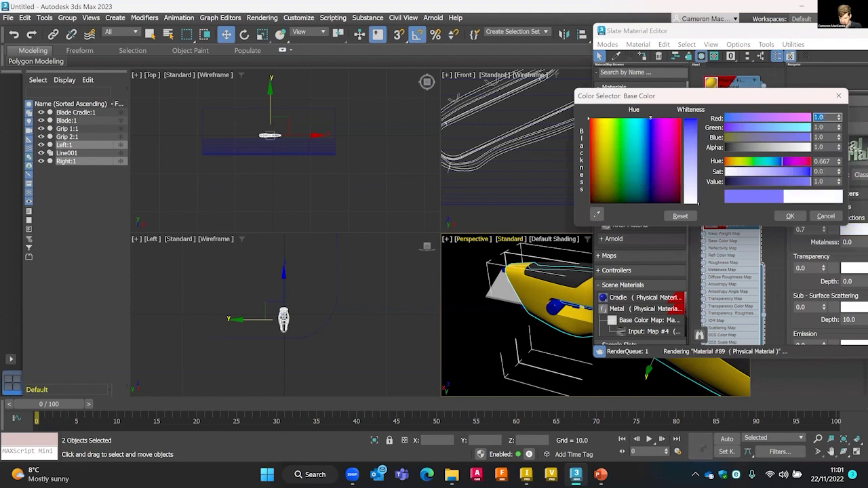
click(798, 216)
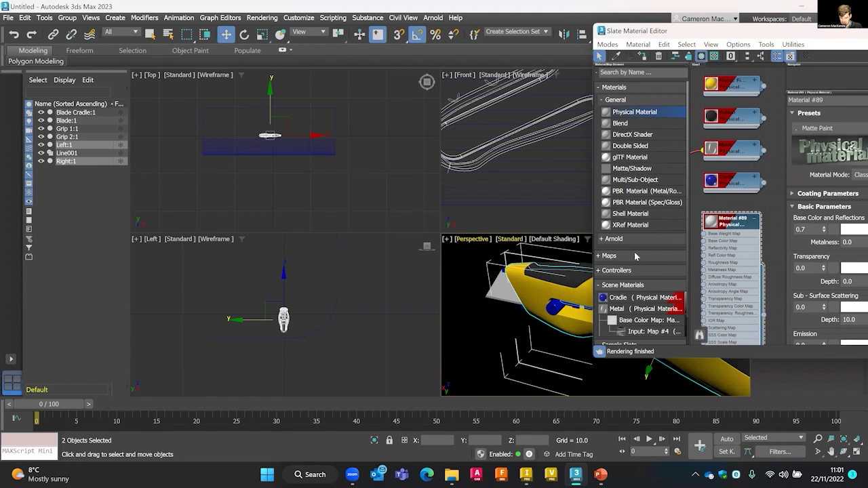
Assign Material #89 to the Line001 backdrop.
click(70, 155)
right_click(733, 224)
click(765, 200)
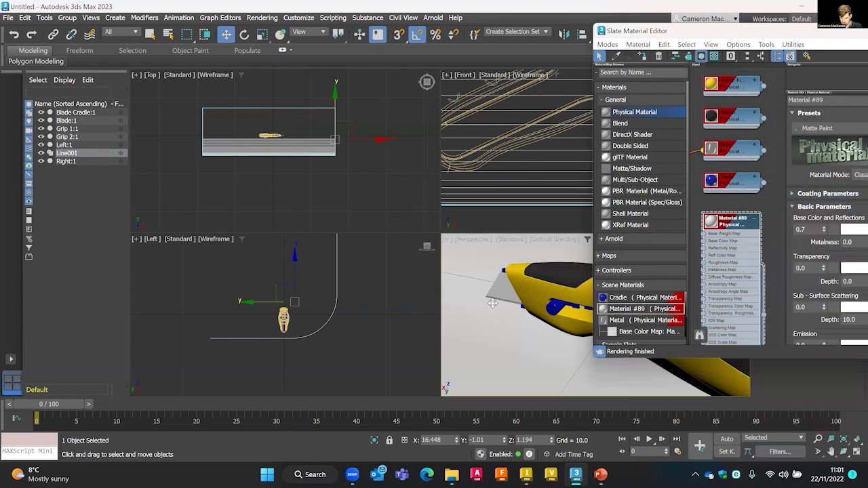
drag(769, 34, 634, 64)
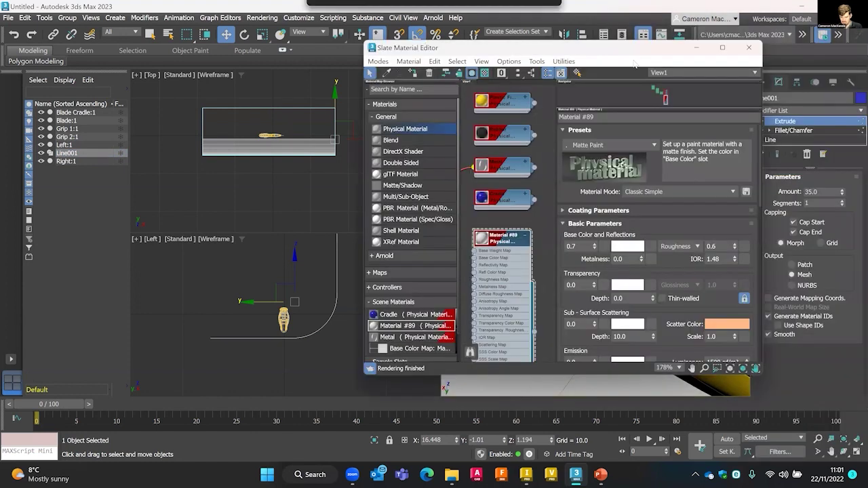
Close the Slate Material Editor and frame the knife and white backdrop in Perspective, nothing selected.
click(749, 47)
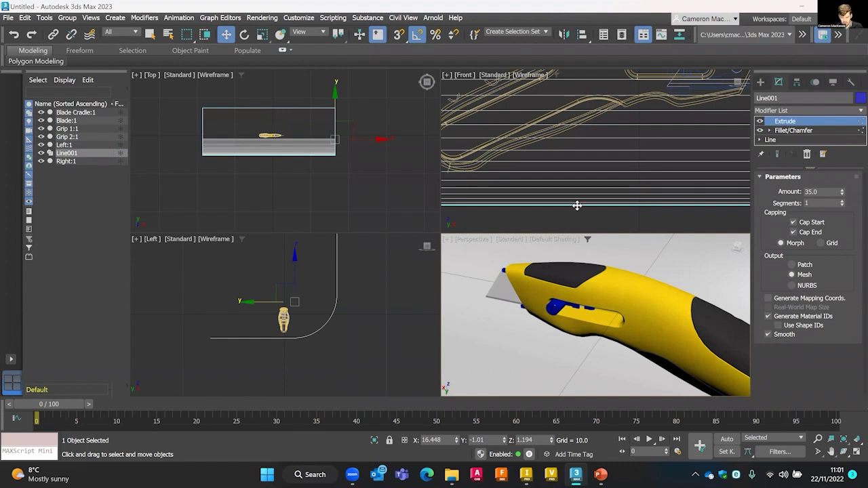
scroll(535, 275, down, 10)
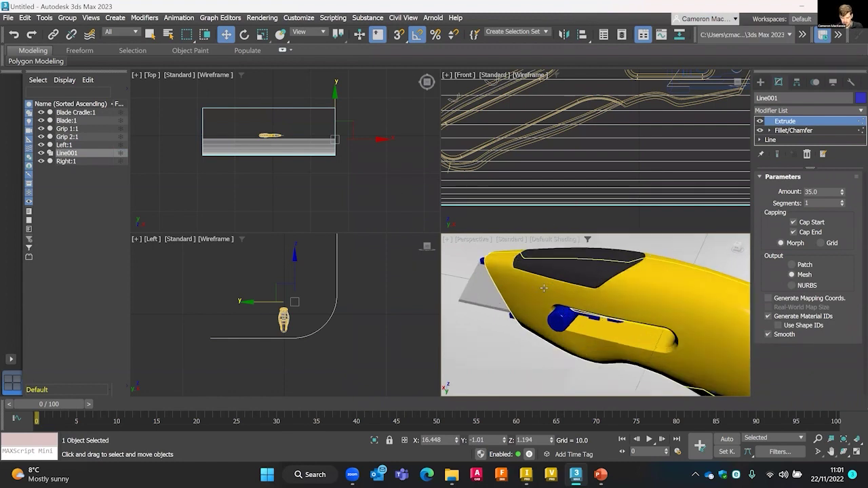
scroll(539, 285, down, 3)
middle_drag(542, 288, 543, 306)
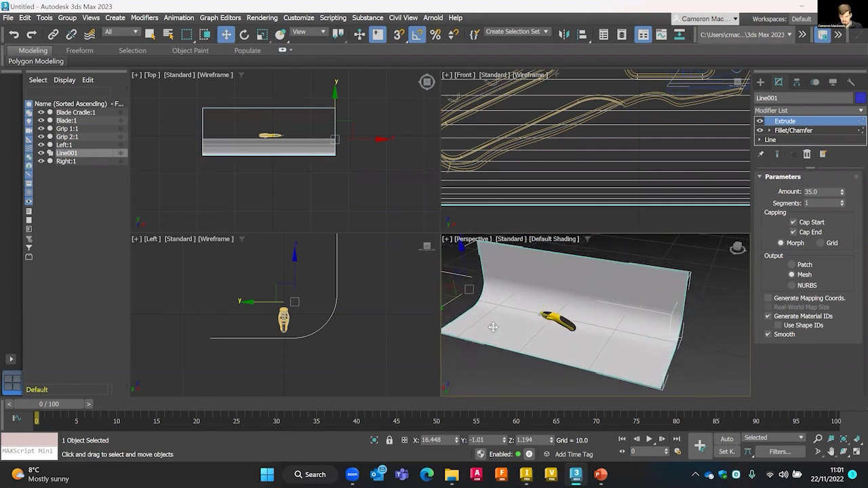
click(707, 321)
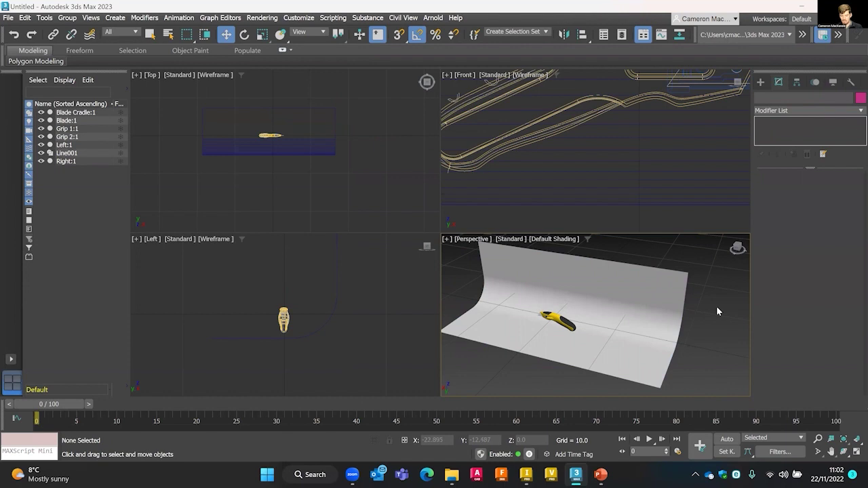
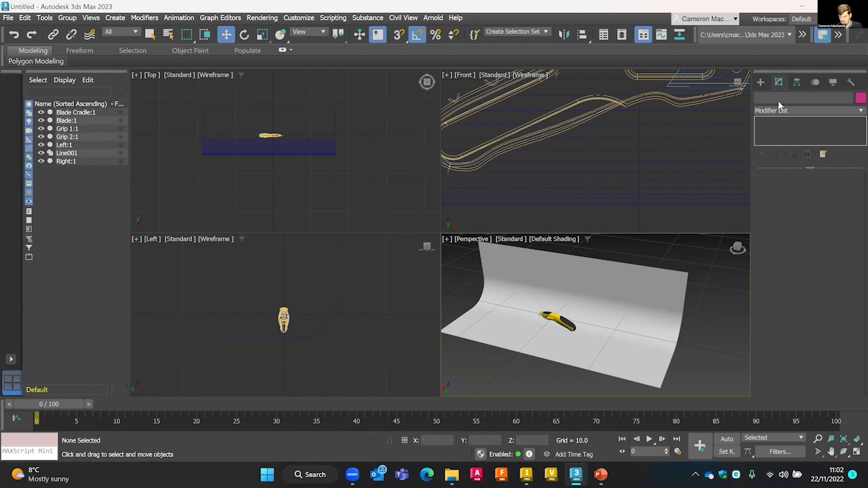
Pick VR Camera from the Arnold camera types in the Create panel's Cameras category.
click(762, 82)
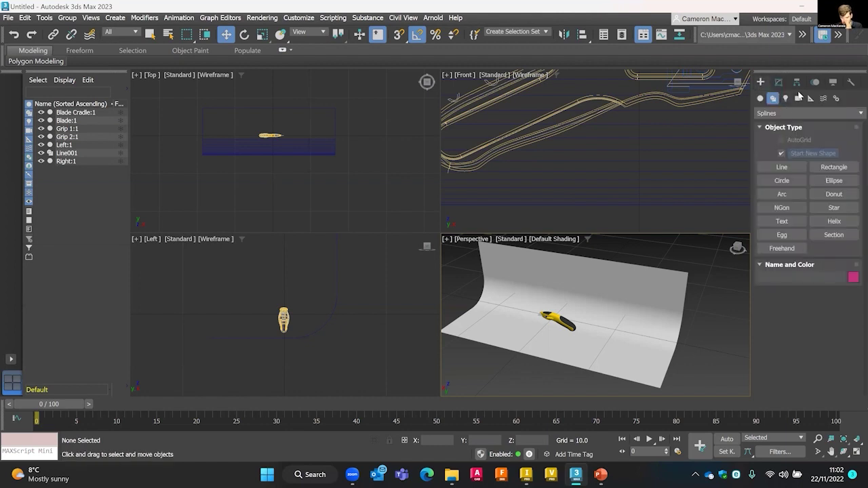
click(798, 99)
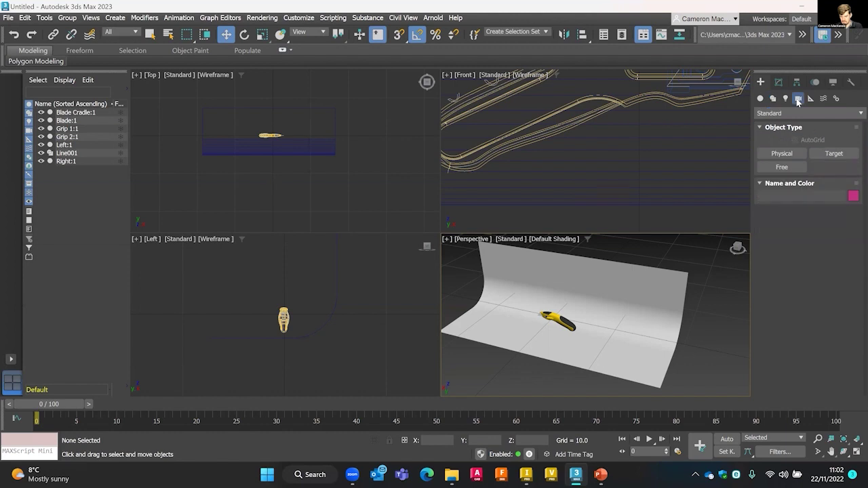
click(781, 114)
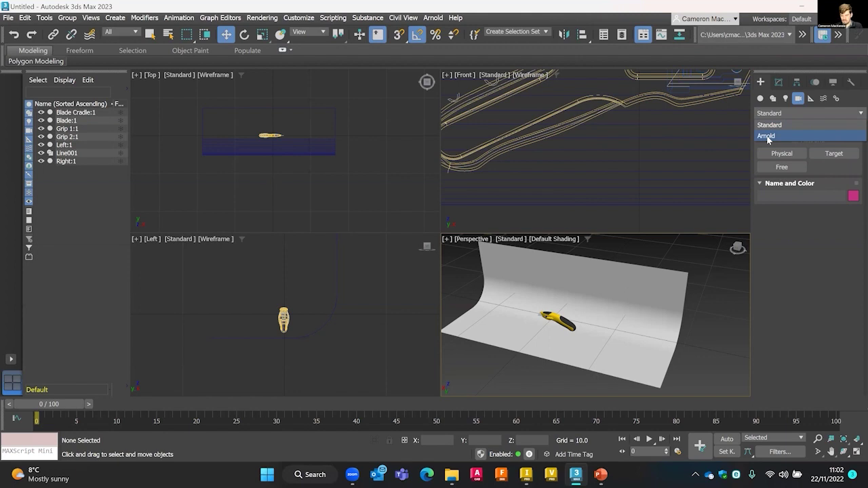
click(768, 137)
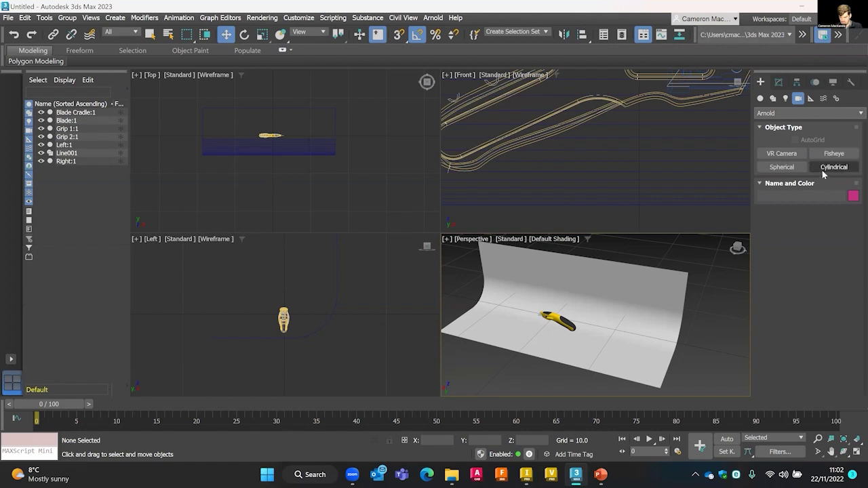
click(794, 156)
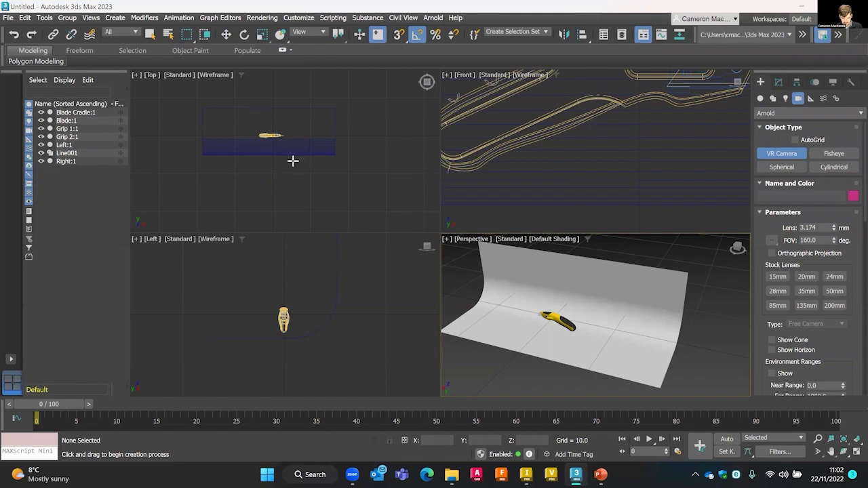
Create VR Camera001 in the Top viewport and nudge it just in front of the yellow knife.
click(272, 91)
drag(275, 107, 270, 81)
right_click(327, 126)
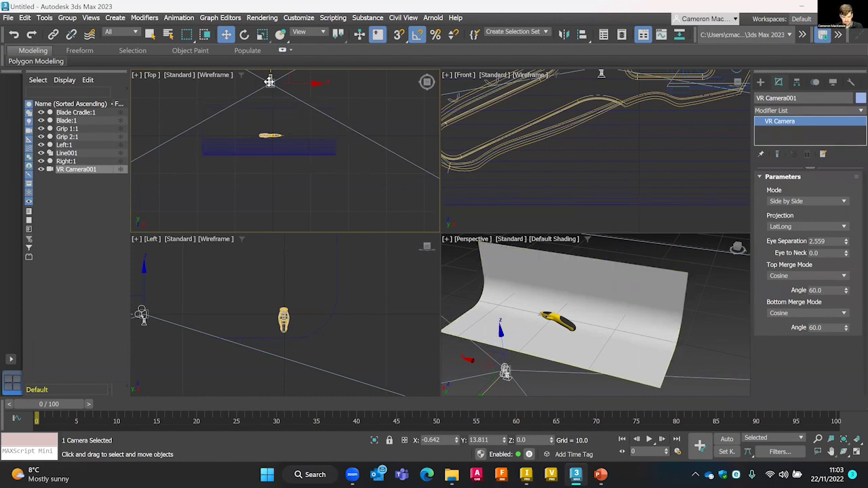
drag(269, 81, 270, 77)
middle_drag(281, 143, 289, 193)
scroll(610, 141, down, 8)
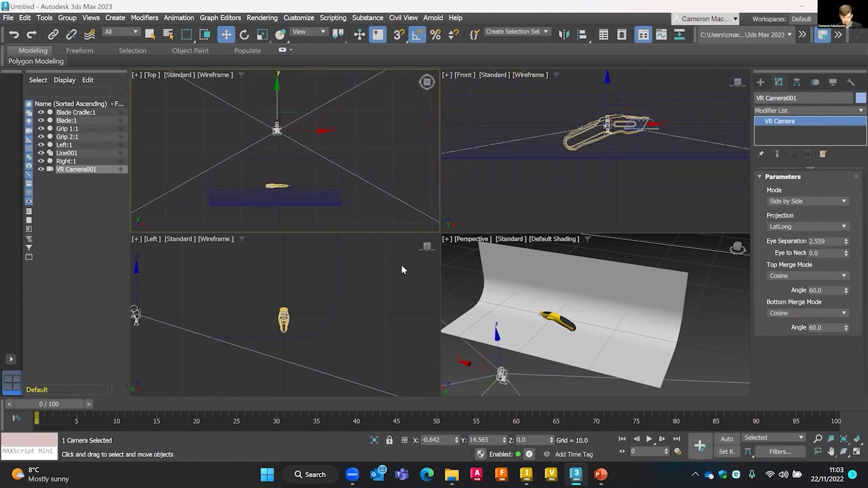
scroll(262, 327, down, 6)
middle_drag(236, 347, 234, 294)
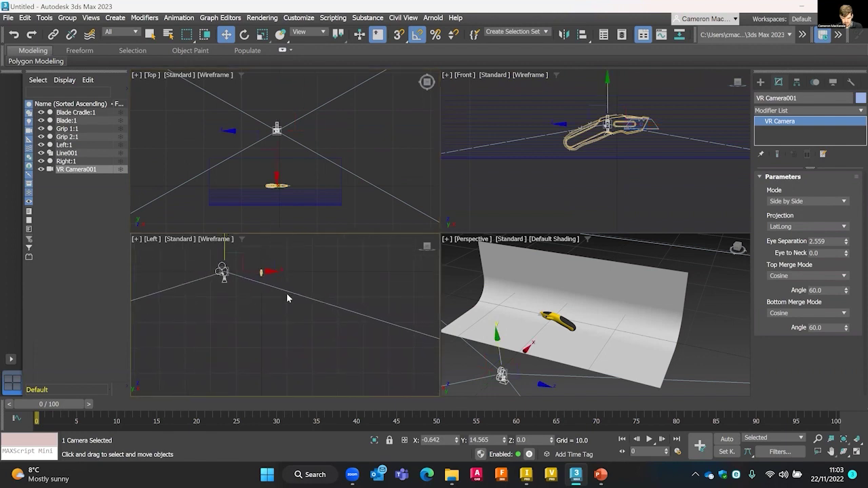
middle_drag(248, 298, 308, 297)
scroll(307, 297, down, 2)
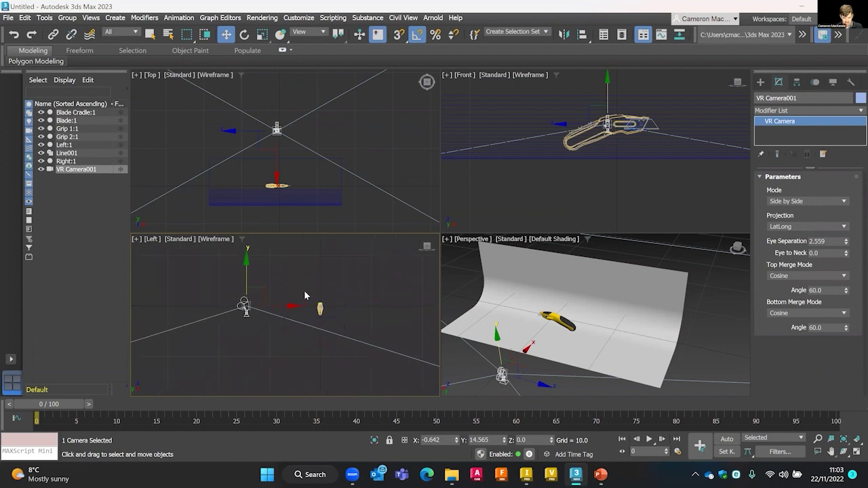
Rotate VR Camera001 in the Left and Top views so it faces the knife.
click(245, 34)
drag(269, 272, 285, 163)
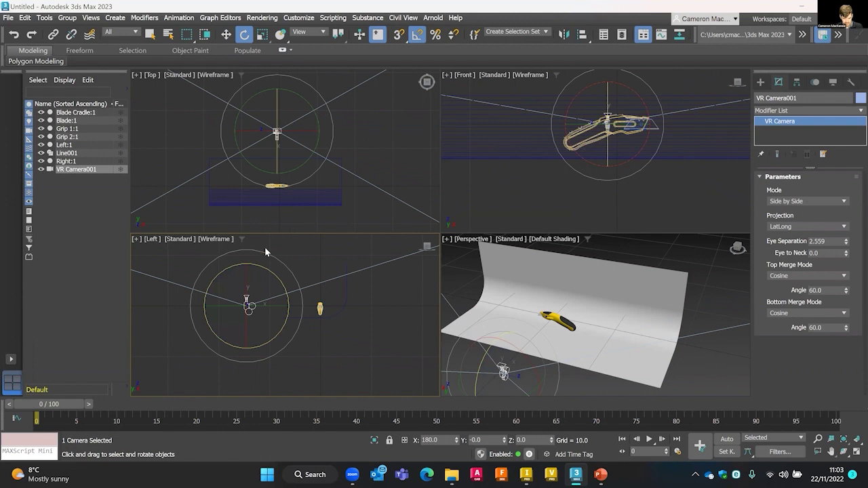
drag(264, 269, 243, 268)
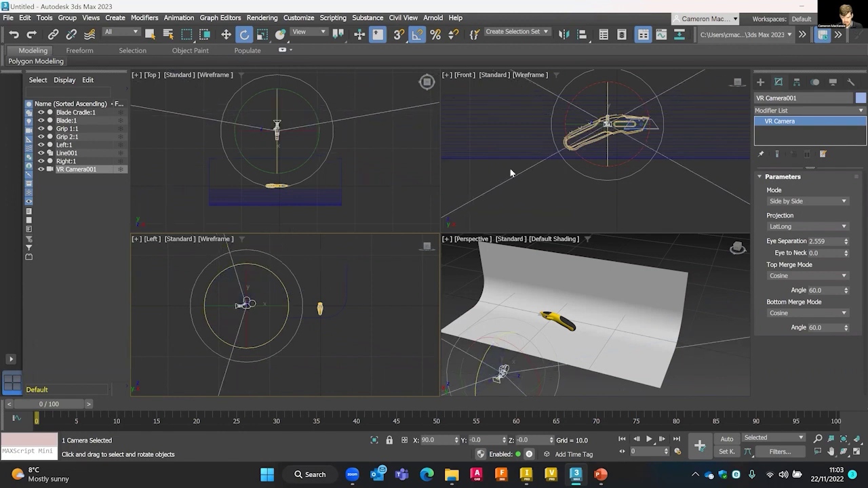
drag(296, 94, 256, 97)
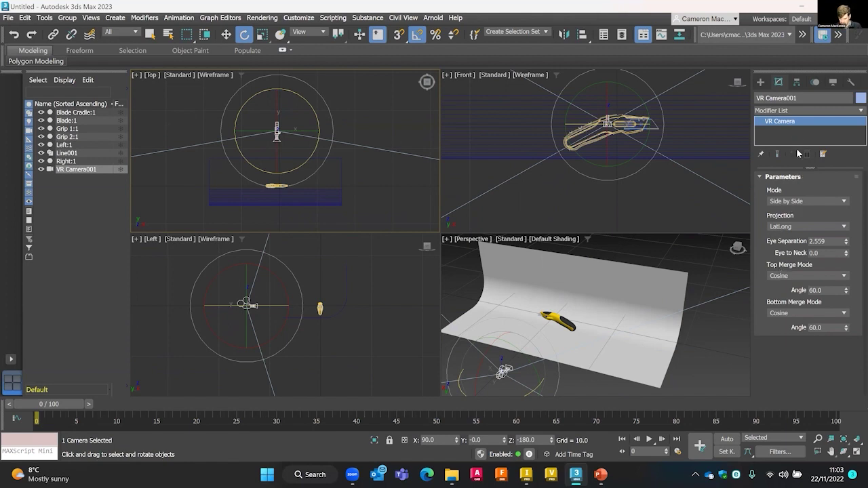
Keep LatLong projection, set Eye Separation to 1.559 and Top Merge angle to 51.8.
click(808, 227)
click(808, 227)
right_click(847, 243)
mouse_move(847, 242)
mouse_down()
mouse_move(852, 228)
mouse_move(857, 267)
mouse_move(856, 243)
mouse_up()
drag(847, 292, 826, 308)
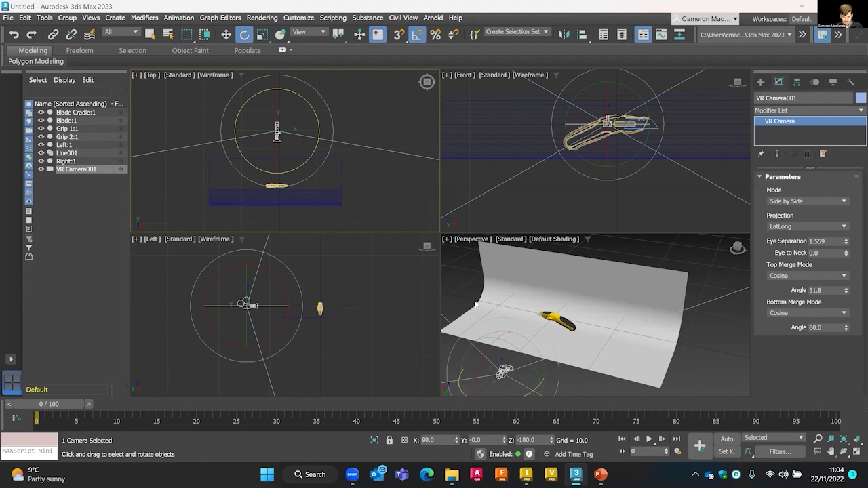
Switch the Perspective viewport to look through VR Camera001.
click(473, 240)
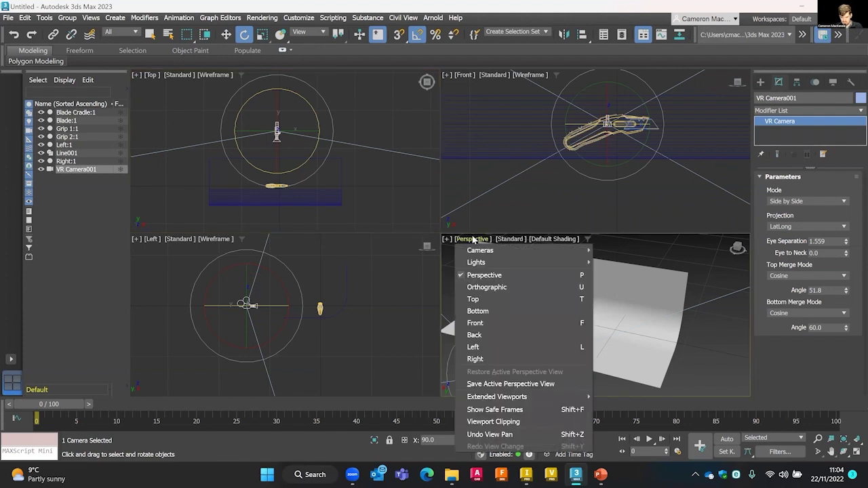
click(473, 240)
click(473, 240)
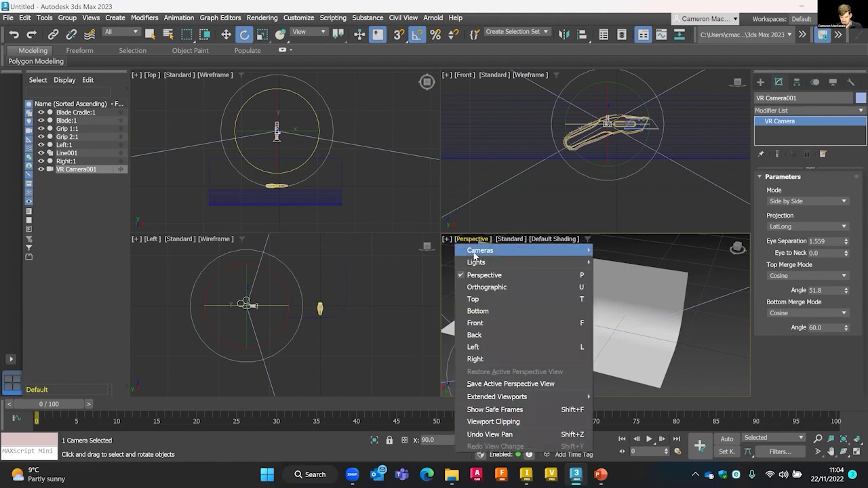
mouse_move(475, 252)
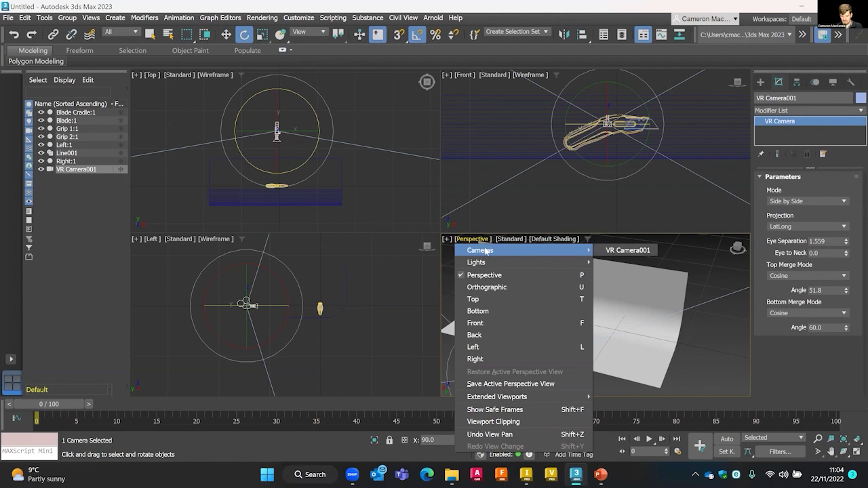
click(611, 251)
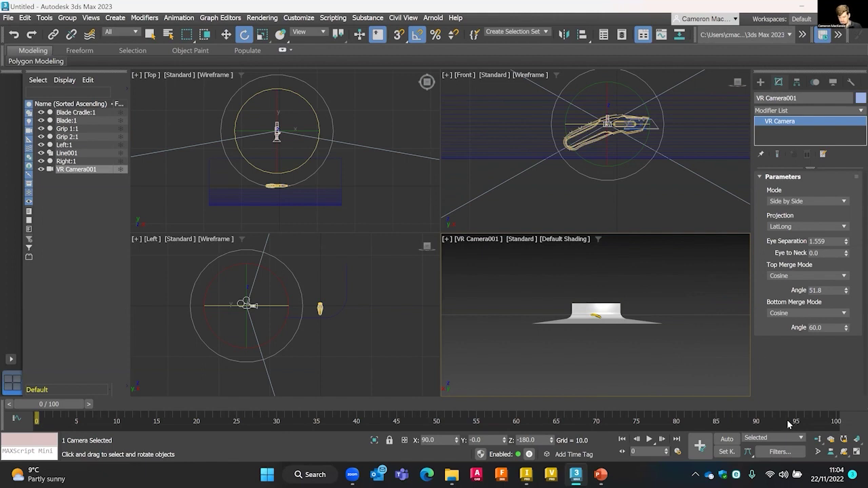
Dolly VR Camera001 backward until the whole yellow knife fits in the camera view.
click(819, 453)
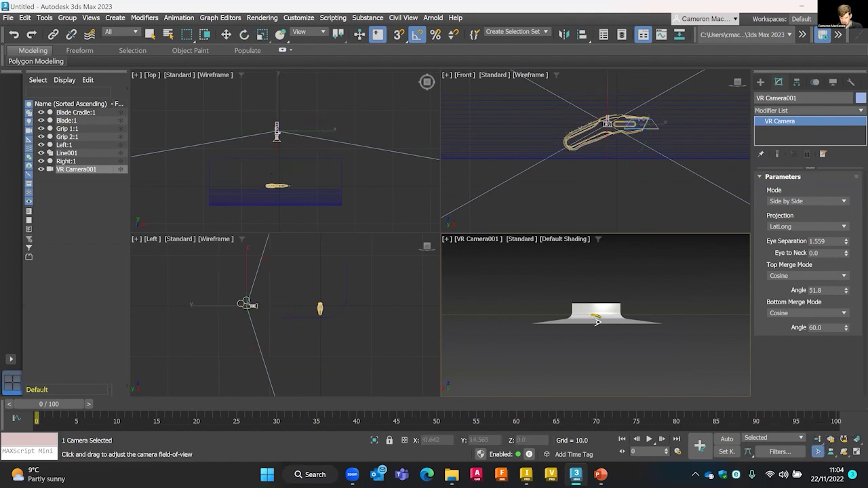
click(818, 440)
drag(584, 313, 614, 261)
click(817, 451)
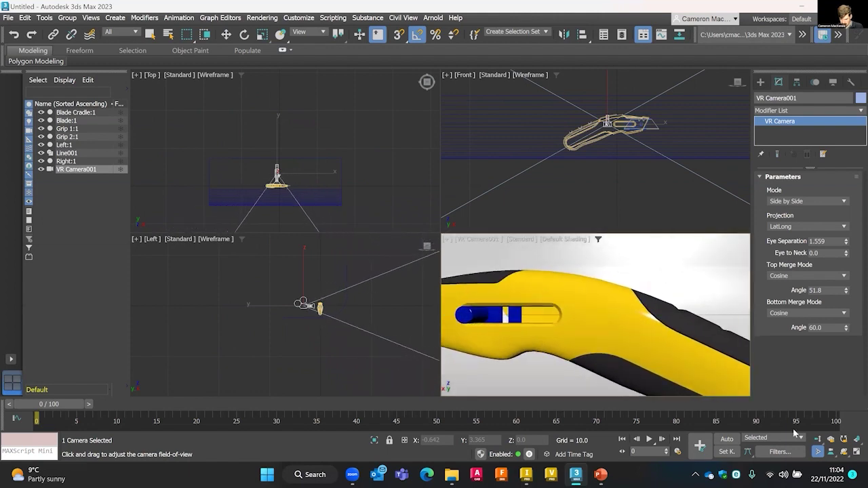
click(819, 440)
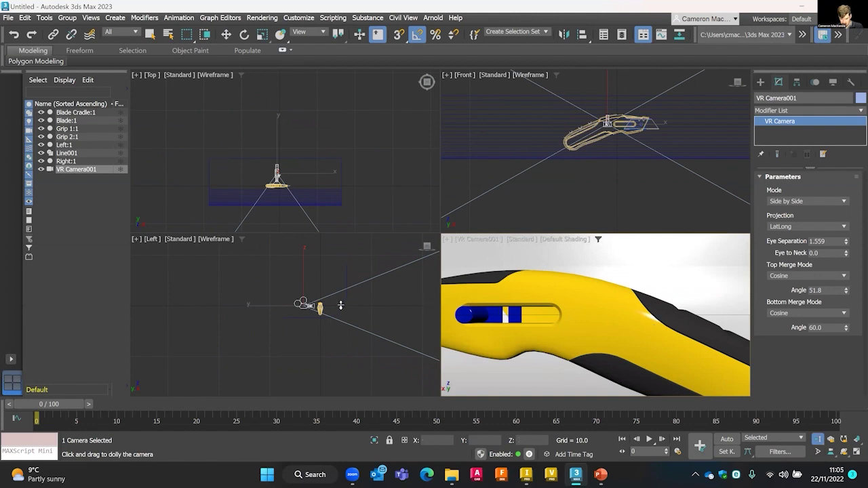
drag(368, 345, 333, 341)
middle_drag(320, 313, 254, 333)
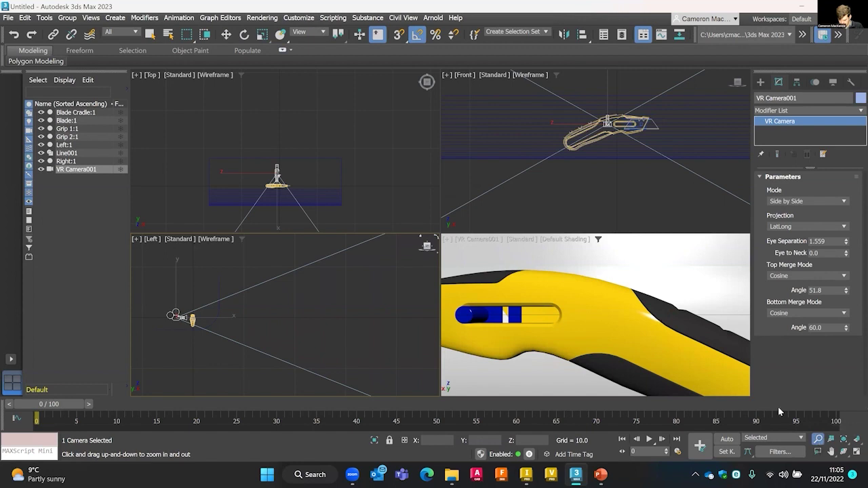
click(819, 452)
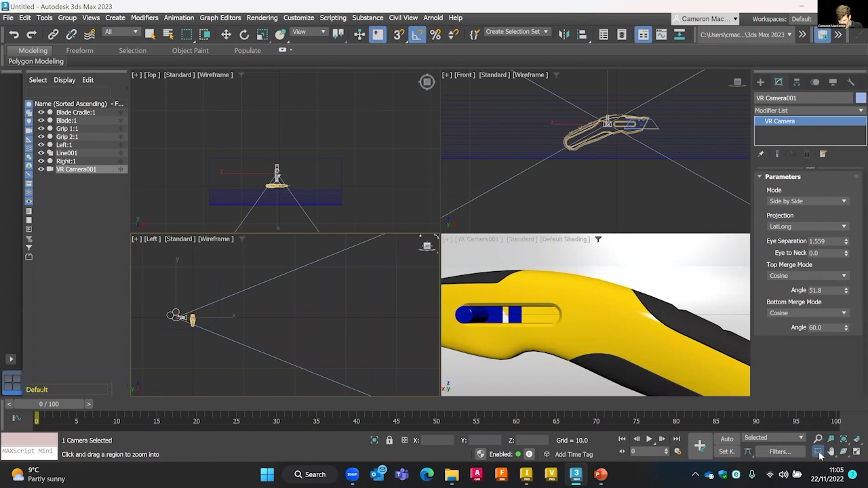
click(89, 170)
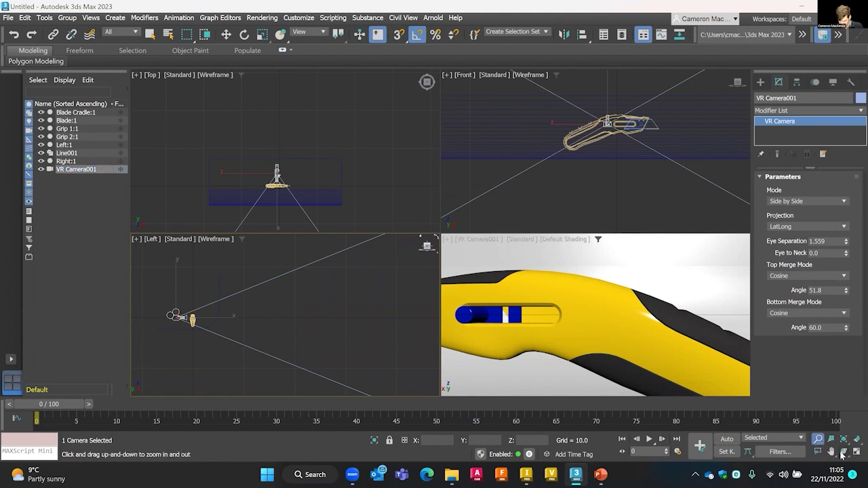
click(818, 439)
drag(616, 316, 620, 323)
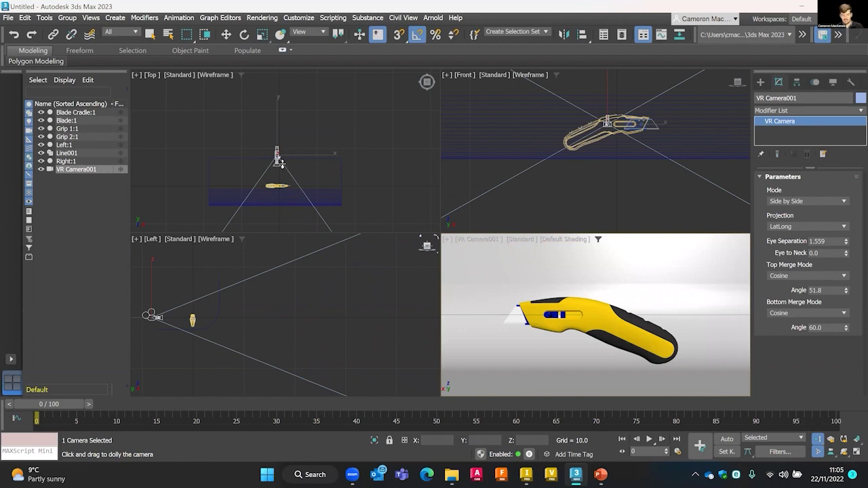
Slide VR Camera001 to recentre the knife, nudging it closer and slightly lower.
click(225, 34)
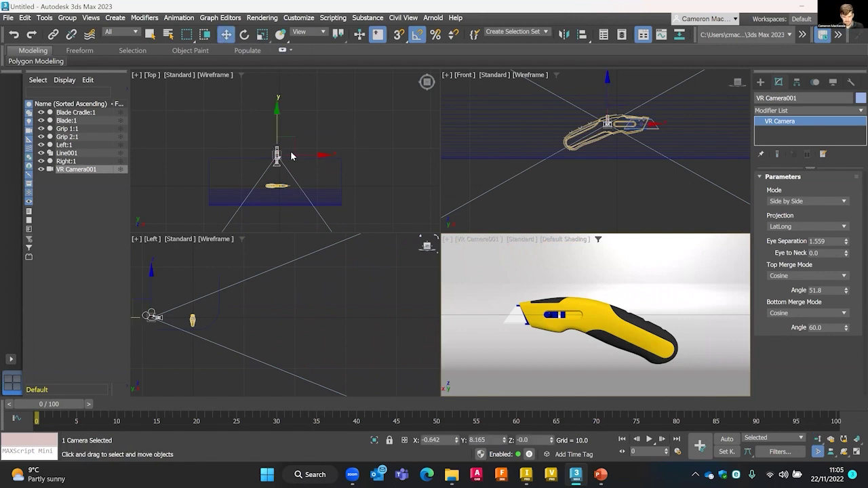
click(277, 156)
drag(277, 156, 300, 171)
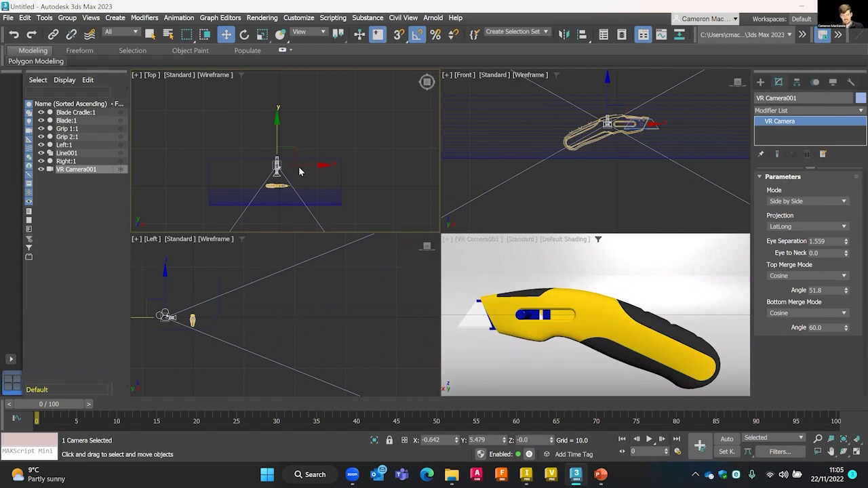
middle_drag(283, 183, 285, 180)
scroll(285, 180, up, 3)
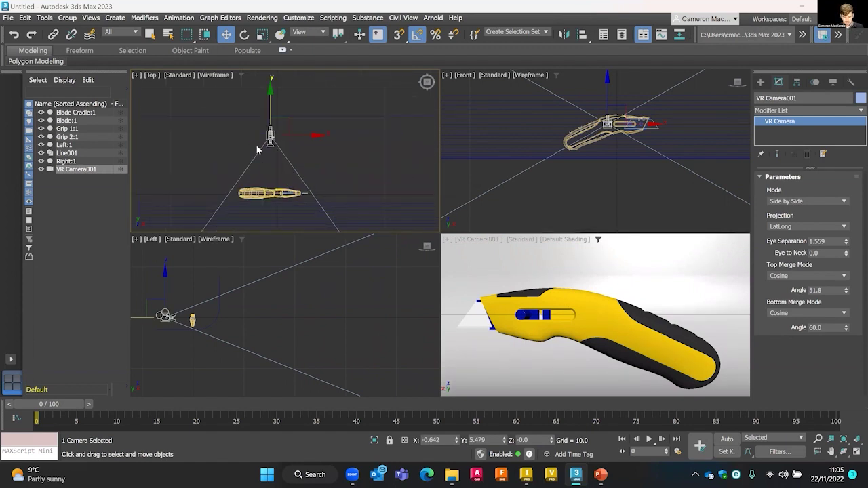
drag(270, 138, 270, 135)
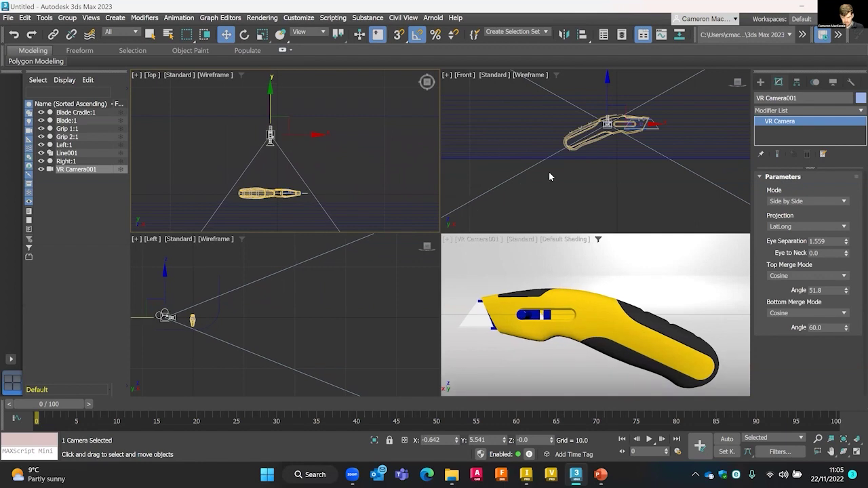
scroll(549, 171, down, 4)
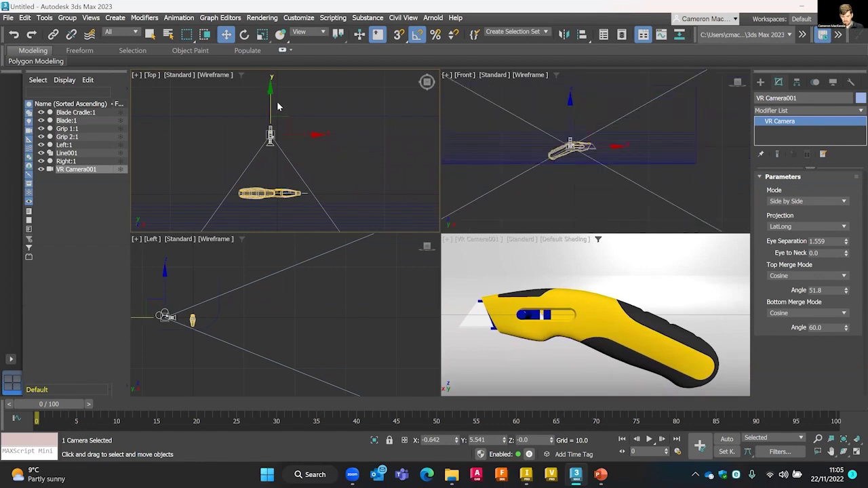
scroll(160, 328, up, 5)
middle_drag(210, 347, 266, 374)
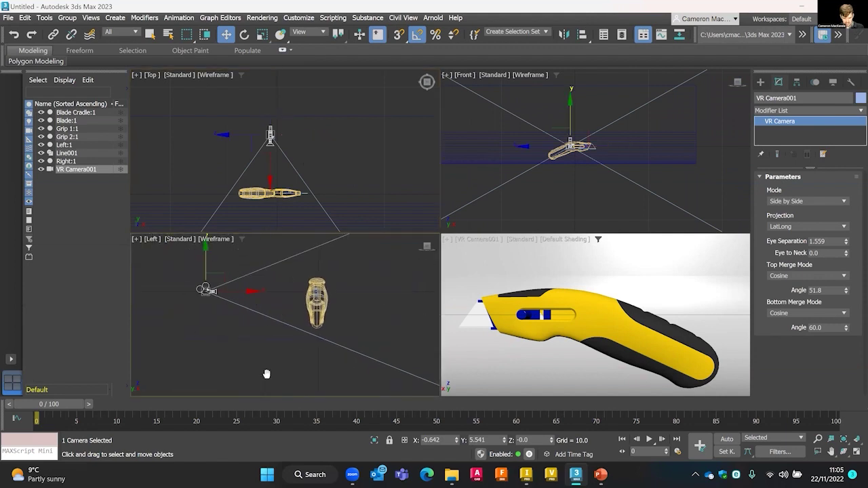
scroll(224, 296, up, 2)
drag(199, 290, 196, 288)
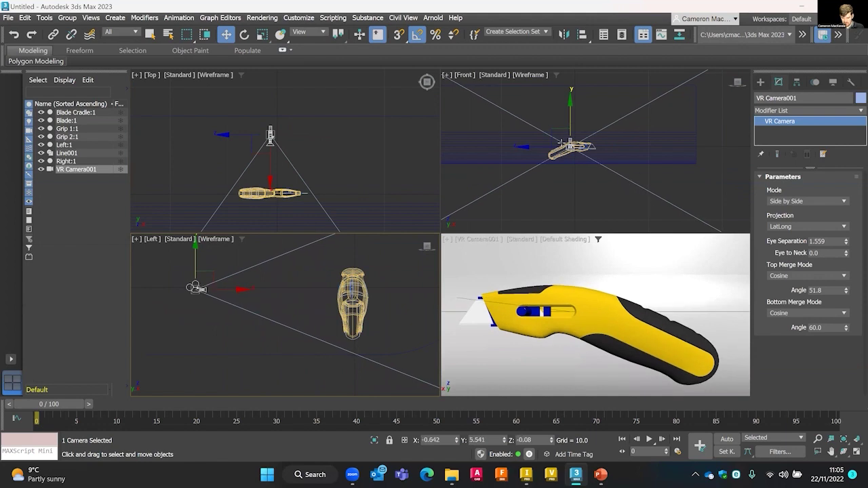
Move VR Camera001 left in the Top view and rotate it to frame the whole knife.
click(570, 147)
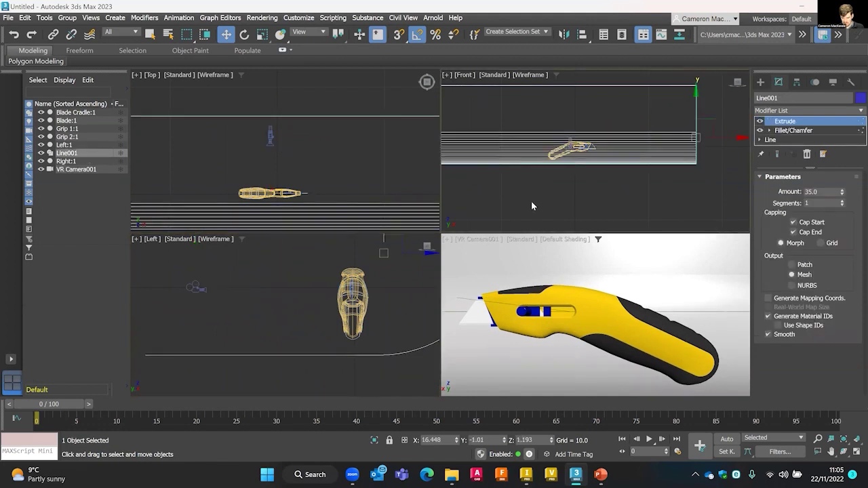
click(557, 188)
click(271, 139)
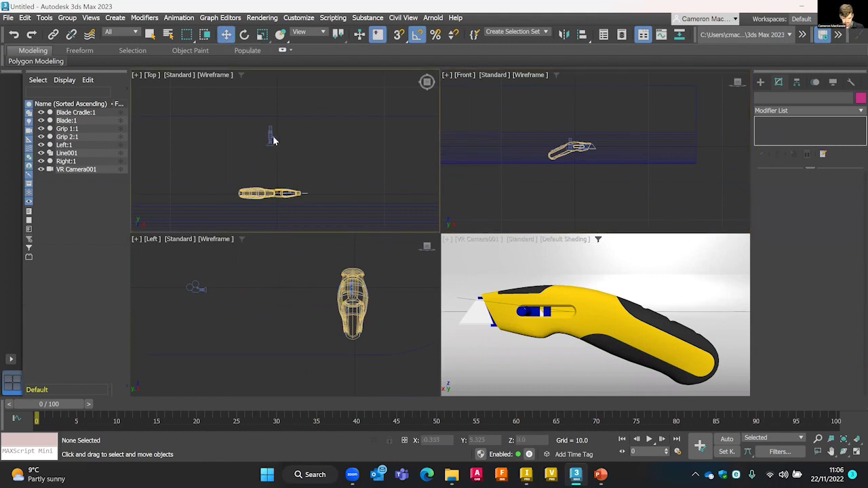
click(270, 135)
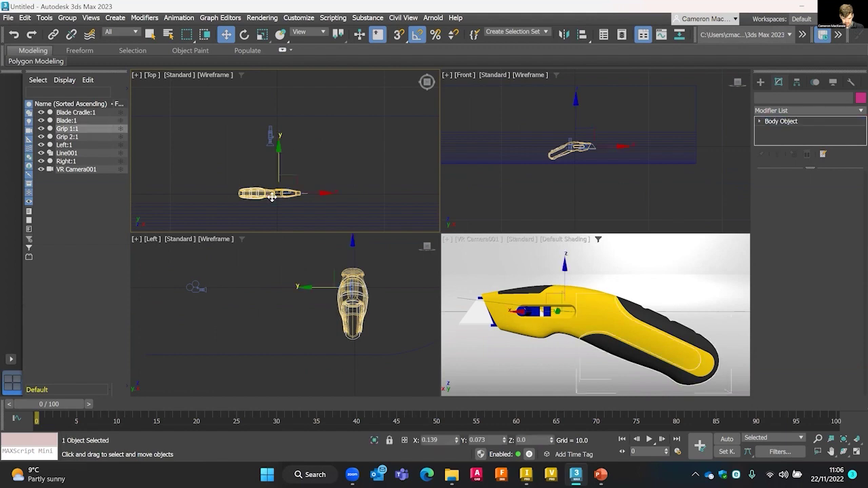
drag(270, 135, 245, 134)
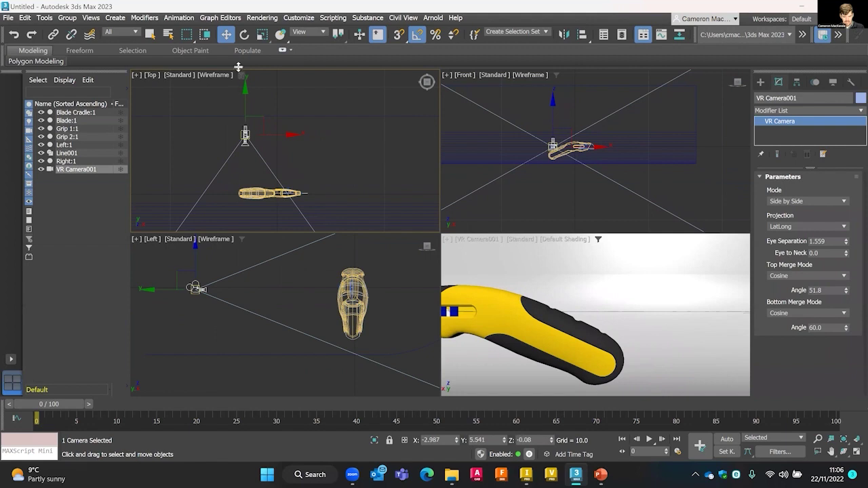
click(245, 34)
drag(272, 103, 270, 104)
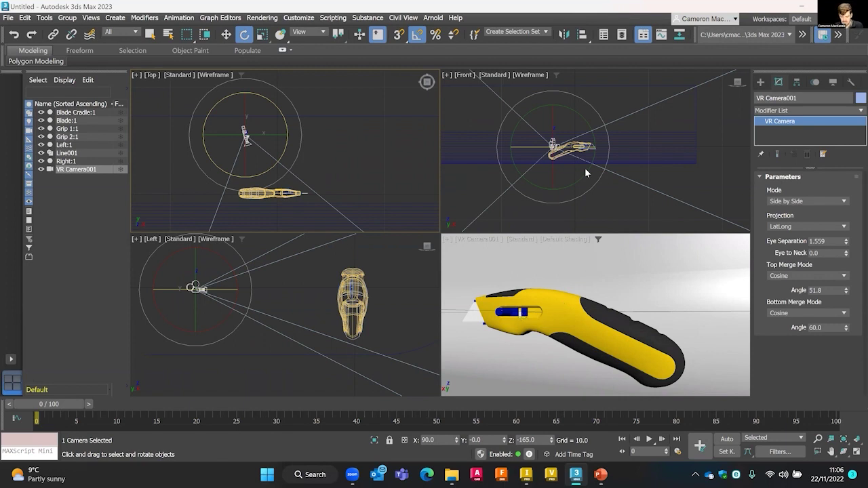
Choose Arnold Light from the Arnold light family in the Create panel.
click(761, 84)
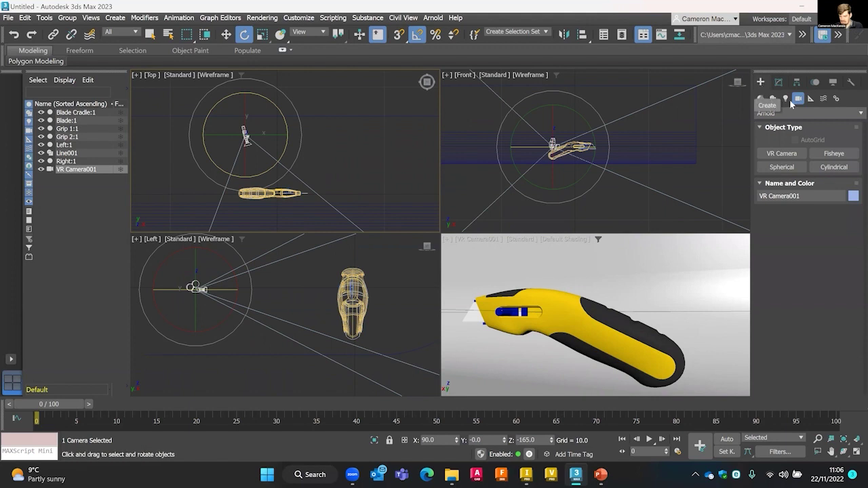
click(787, 99)
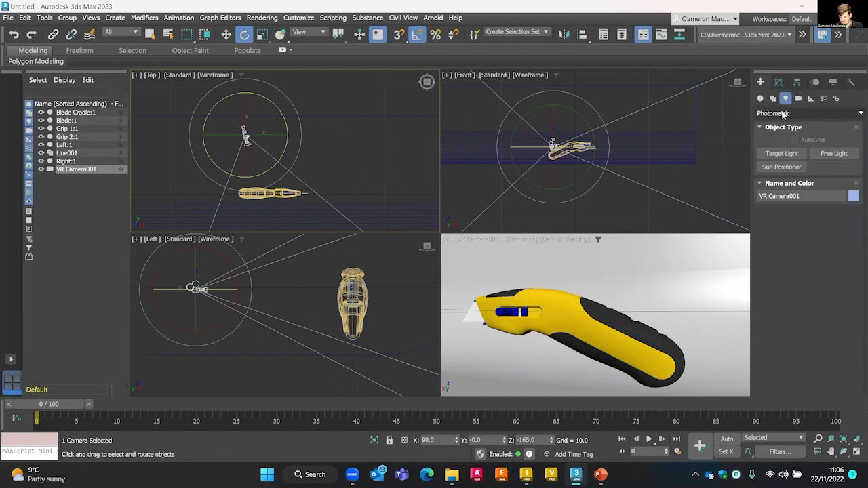
click(784, 114)
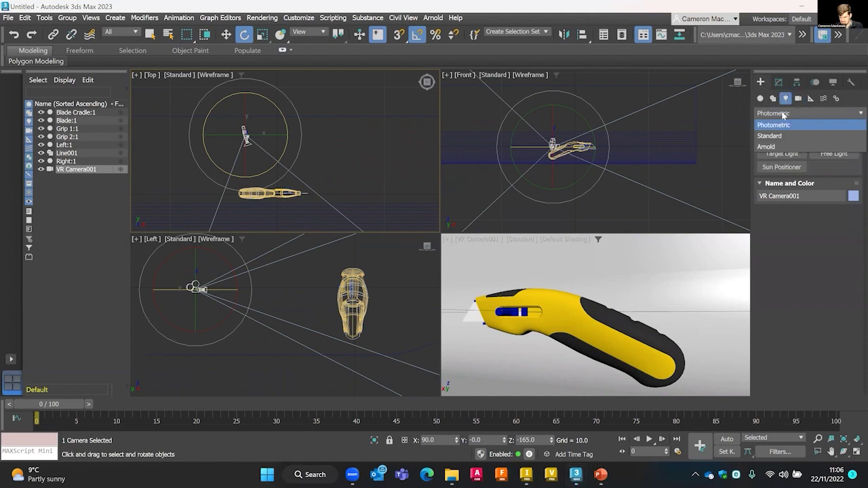
click(773, 146)
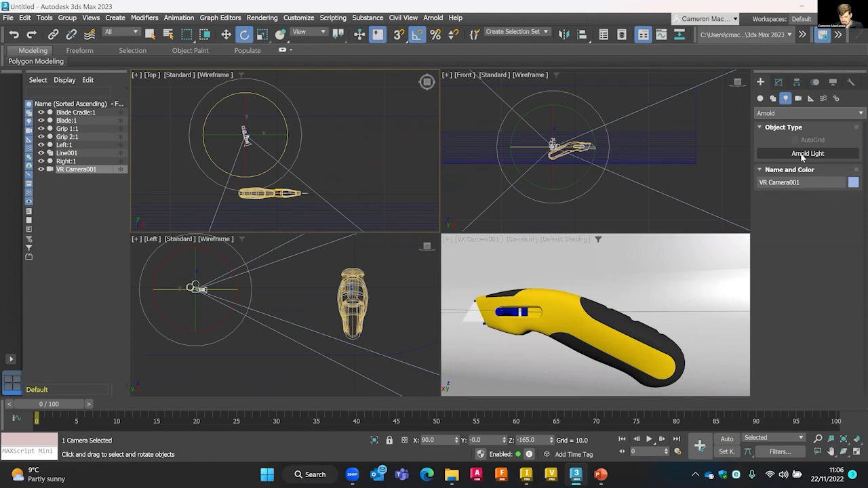
click(803, 154)
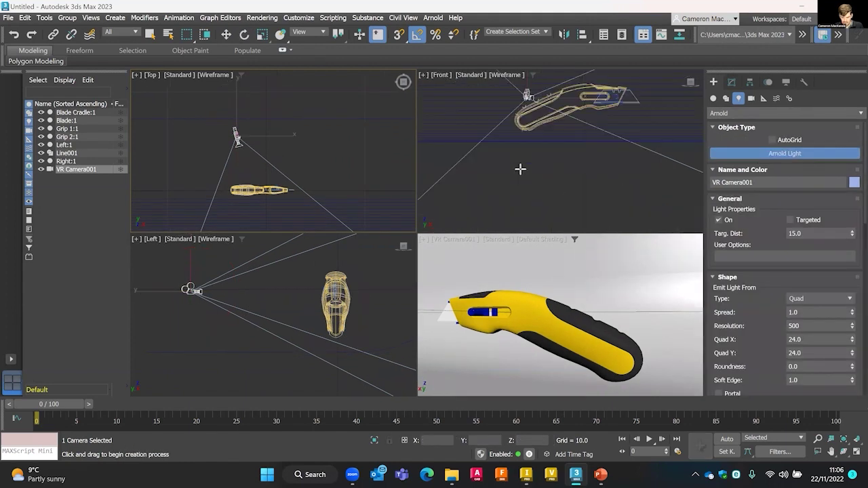
scroll(523, 164, down, 2)
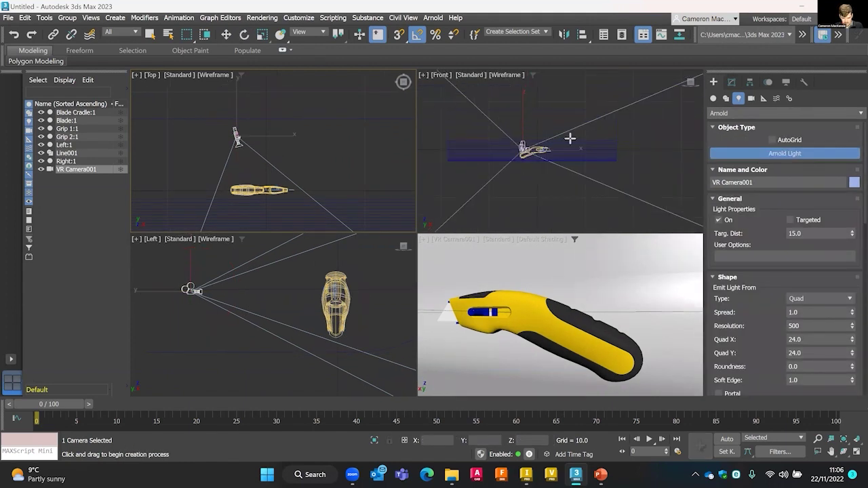
scroll(533, 135, up, 3)
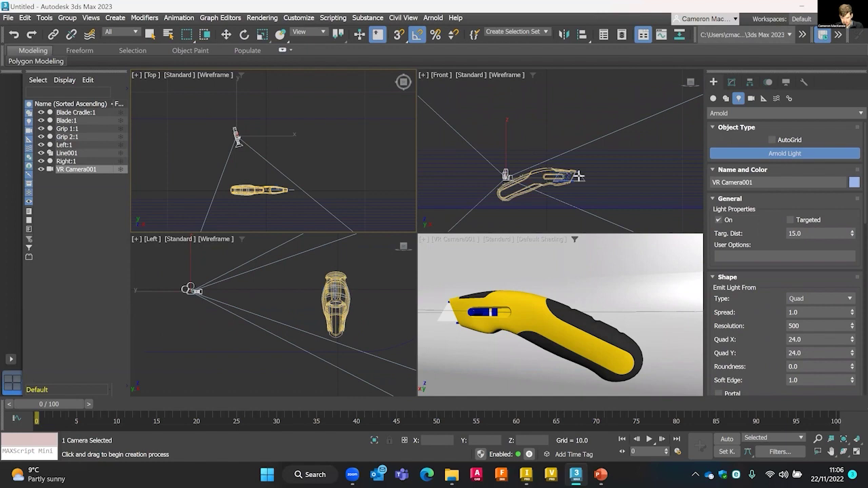
scroll(552, 135, down, 3)
scroll(551, 135, up, 2)
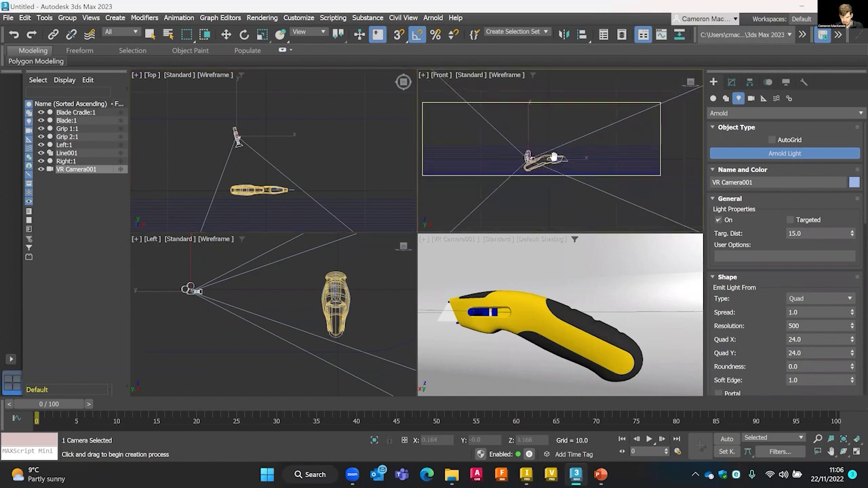
Draw a 24 by 24 targeted quad light, ArnoldLight001, above the knife in the Front view.
drag(550, 131, 550, 224)
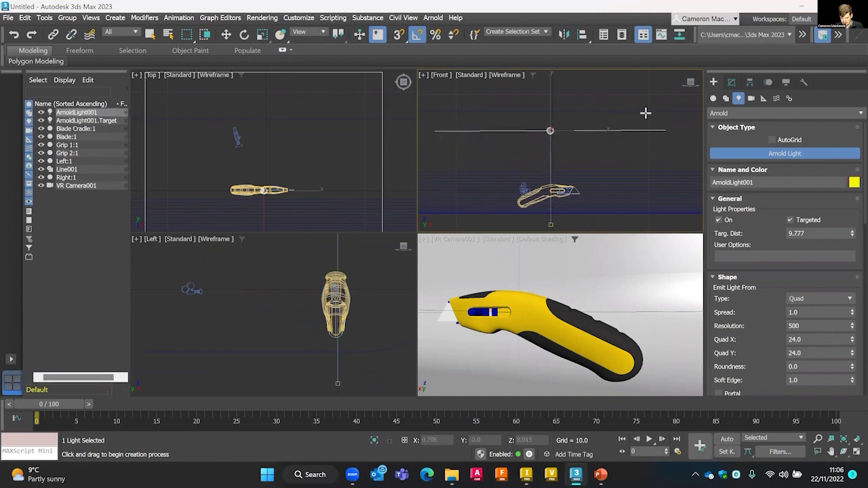
click(791, 221)
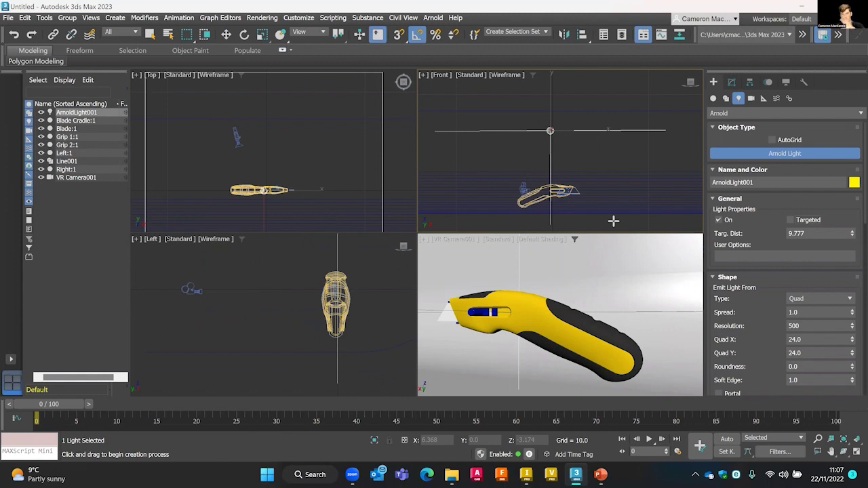
click(798, 221)
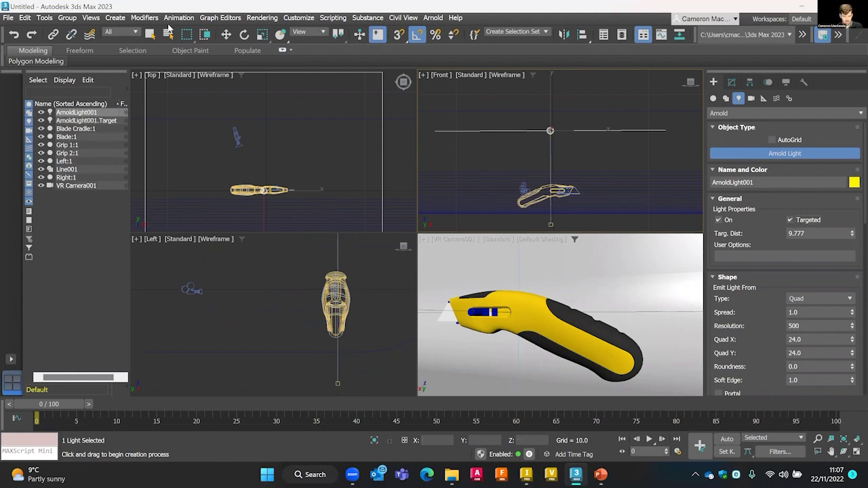
click(226, 35)
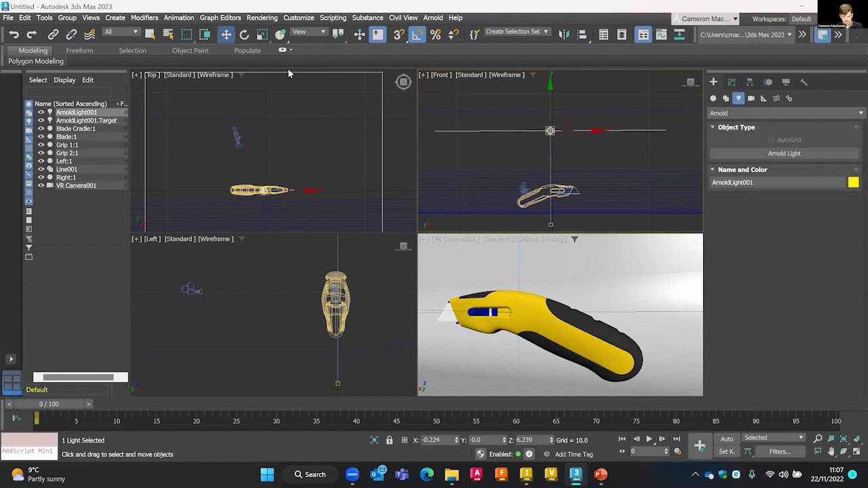
Raise ArnoldLight001's target to the knife and settle the light above it at Z 7.766.
click(551, 224)
drag(554, 224, 555, 191)
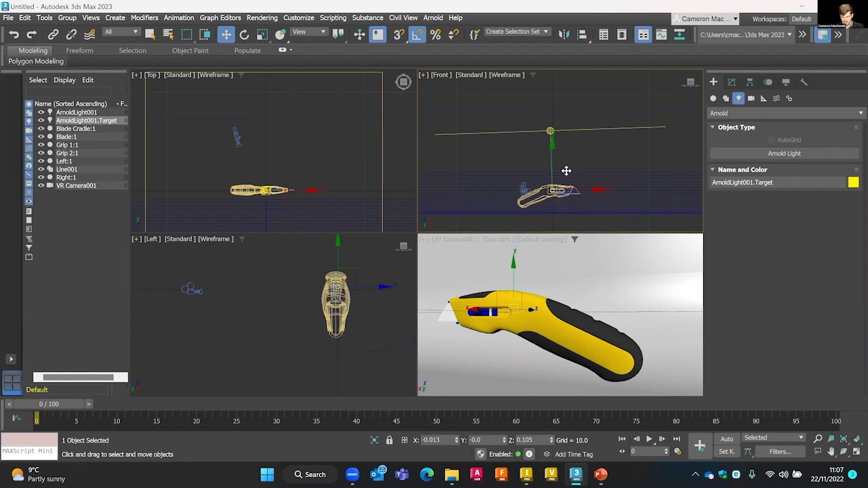
click(550, 131)
drag(551, 131, 552, 113)
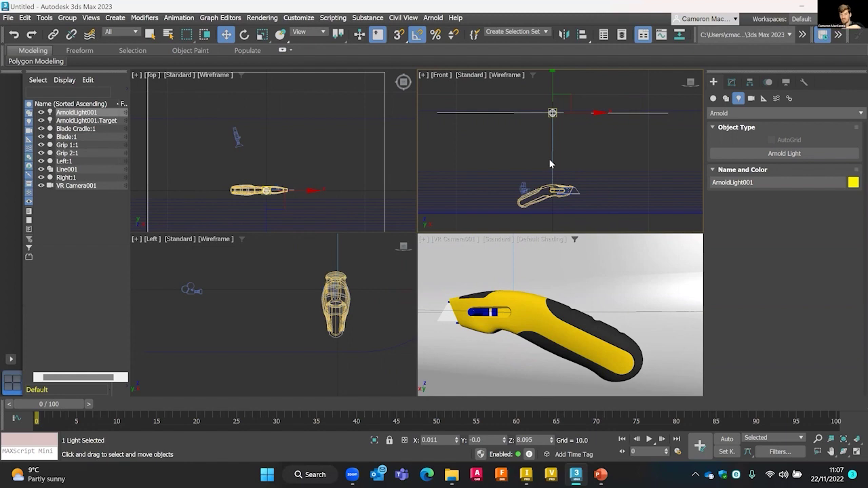
drag(556, 109, 556, 113)
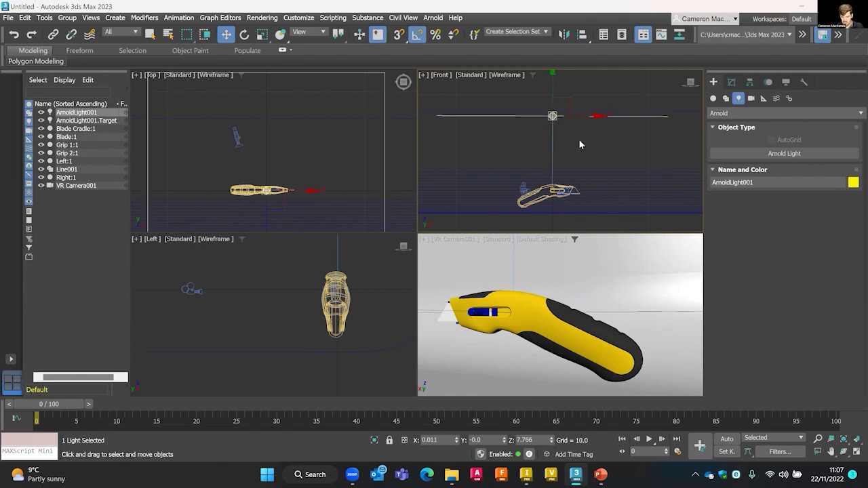
middle_drag(576, 139, 546, 131)
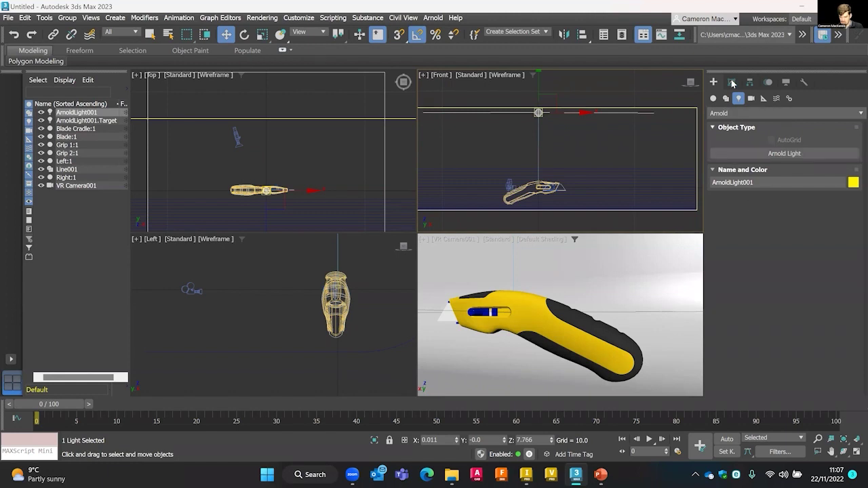
click(732, 82)
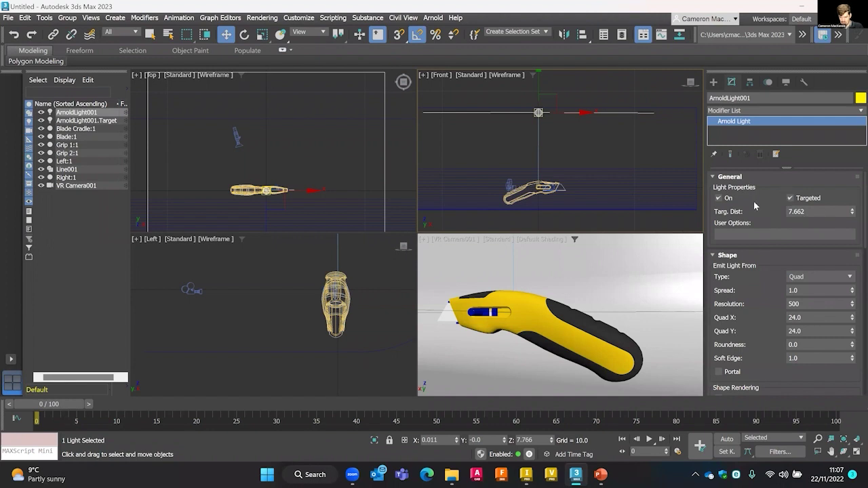
click(718, 198)
click(791, 199)
scroll(760, 278, down, 1)
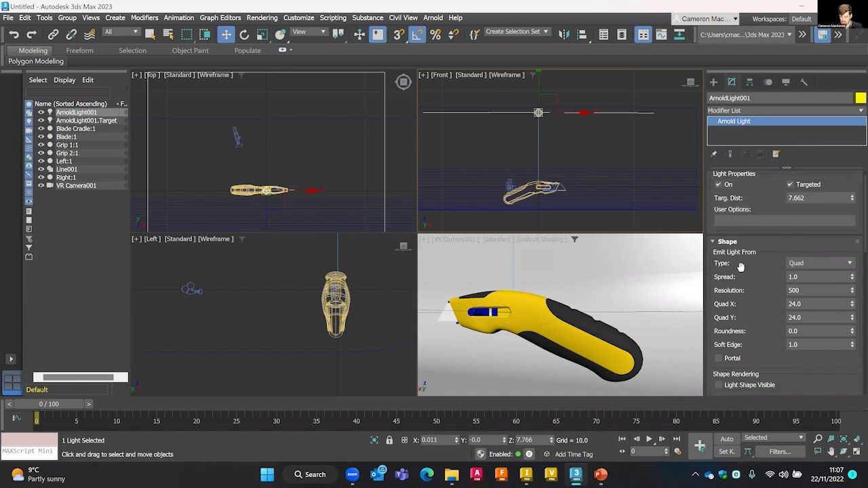
click(797, 265)
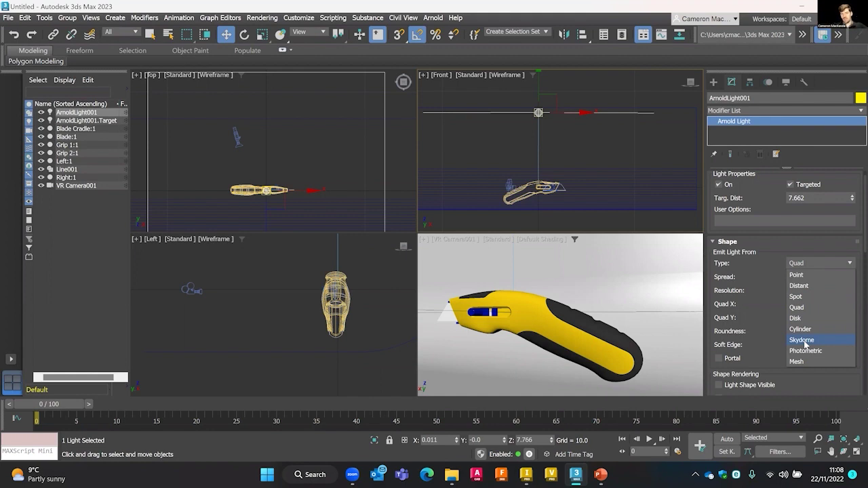
click(803, 308)
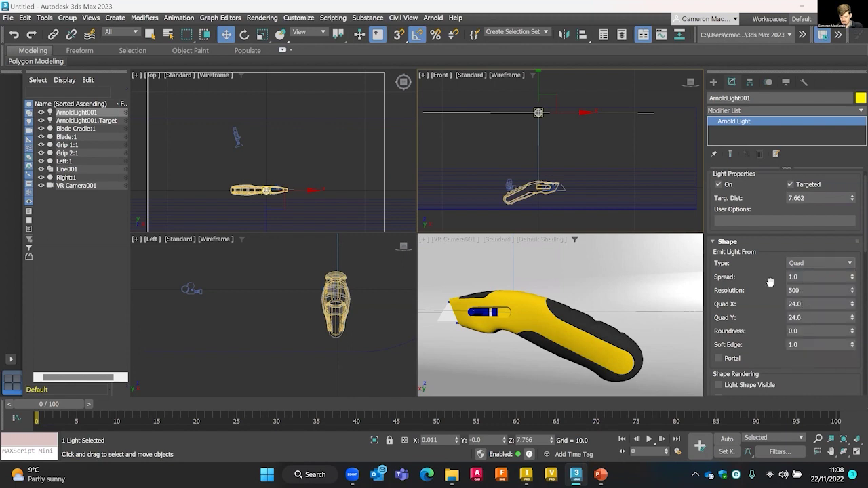
click(816, 277)
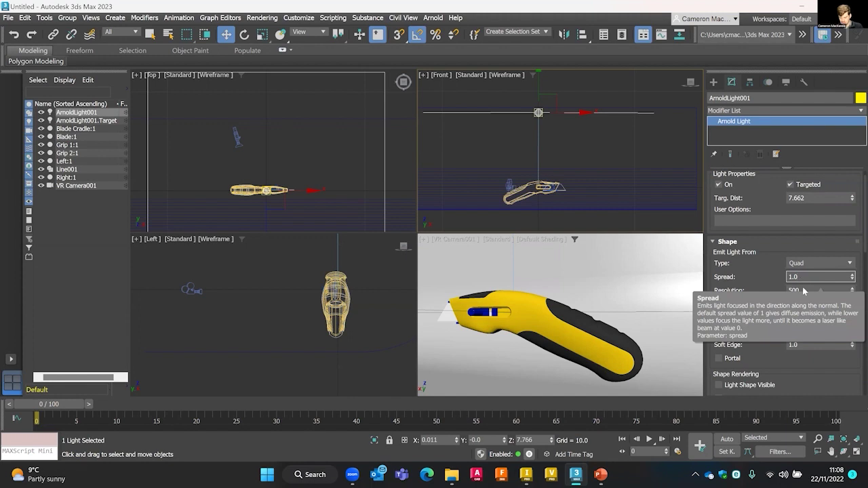
scroll(751, 319, down, 2)
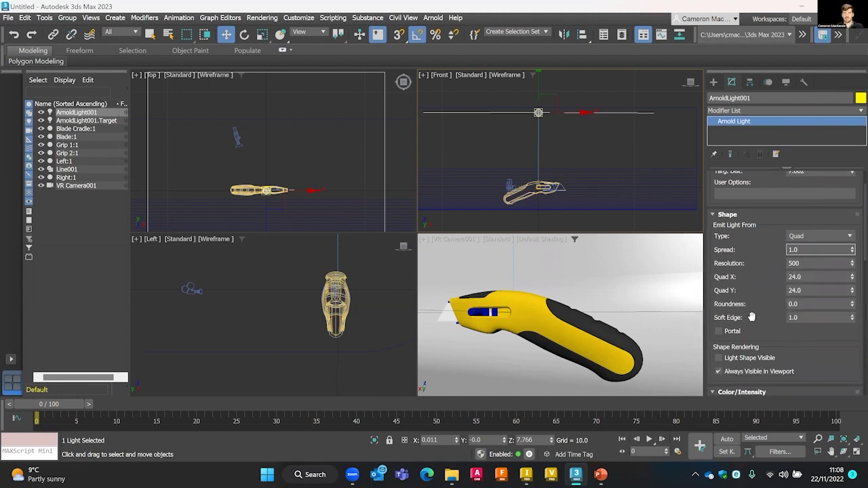
scroll(753, 314, up, 3)
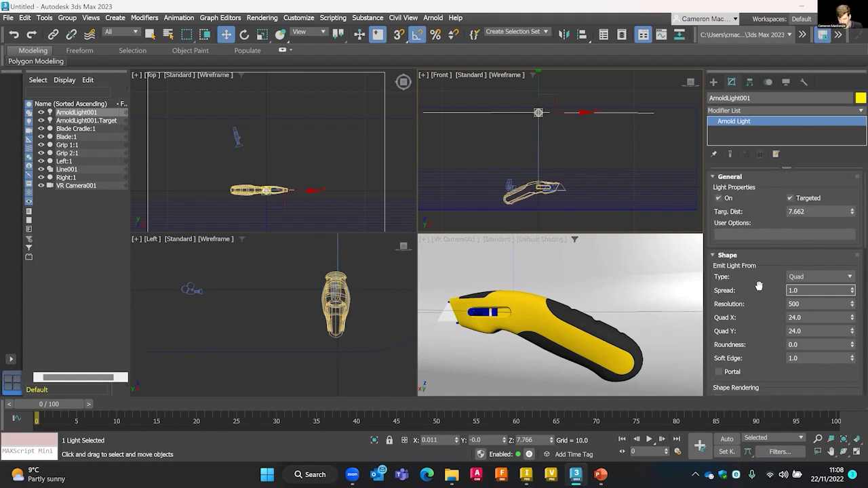
scroll(757, 277, down, 8)
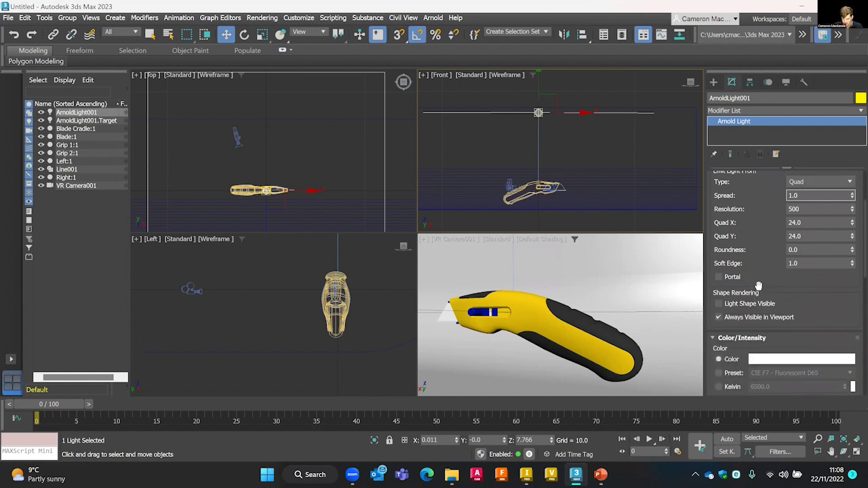
scroll(804, 332, down, 1)
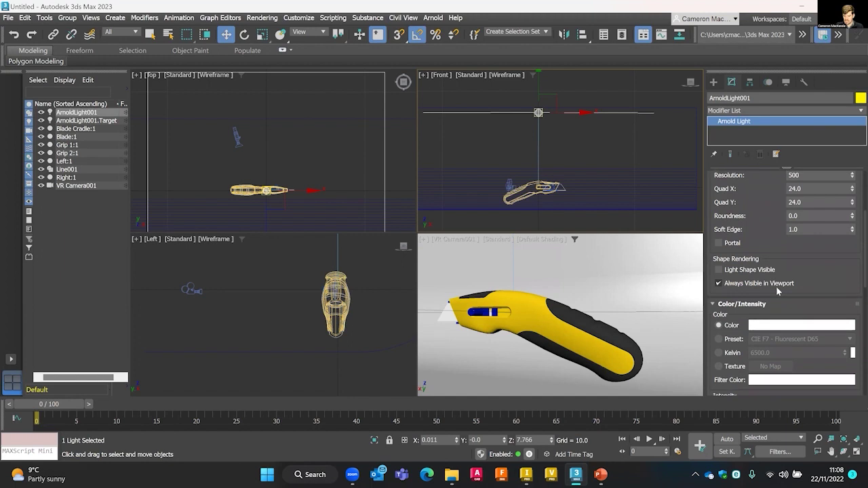
Switch ArnoldLight001's colour to the CIE F4 - Fluorescent Warm White preset.
click(720, 332)
click(790, 333)
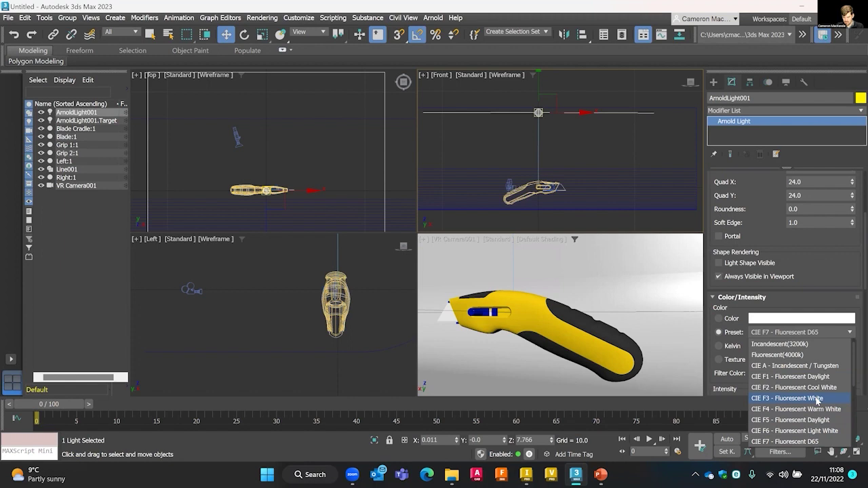
scroll(816, 403, down, 1)
scroll(816, 404, down, 4)
scroll(818, 400, up, 3)
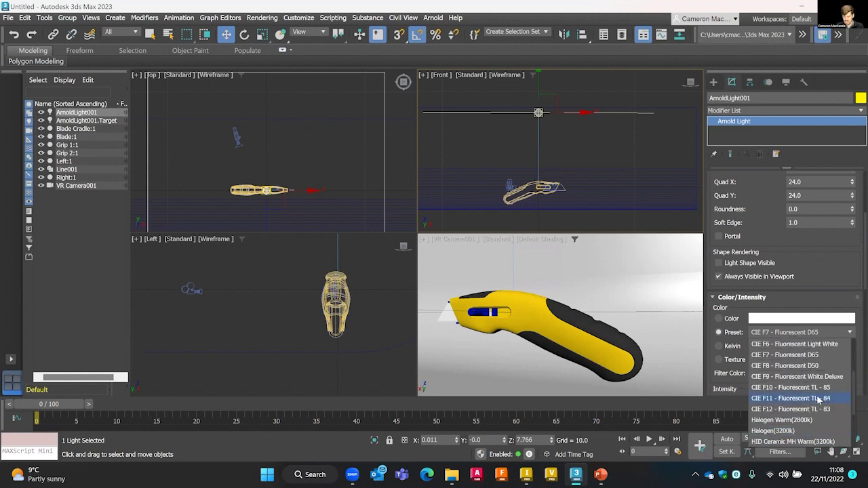
scroll(820, 387, up, 2)
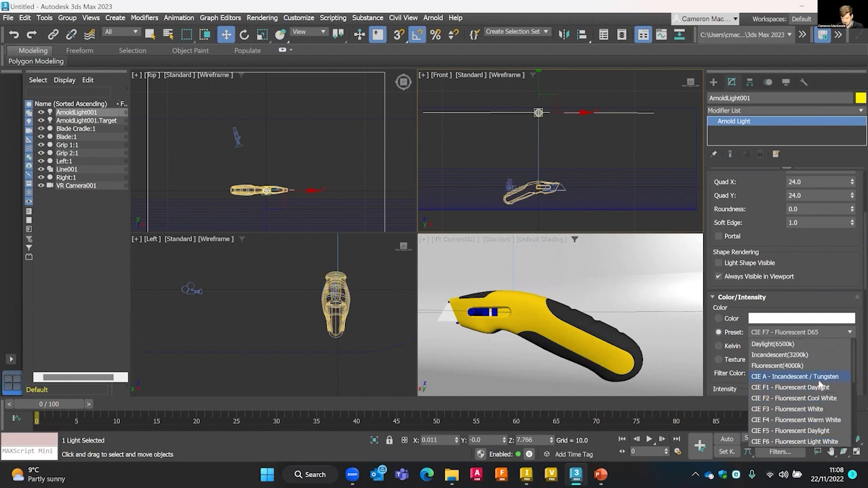
click(829, 420)
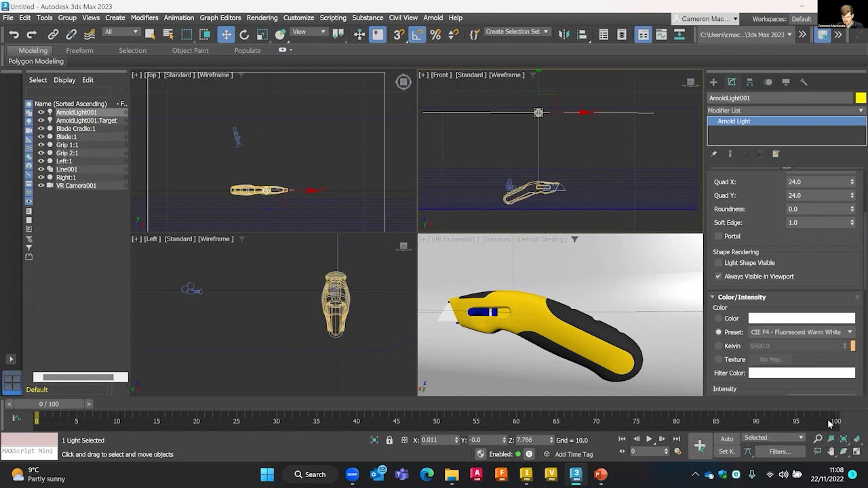
scroll(545, 163, down, 4)
scroll(559, 157, up, 2)
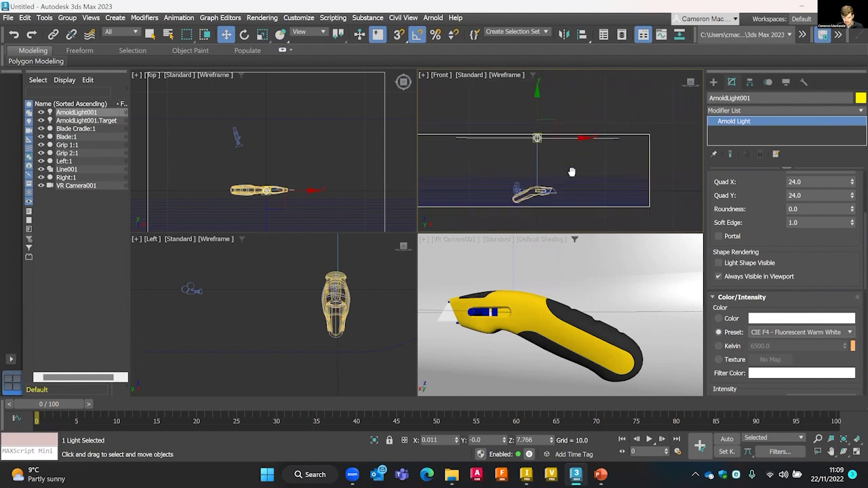
Drag ArnoldLight001 from overhead to the right of the knife at roughly knife height.
middle_drag(554, 178, 568, 164)
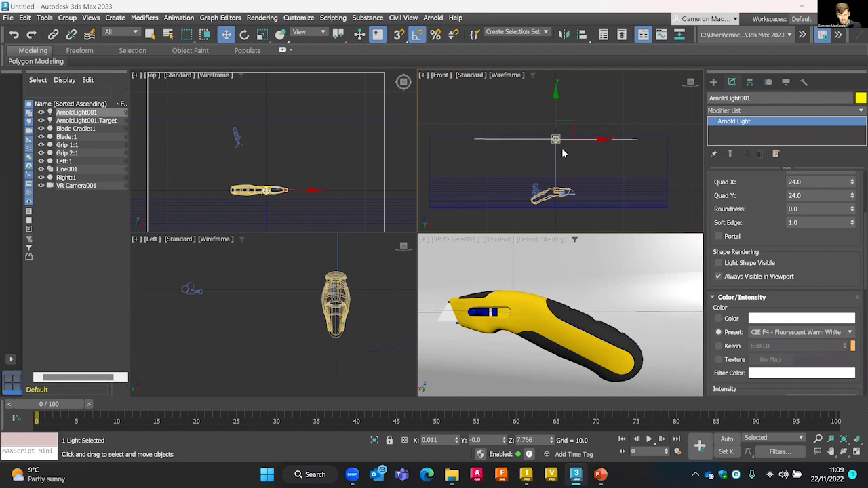
drag(556, 140, 634, 191)
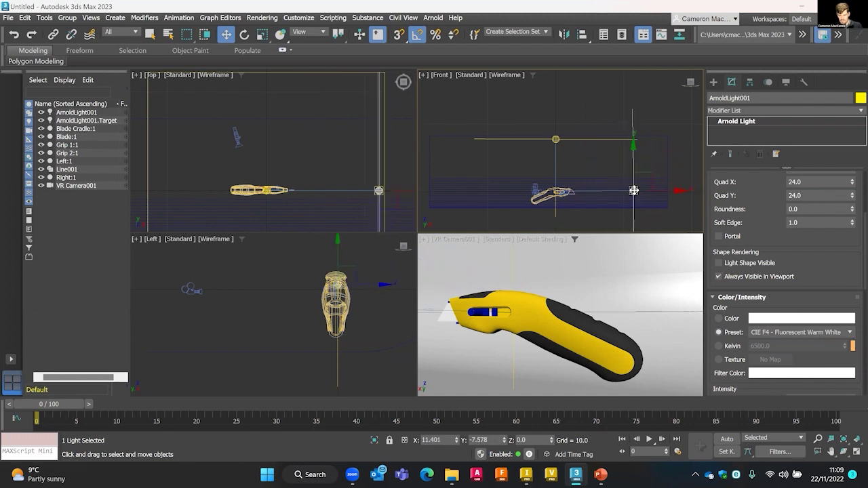
Shift-drag ArnoldLight001 to clone it as an Instance named ArnoldLight002.
shift+drag(633, 190, 633, 190)
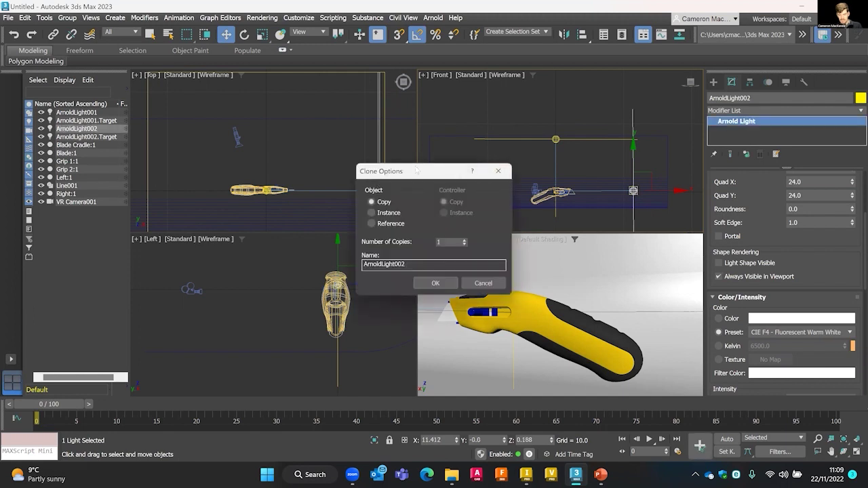
drag(416, 169, 650, 196)
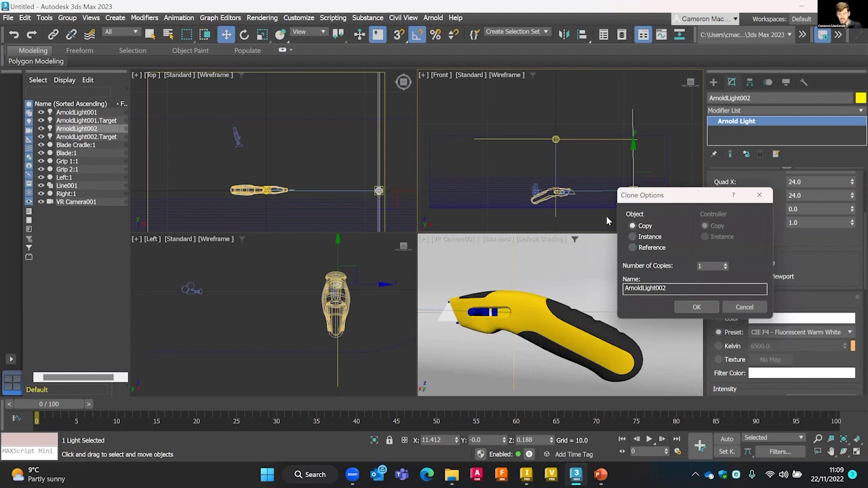
click(638, 238)
click(697, 308)
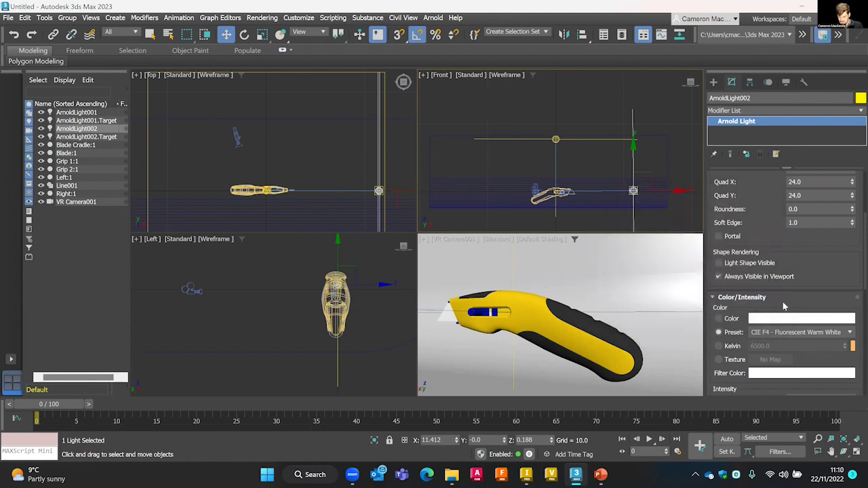
scroll(760, 238, up, 2)
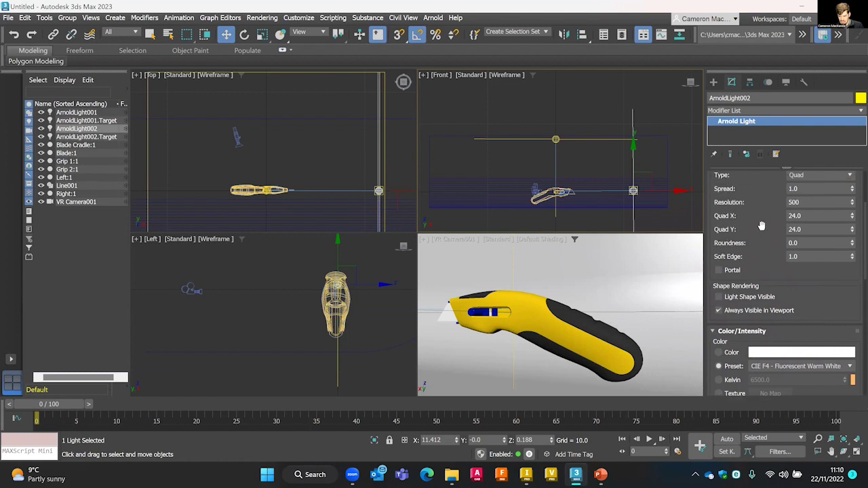
scroll(761, 226, up, 2)
click(809, 218)
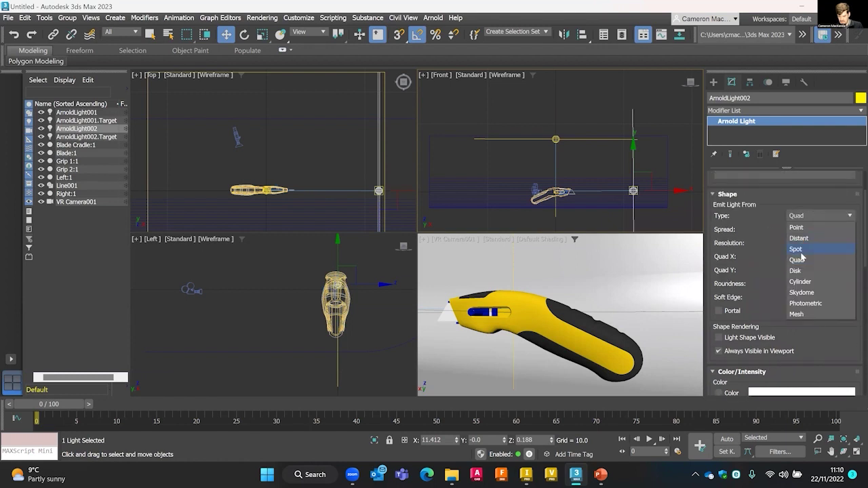
click(799, 250)
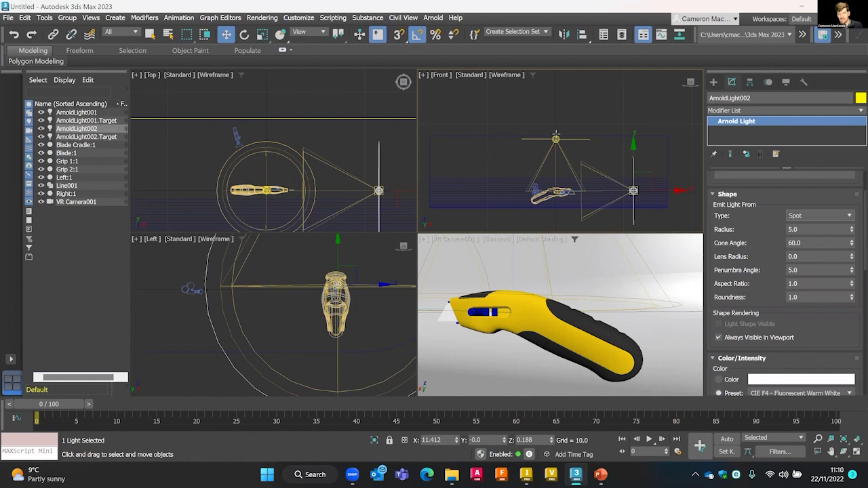
click(814, 217)
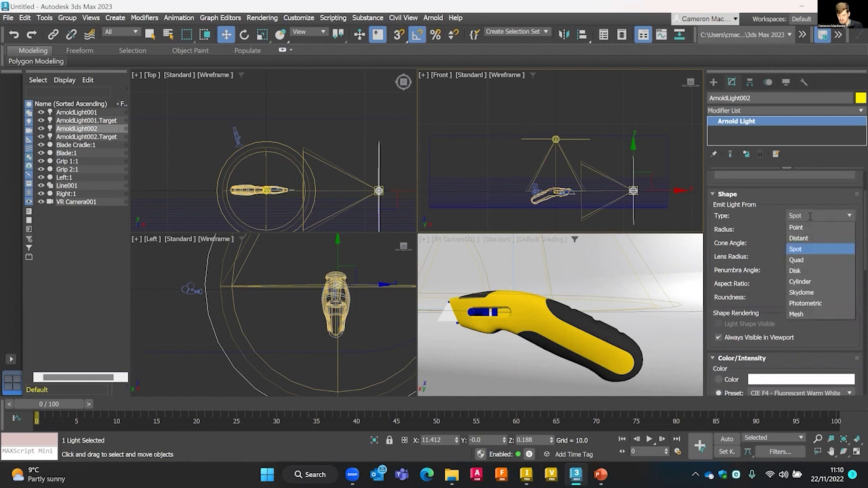
click(796, 261)
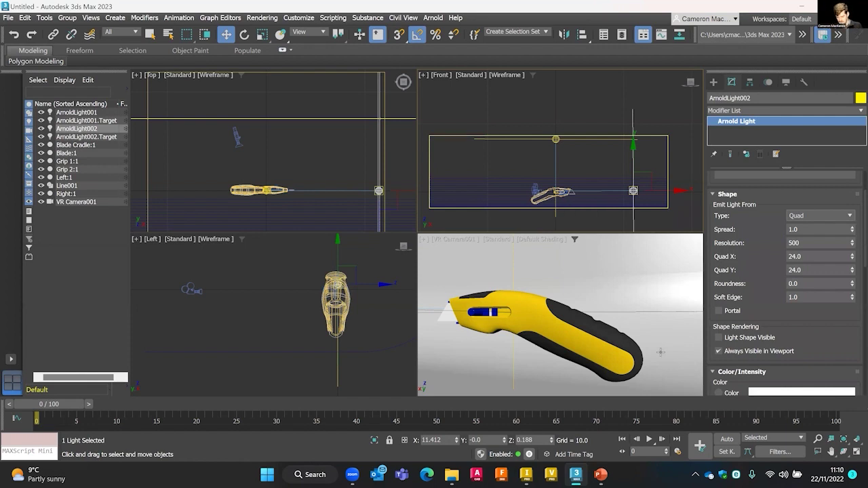
scroll(746, 267, up, 3)
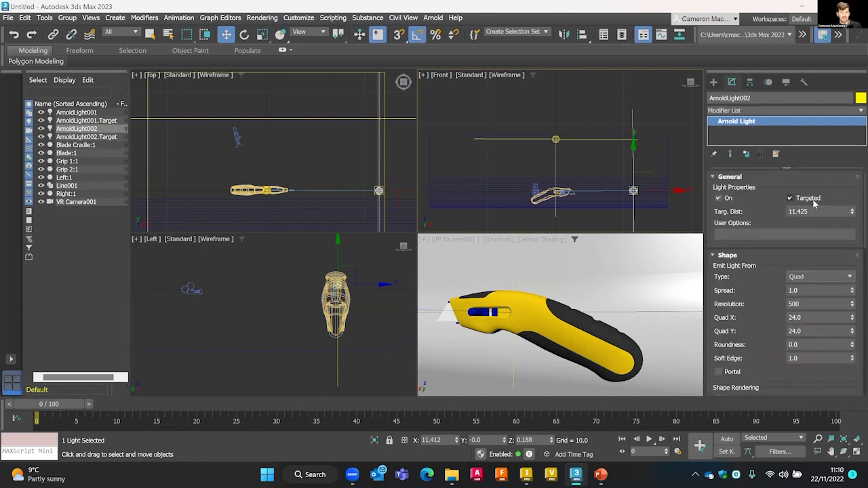
click(570, 110)
click(556, 139)
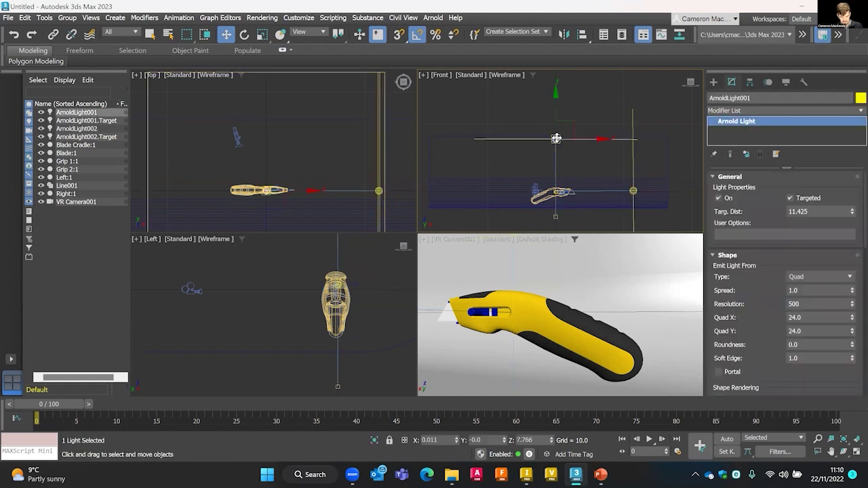
Create instanced ArnoldLight003 to the knife's left and roughly adjust its aim and height.
mouse_move(556, 139)
mouse_down()
mouse_move(520, 141)
mouse_move(495, 155)
mouse_move(475, 193)
mouse_up()
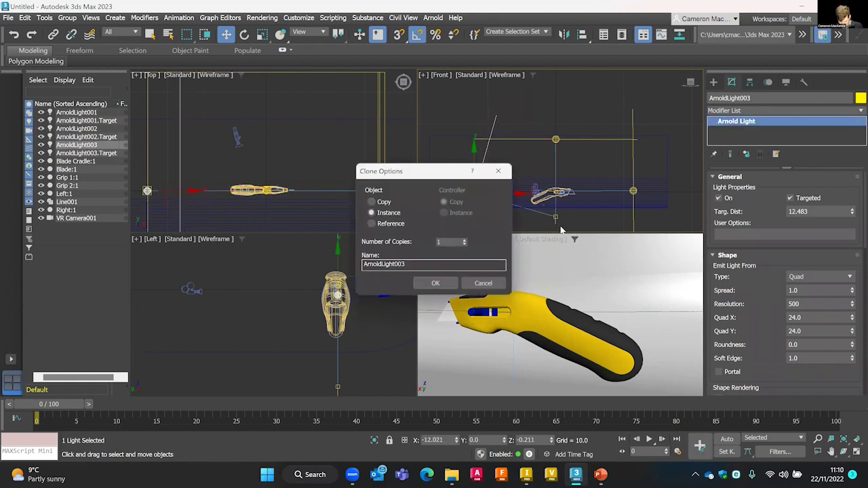
click(434, 284)
drag(556, 219, 556, 194)
drag(473, 178, 475, 169)
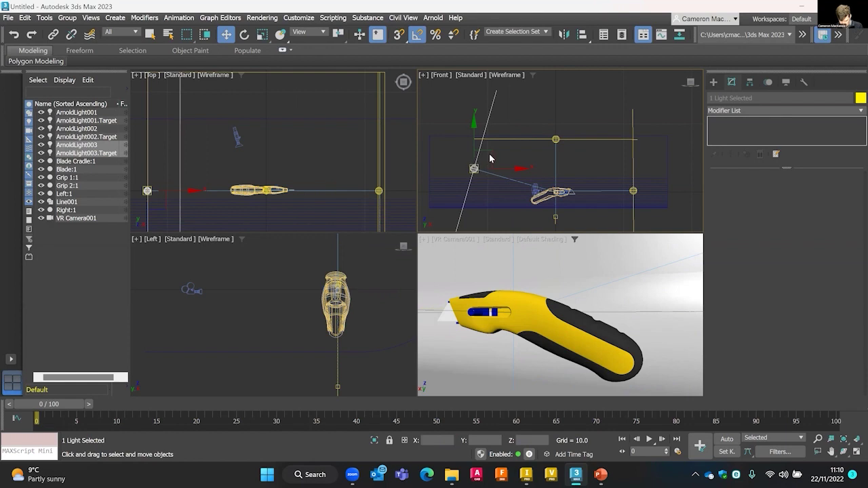
drag(494, 155, 490, 177)
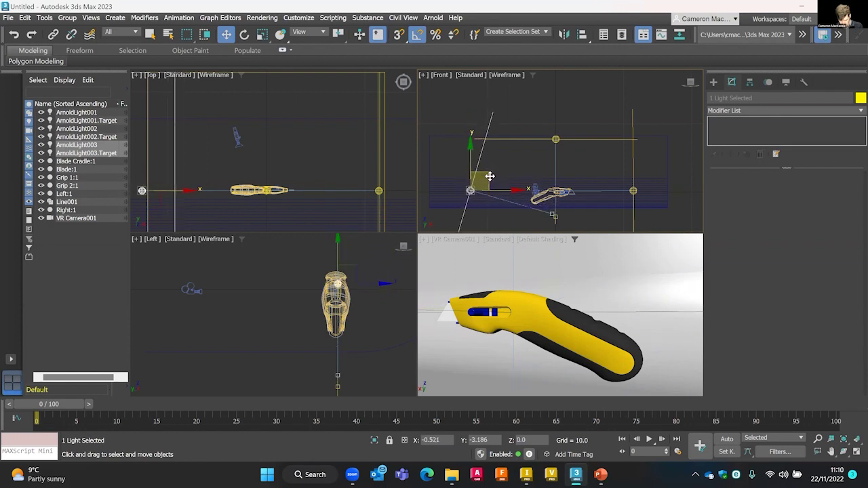
Select the ArnoldLight003 light itself and raise it higher in the Front viewport.
click(553, 215)
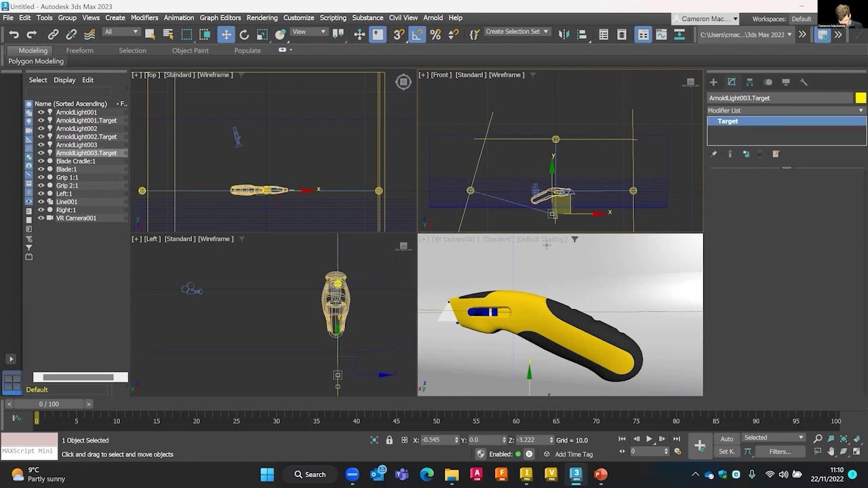
click(565, 206)
click(552, 214)
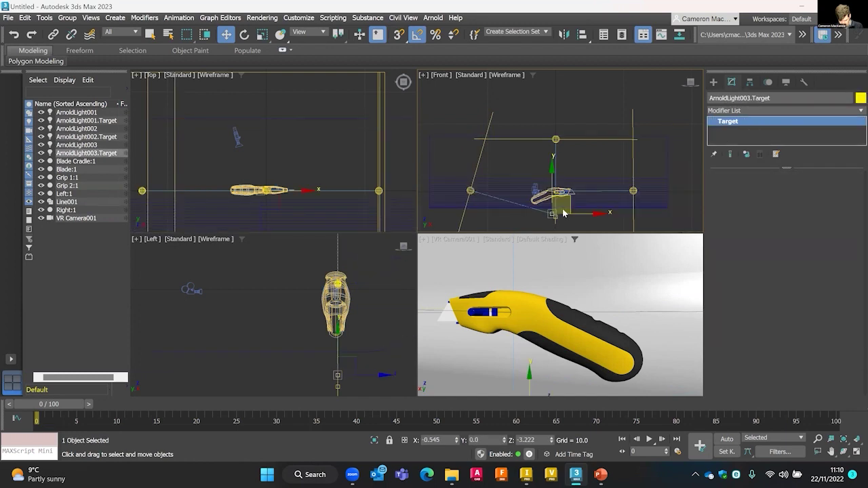
click(565, 202)
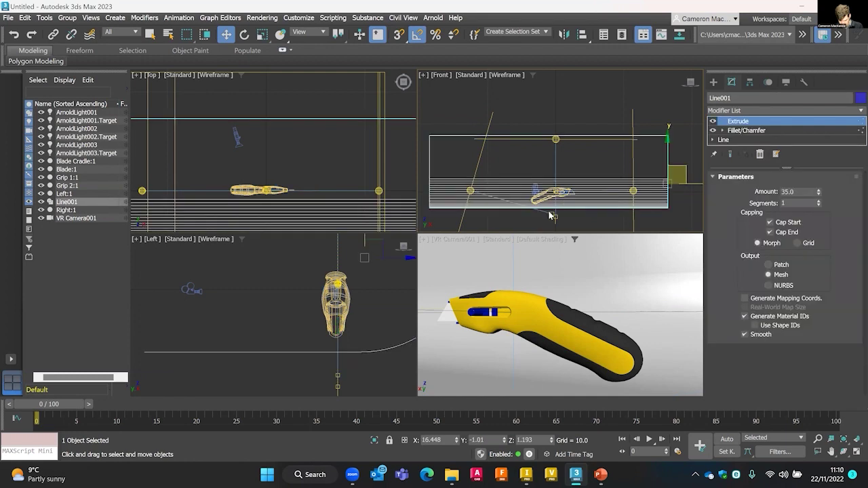
click(553, 215)
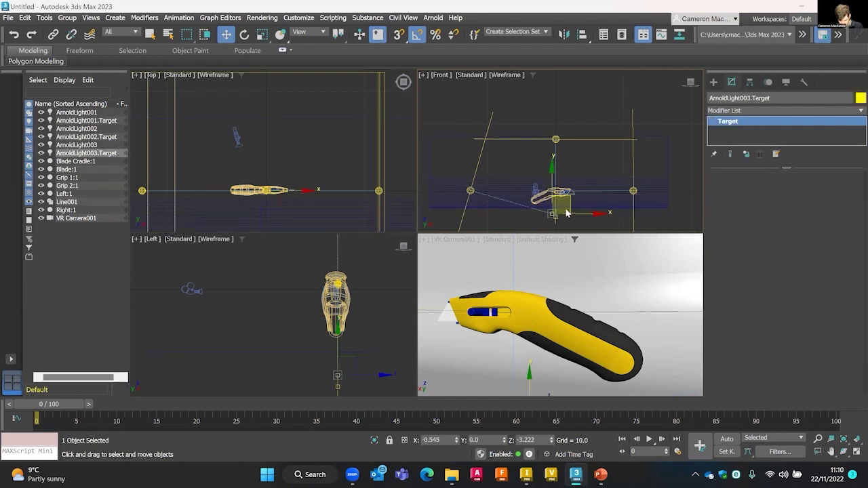
click(555, 213)
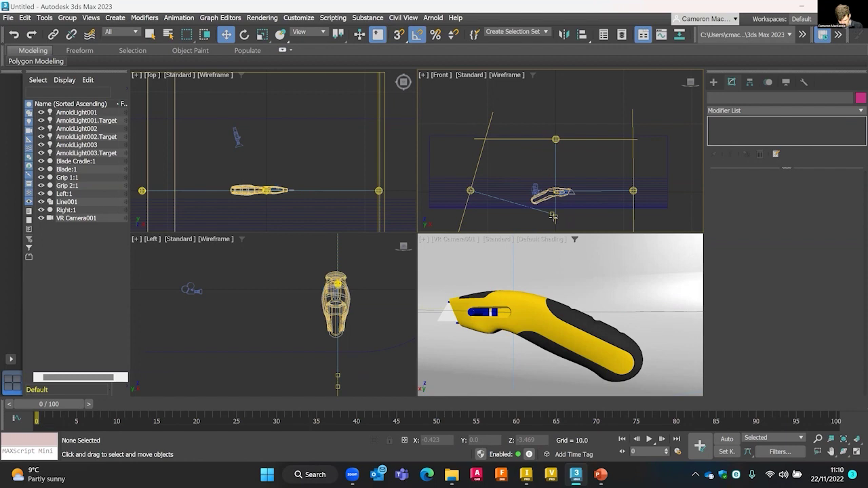
click(508, 180)
drag(472, 146, 475, 129)
scroll(476, 129, down, 2)
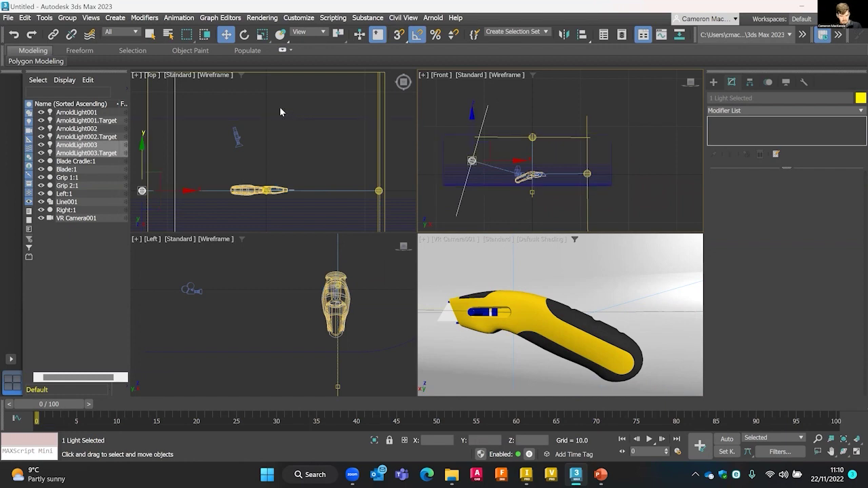
Rotate ArnoldLight003 20° about Z, then move it slightly down toward the knife.
click(247, 40)
click(247, 39)
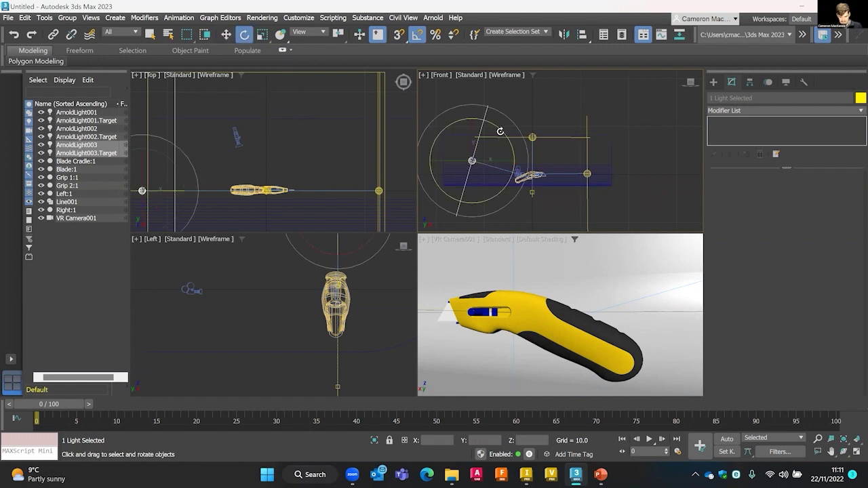
drag(500, 130, 498, 127)
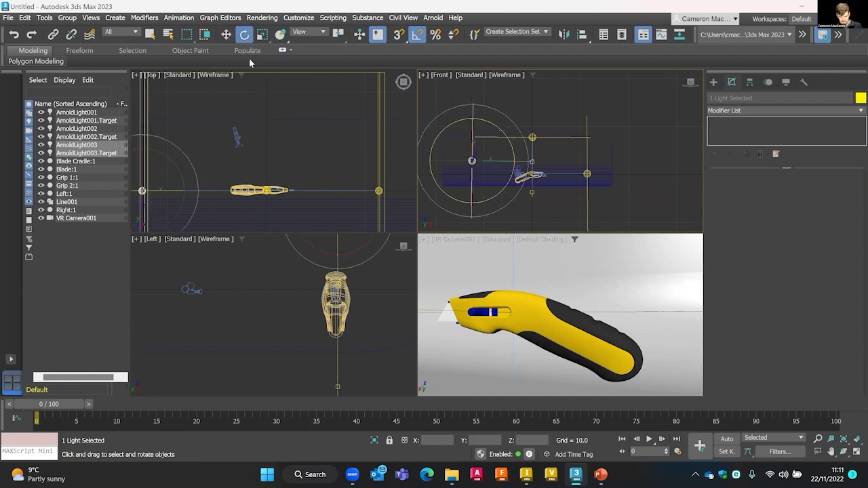
click(226, 34)
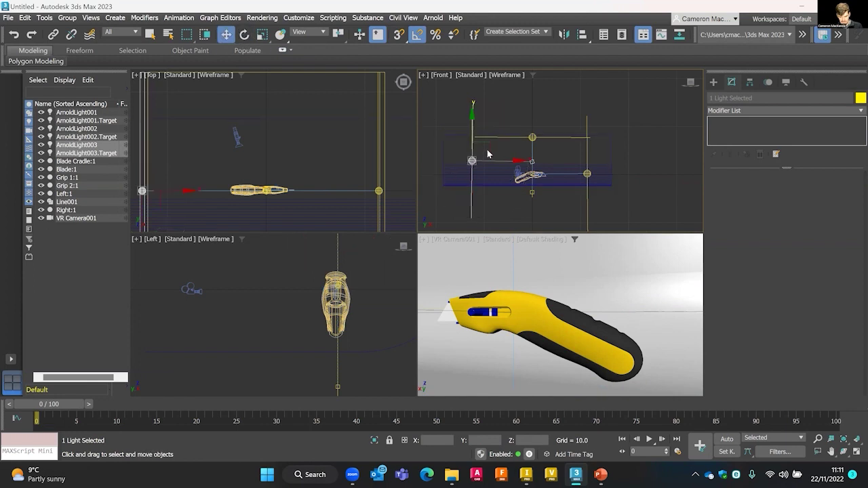
drag(490, 154, 489, 167)
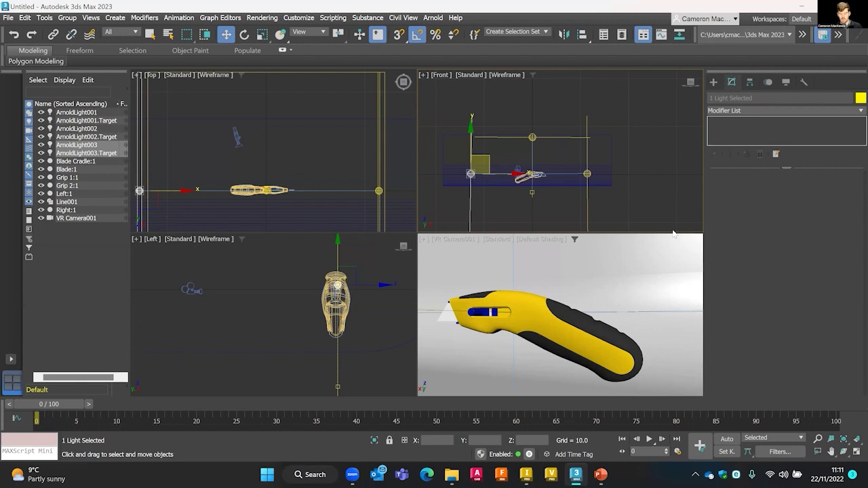
click(662, 140)
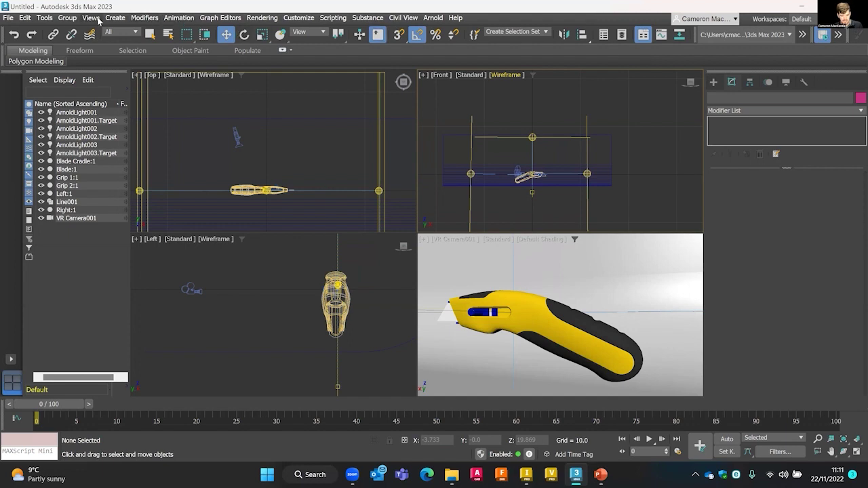
Open Render Setup and set the Target to ActiveShade Mode.
click(260, 19)
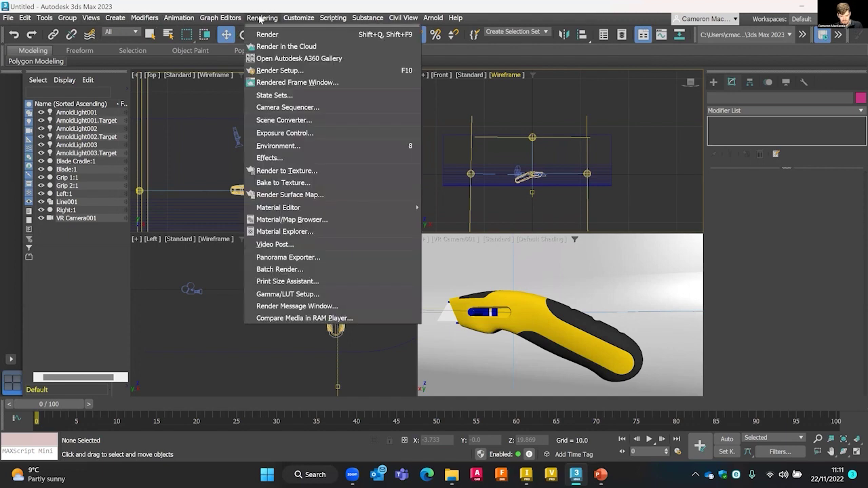
click(277, 70)
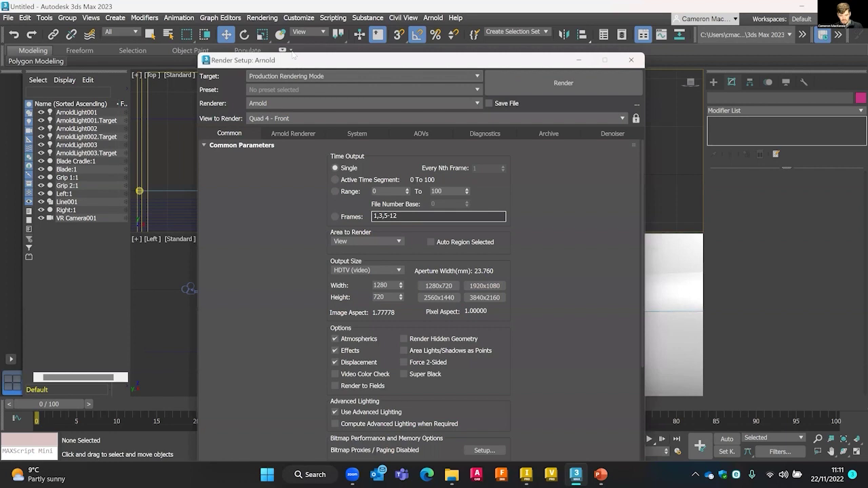
drag(293, 54, 266, 37)
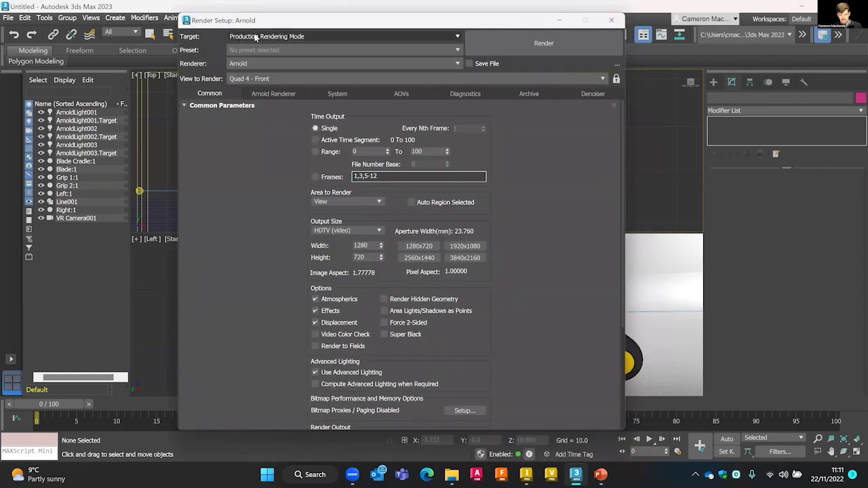
click(296, 38)
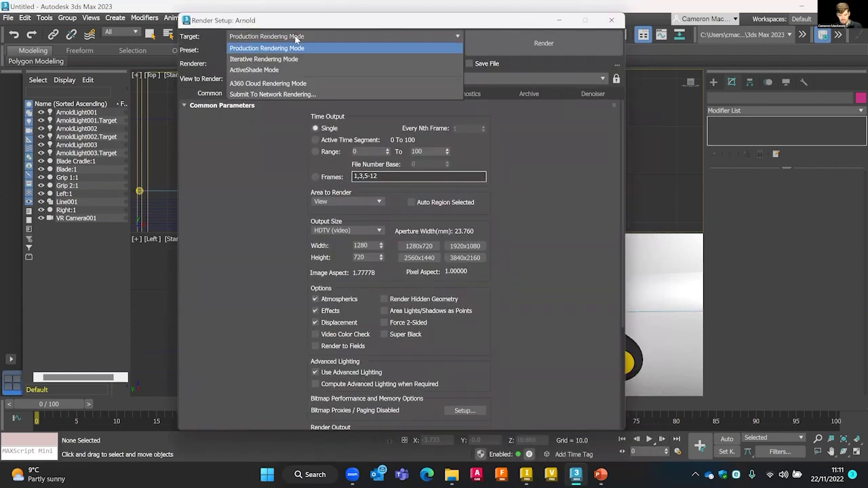
click(296, 38)
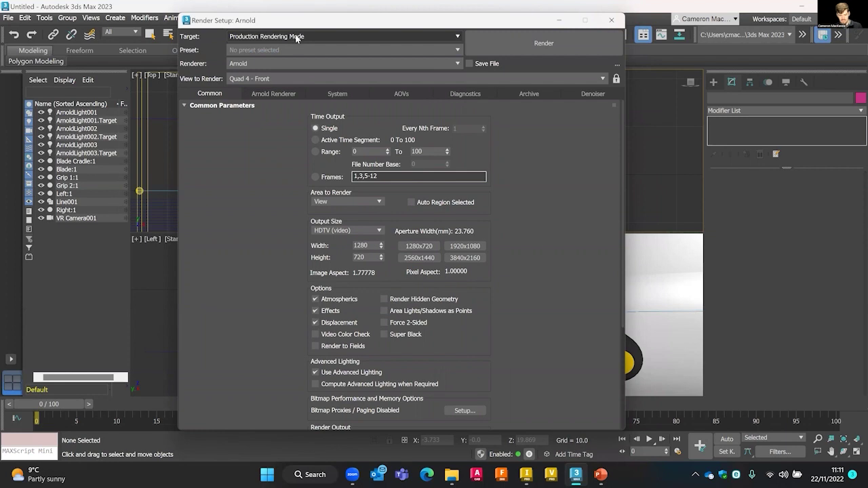
click(296, 38)
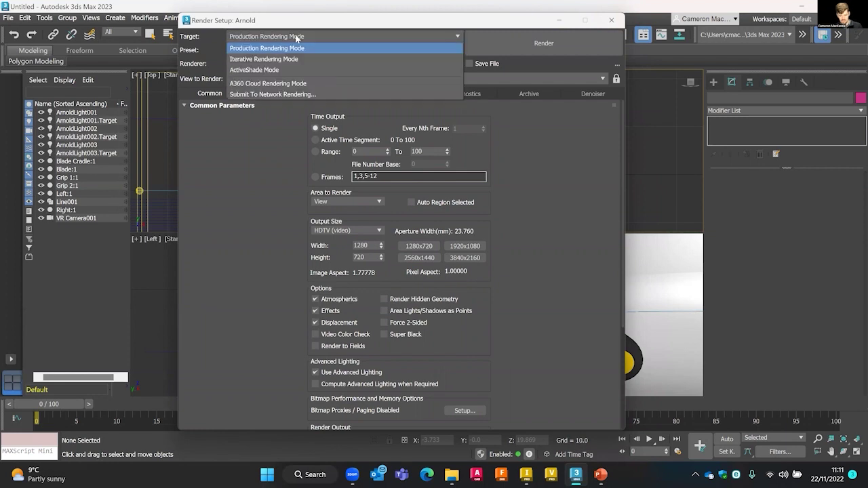
click(270, 71)
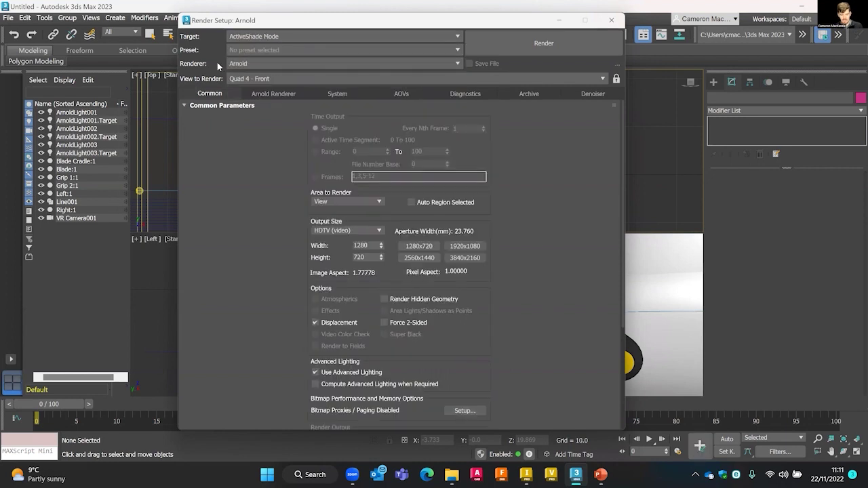
Keep Arnold as the renderer and set View to Render to Quad 4 - VR Camera001.
click(256, 61)
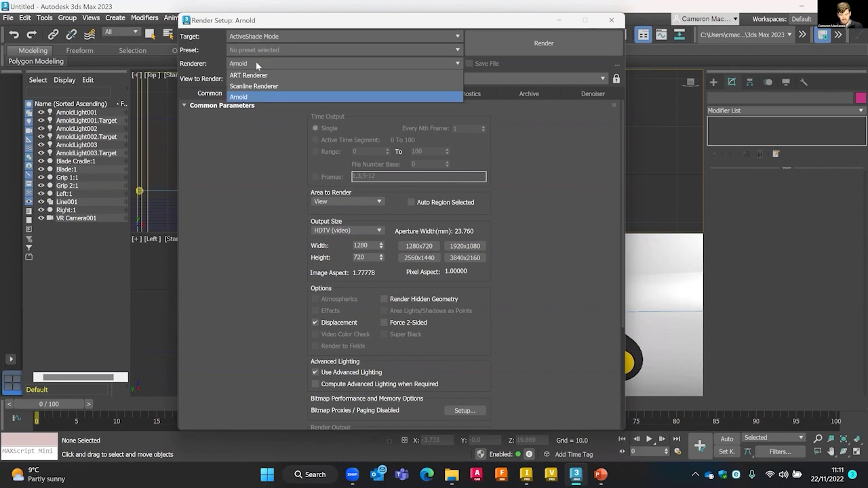
click(238, 97)
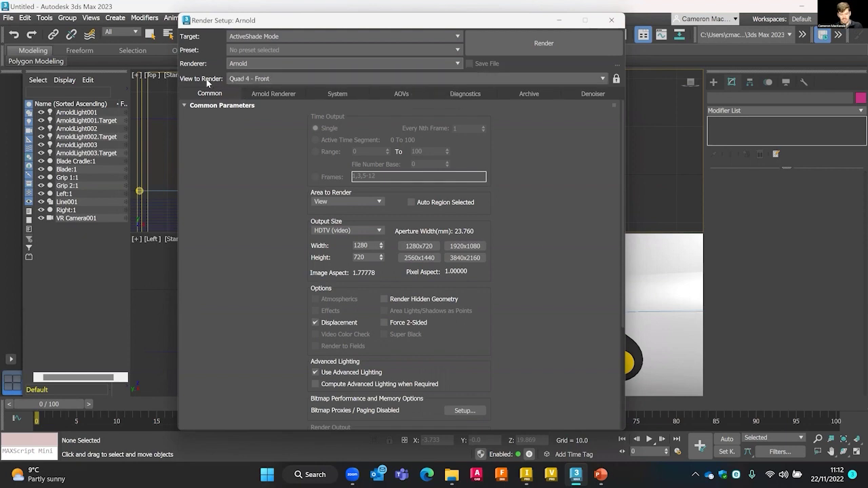
click(250, 80)
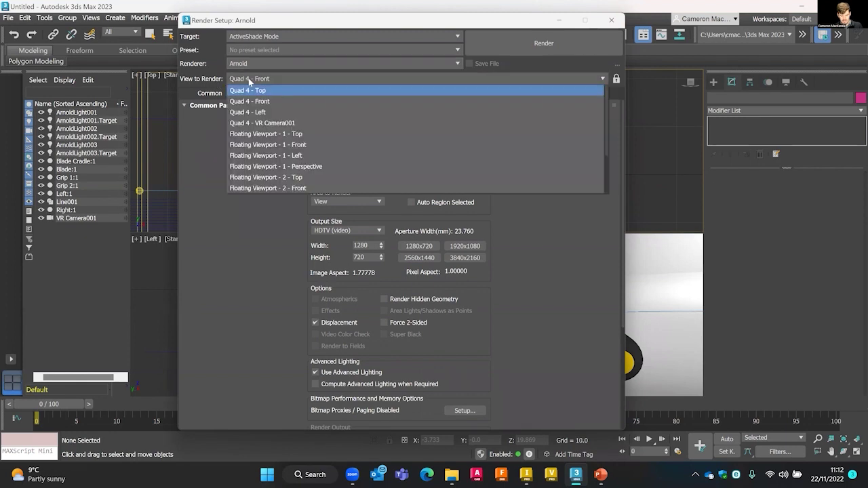
click(275, 122)
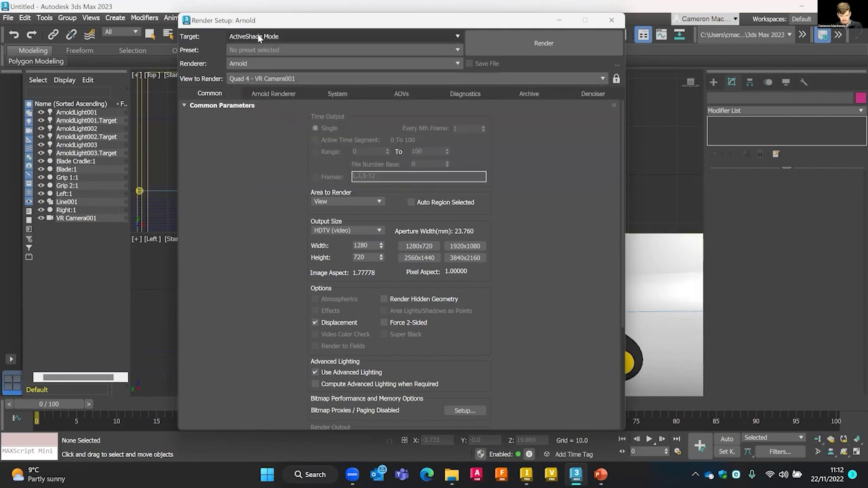
click(260, 36)
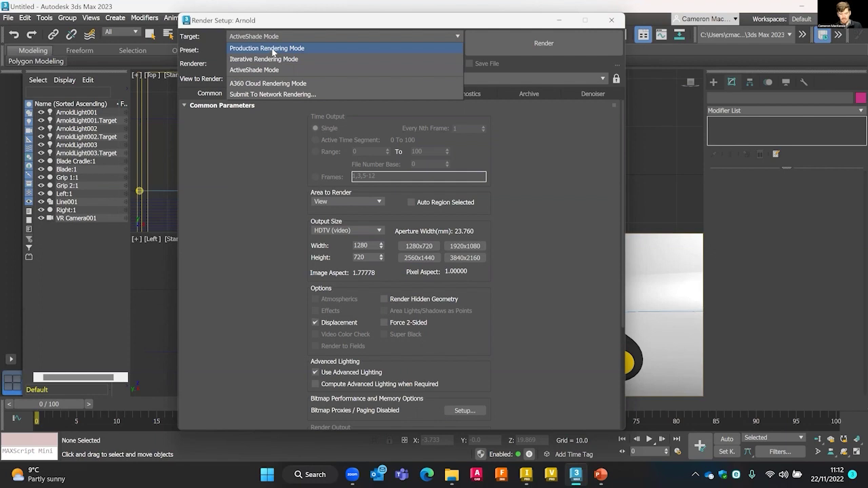
Switch the Target to Production Rendering Mode and keep HDTV (video) 1280×720 output size.
click(272, 48)
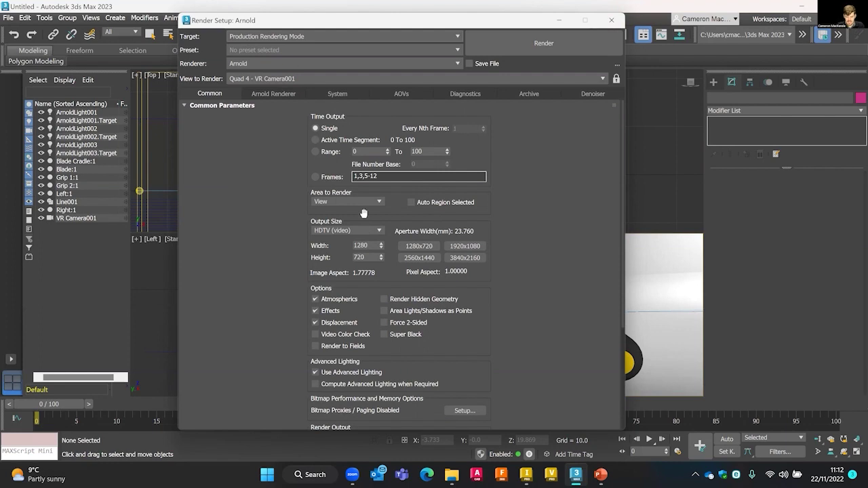
click(374, 232)
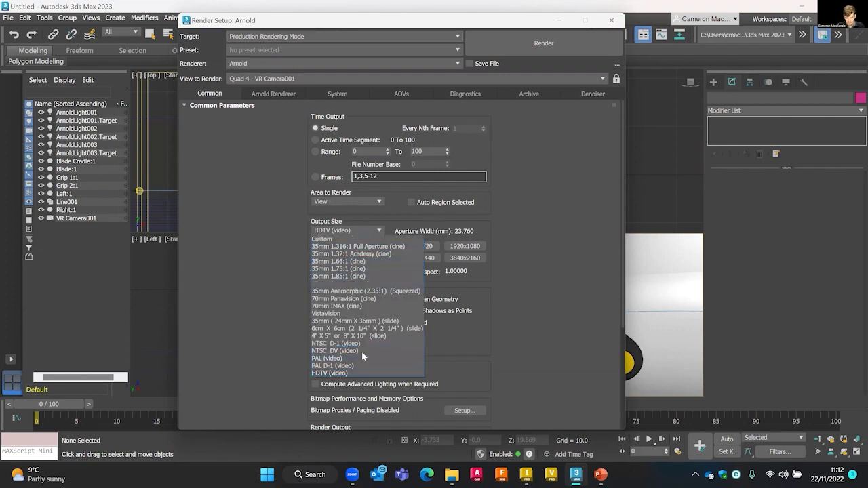
click(346, 374)
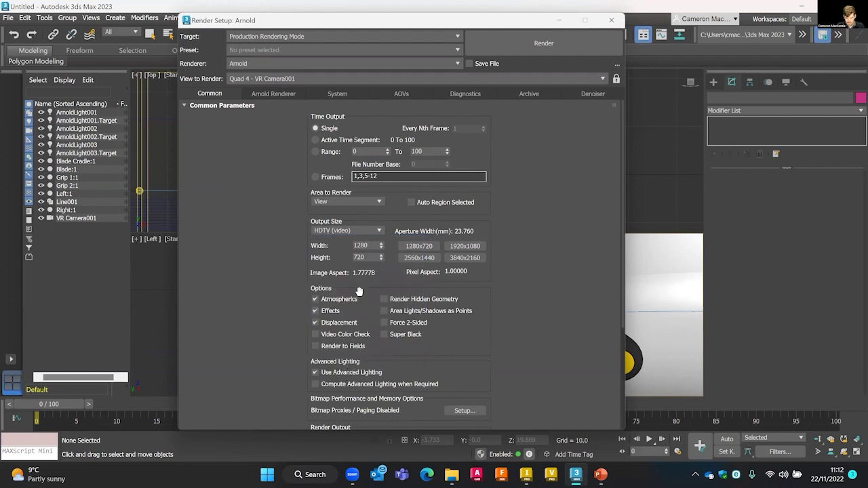
click(378, 231)
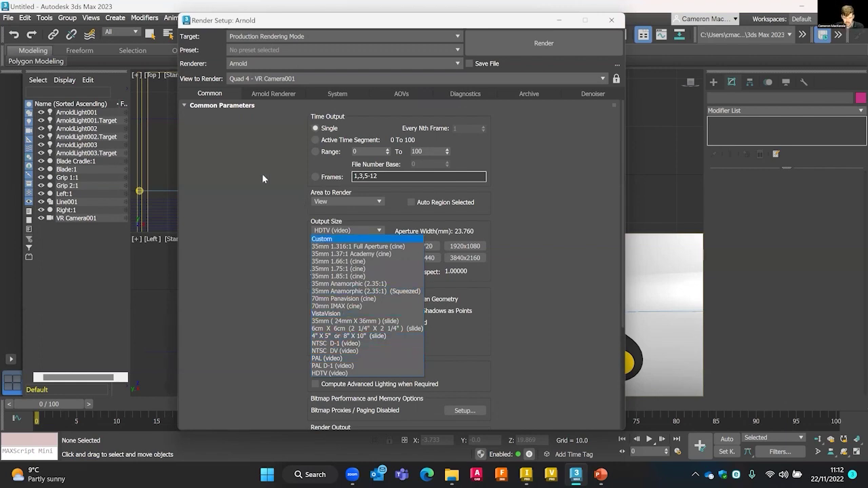
click(245, 197)
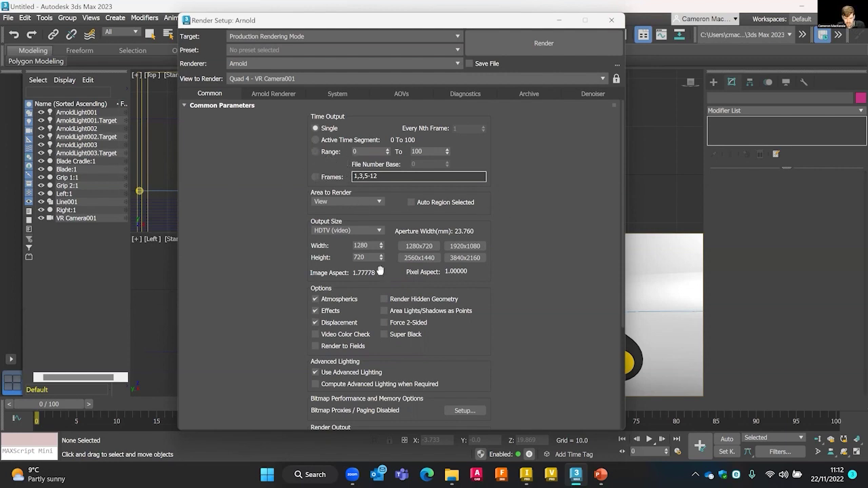
scroll(434, 286, down, 1)
scroll(486, 311, down, 4)
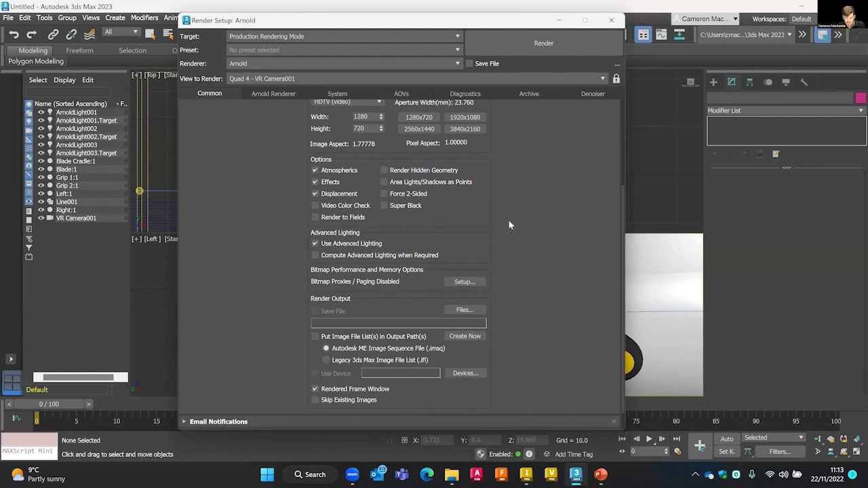
drag(511, 219, 514, 266)
scroll(514, 261, up, 3)
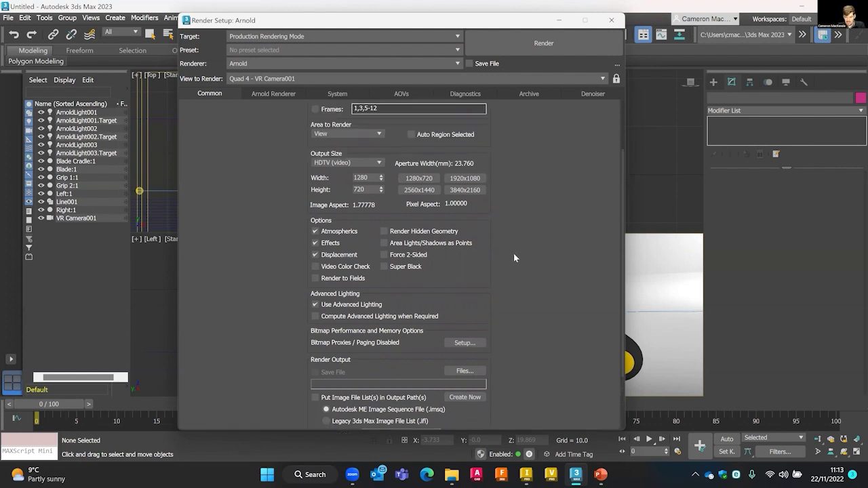
Render two test frames, keeping Quad 4 - VR Camera001 as the view to render.
click(543, 46)
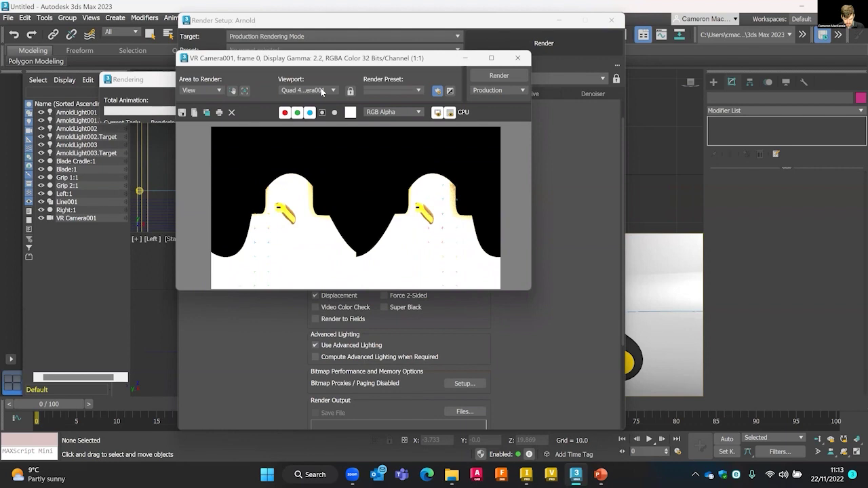
click(518, 58)
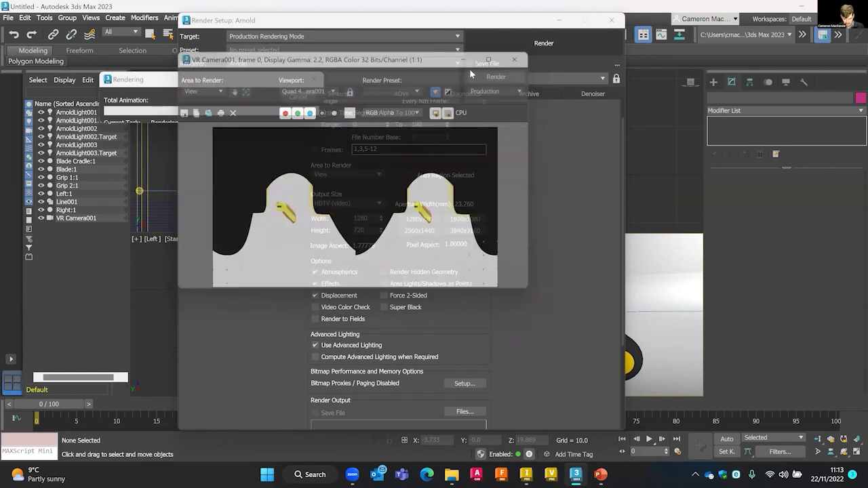
click(274, 82)
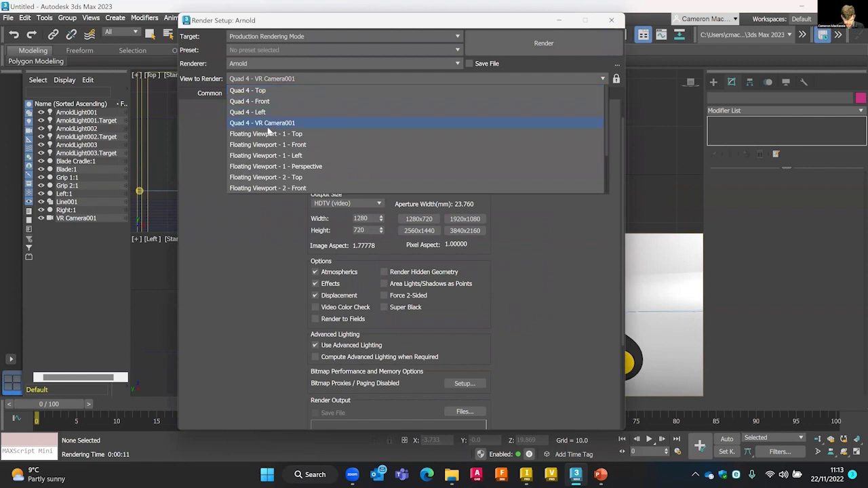
scroll(292, 160, down, 2)
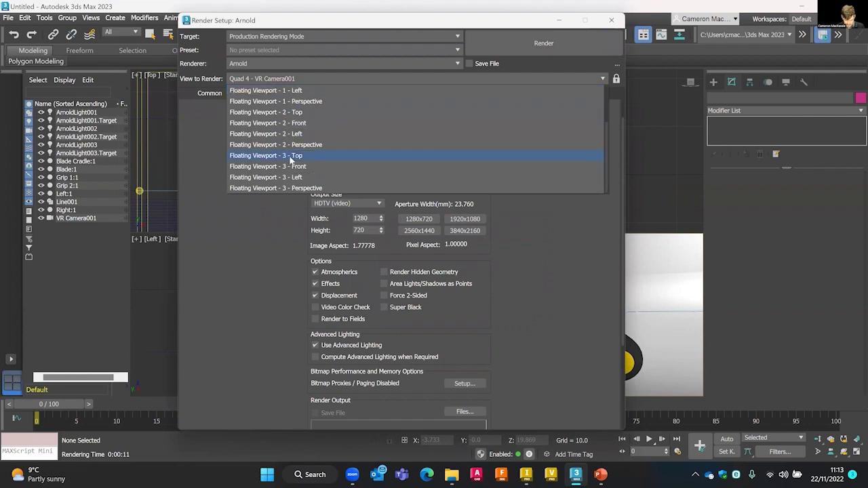
scroll(298, 188, up, 2)
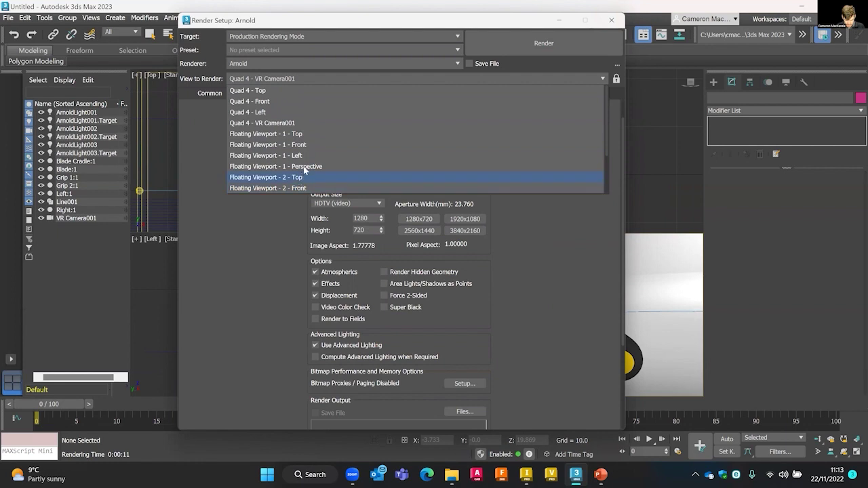
scroll(269, 128, down, 2)
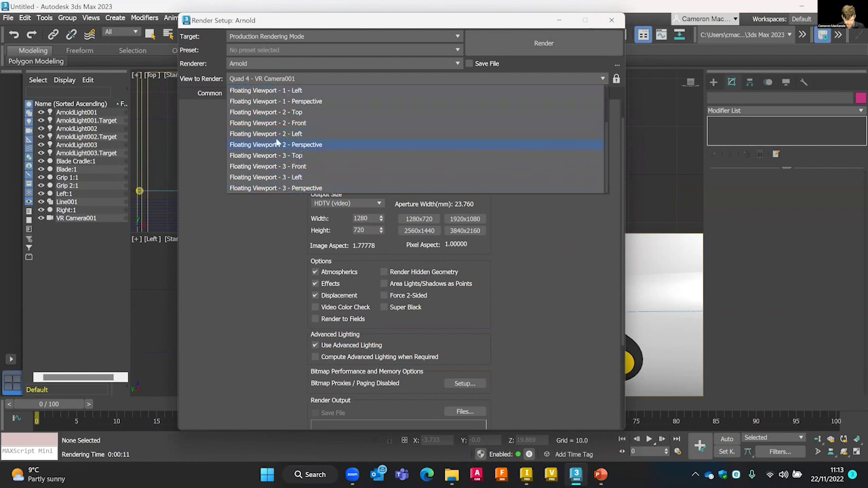
scroll(274, 188, up, 2)
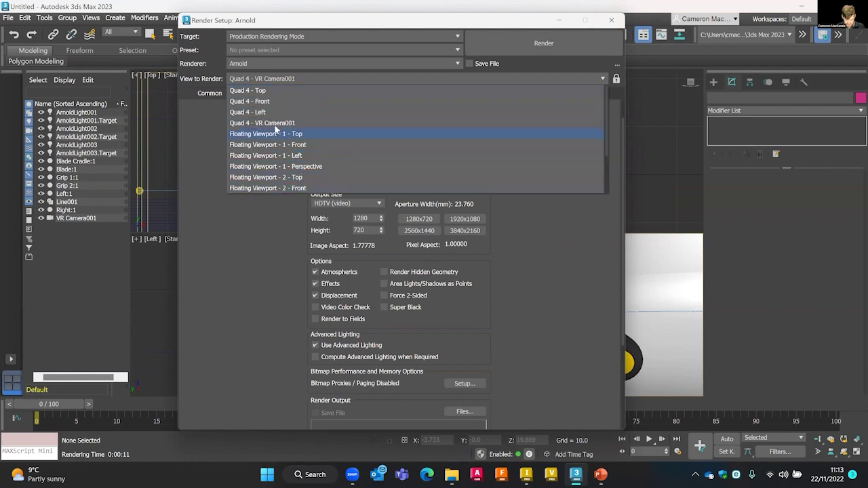
click(275, 124)
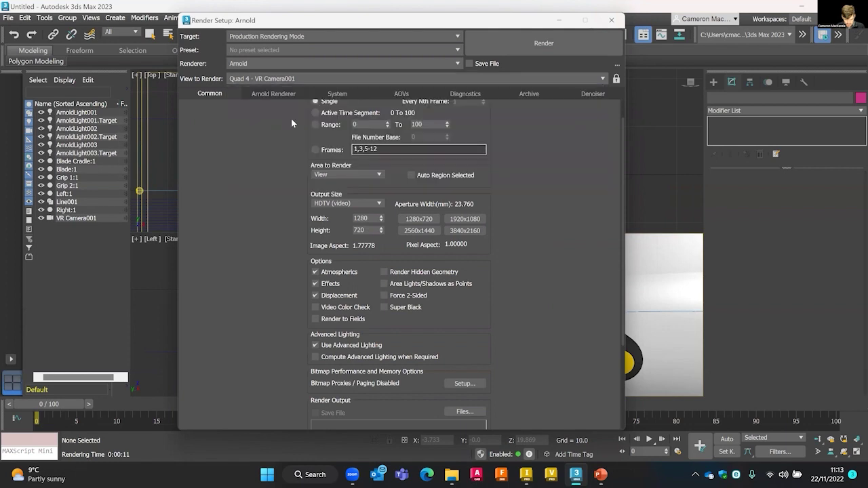
click(501, 47)
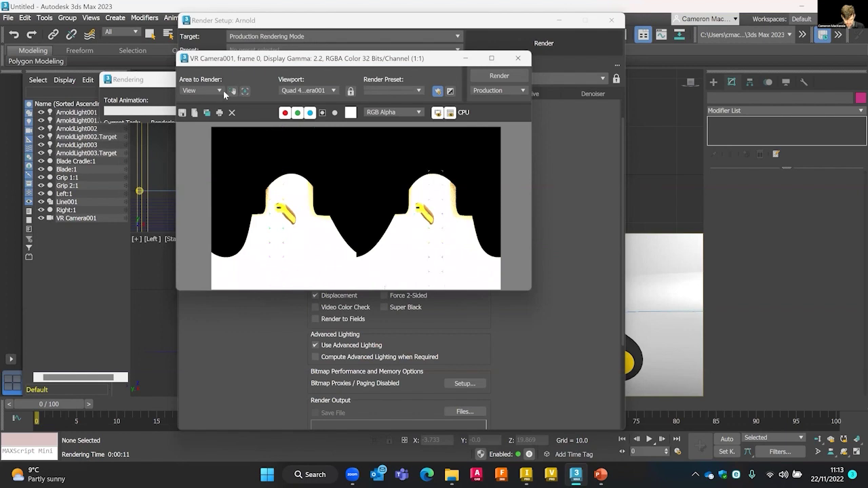
click(519, 59)
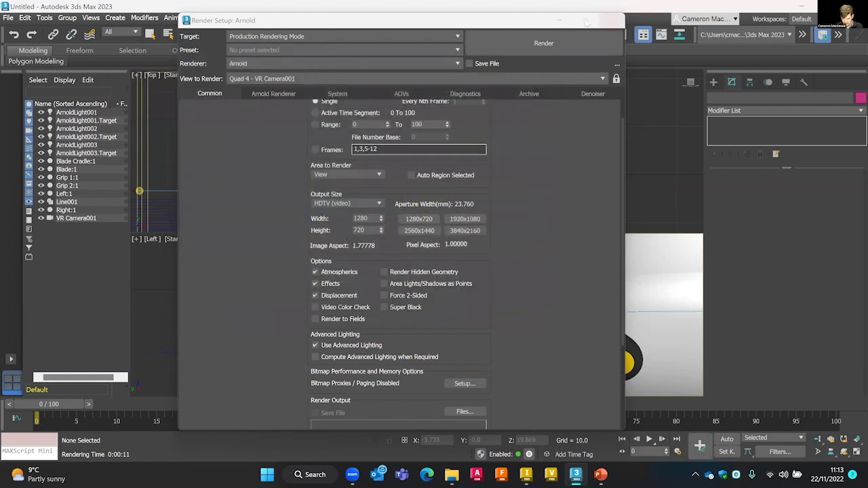
Close Render Setup, then open and dismiss the Rendering menu without choosing anything.
click(611, 20)
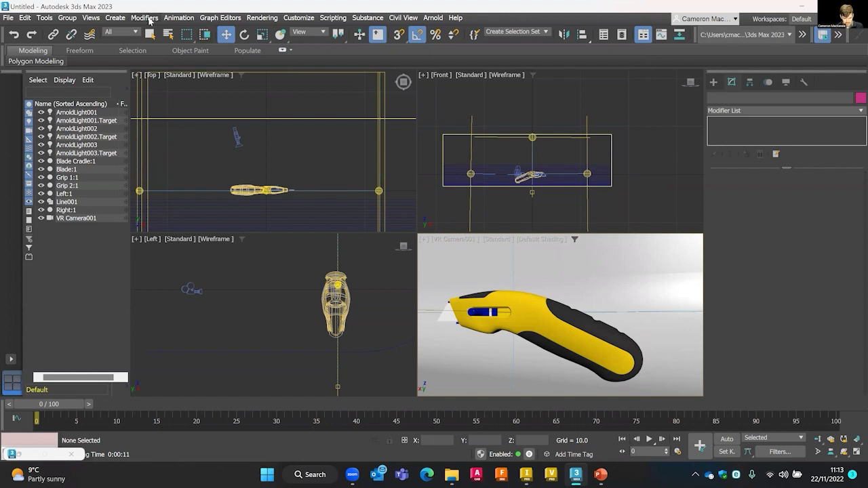
click(261, 18)
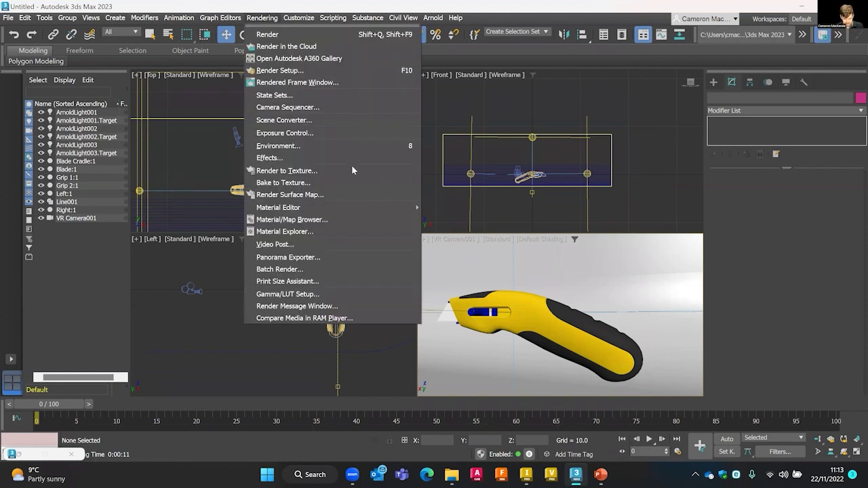
click(293, 71)
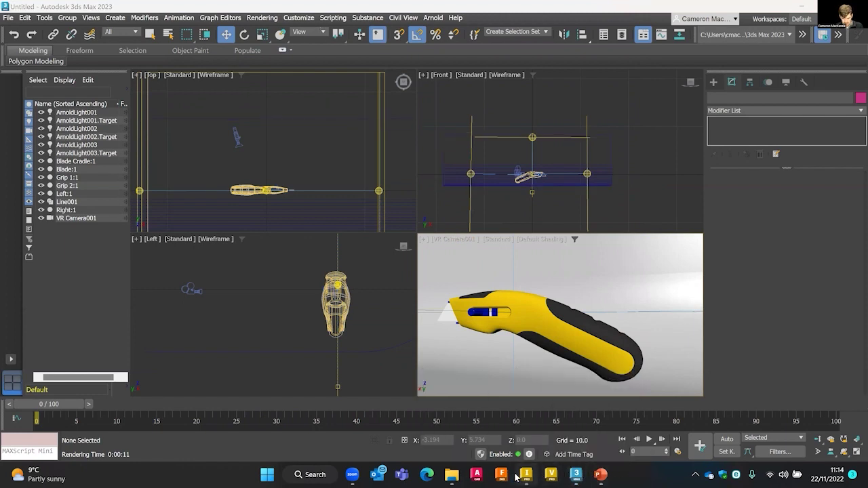
Reopen Render Setup and confirm Quad 4 - VR Camera001 as the view to render.
mouse_move(575, 475)
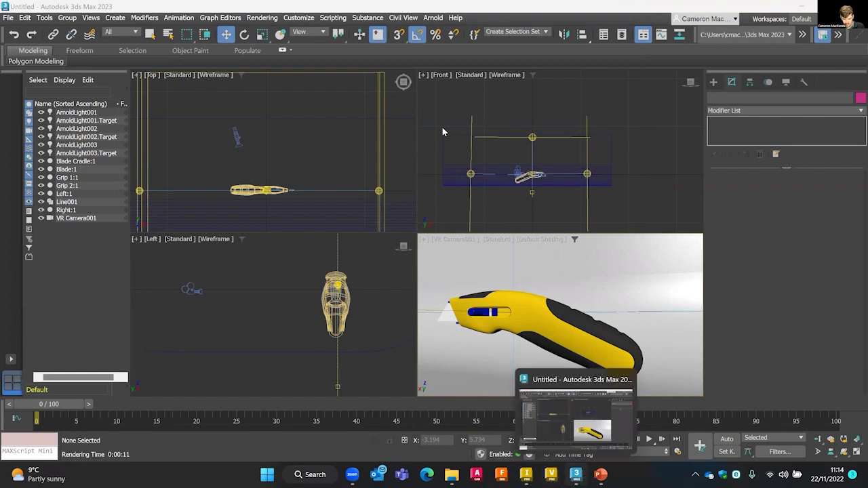
click(261, 18)
click(278, 71)
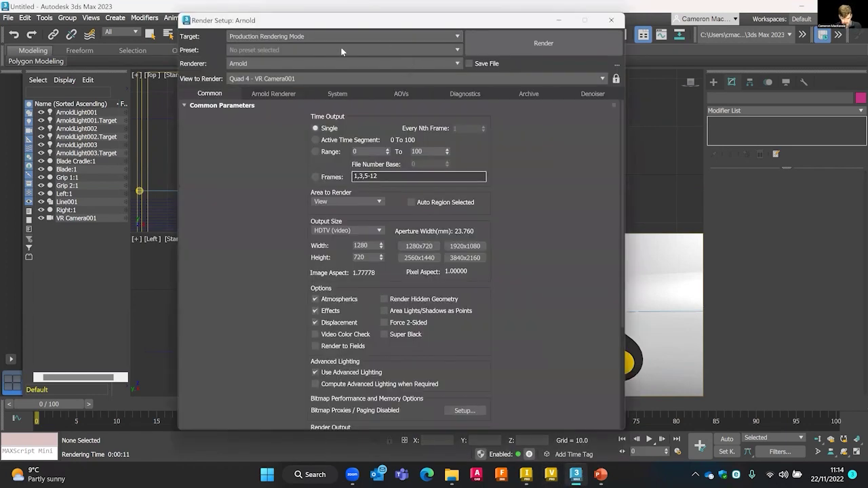
click(255, 77)
scroll(299, 145, down, 1)
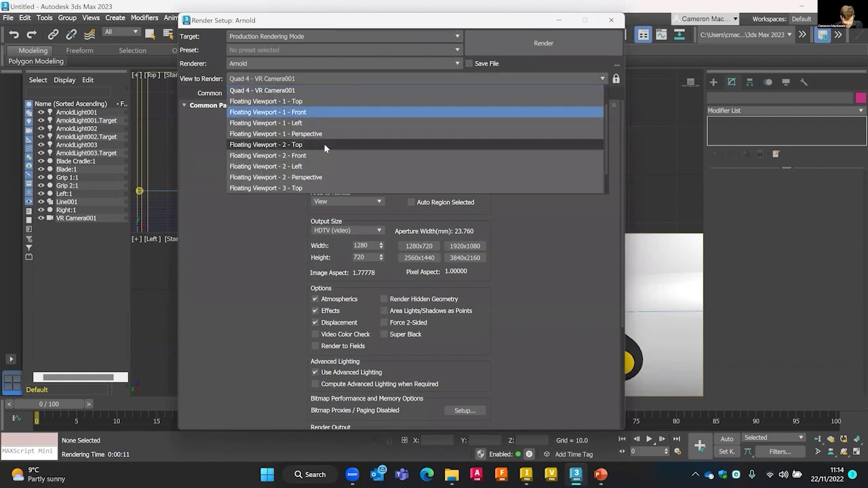
scroll(306, 186, up, 1)
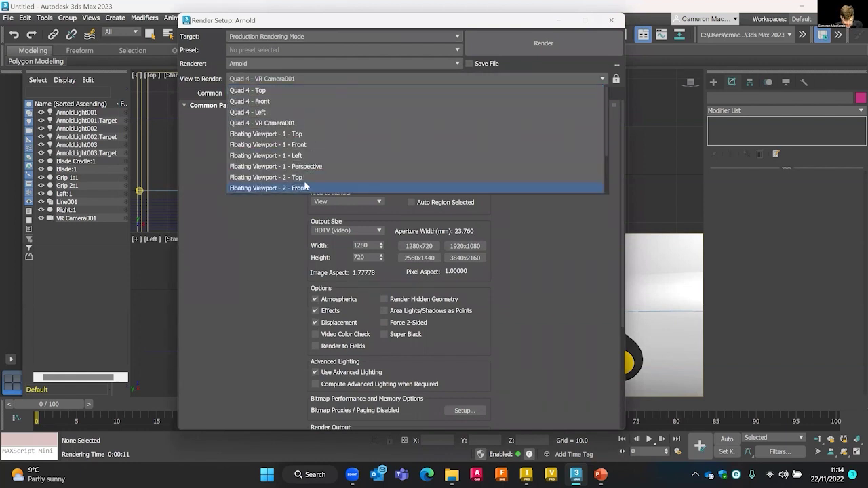
click(265, 124)
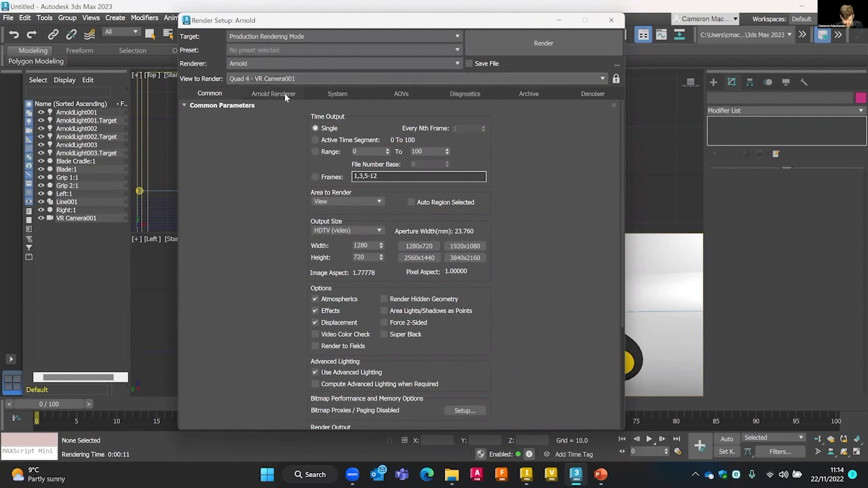
Render the view with the whole view as render area, then close both windows.
click(527, 43)
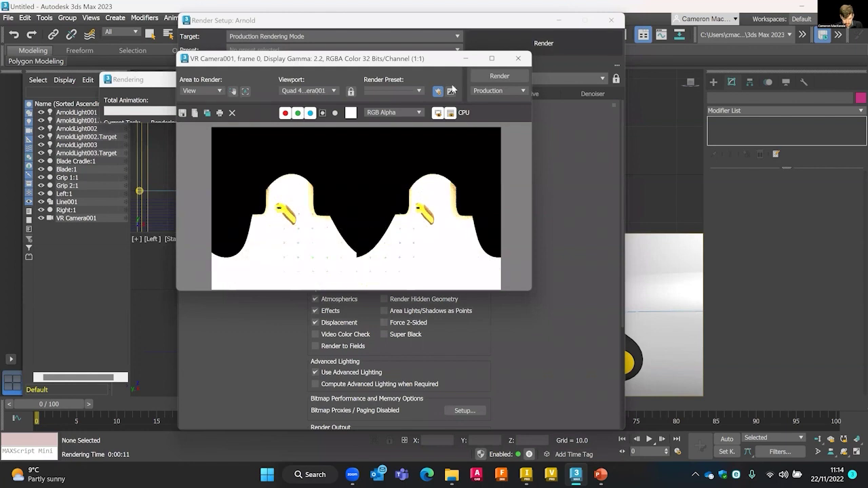
click(499, 76)
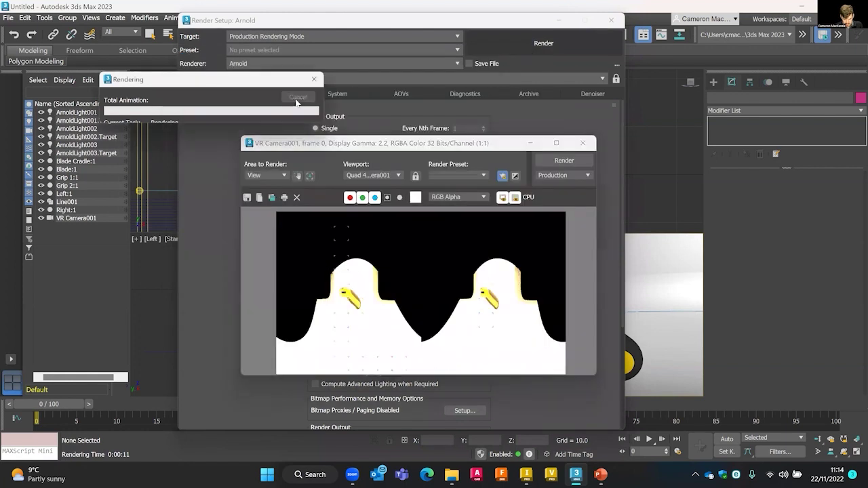
click(285, 175)
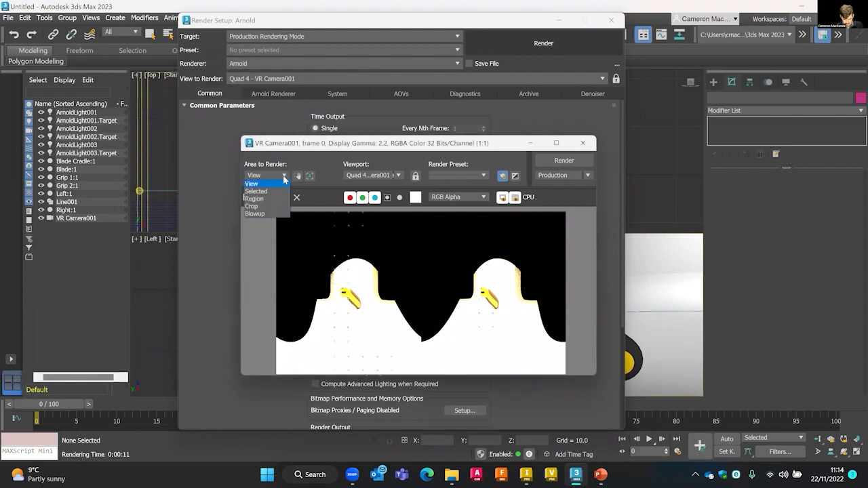
click(285, 176)
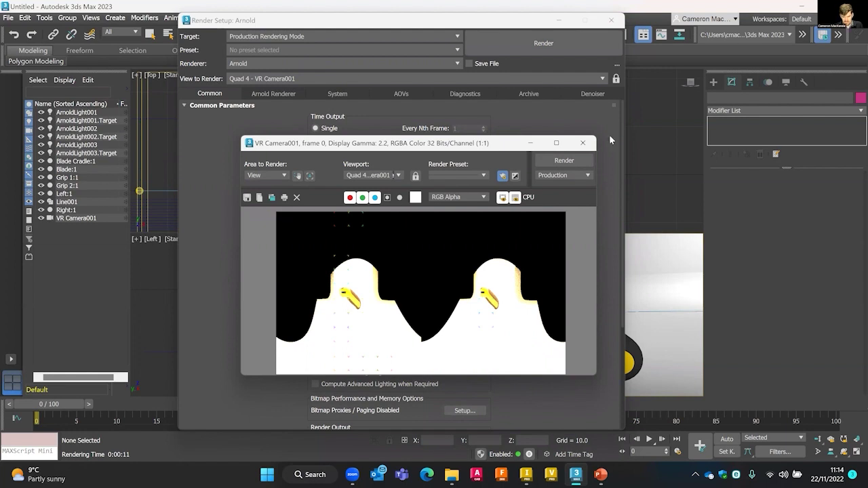
click(583, 142)
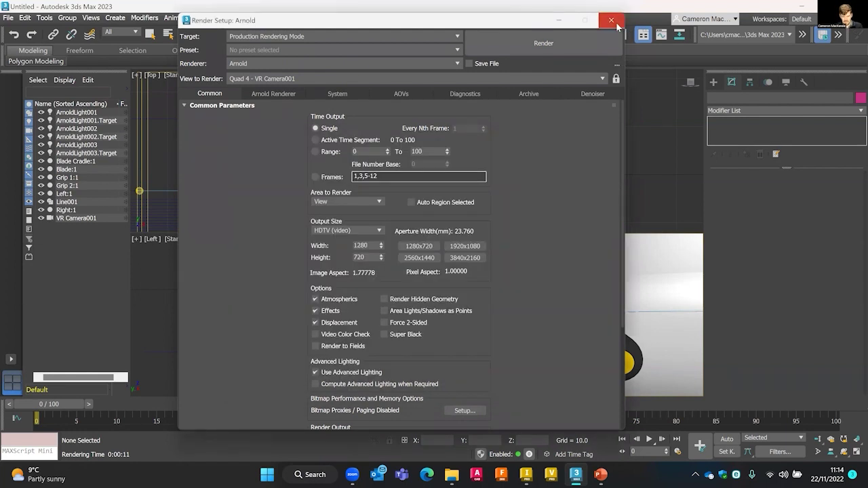
click(617, 23)
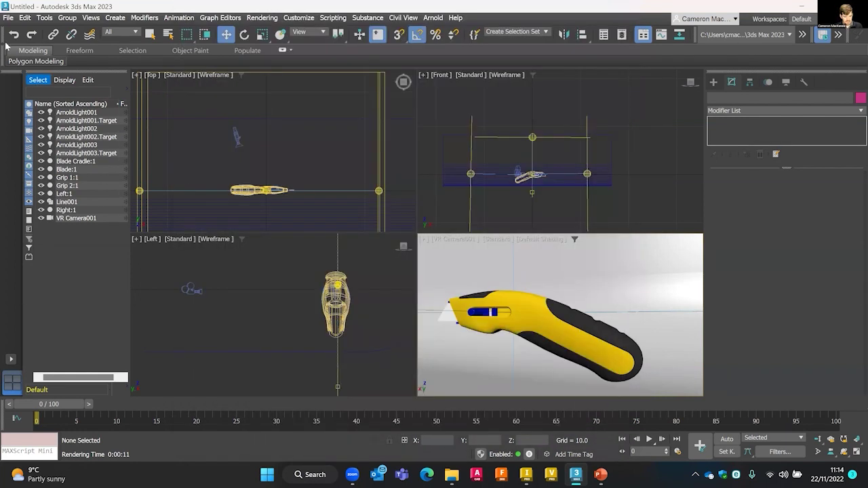
click(8, 18)
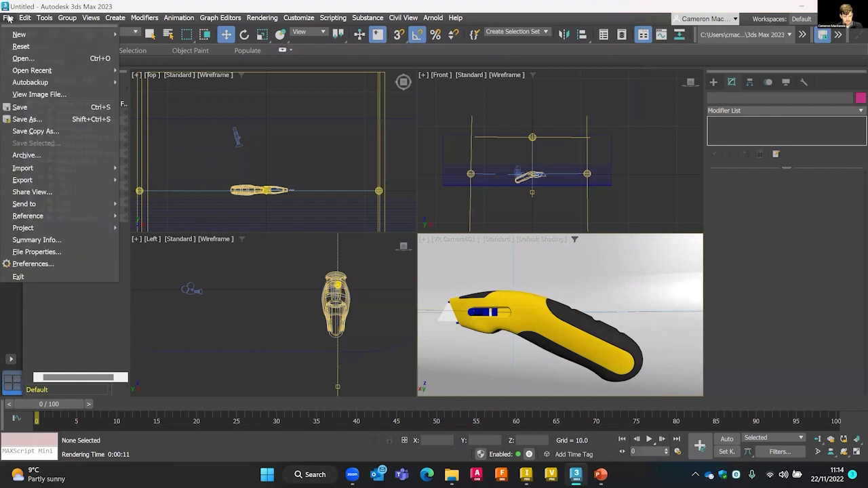
click(21, 60)
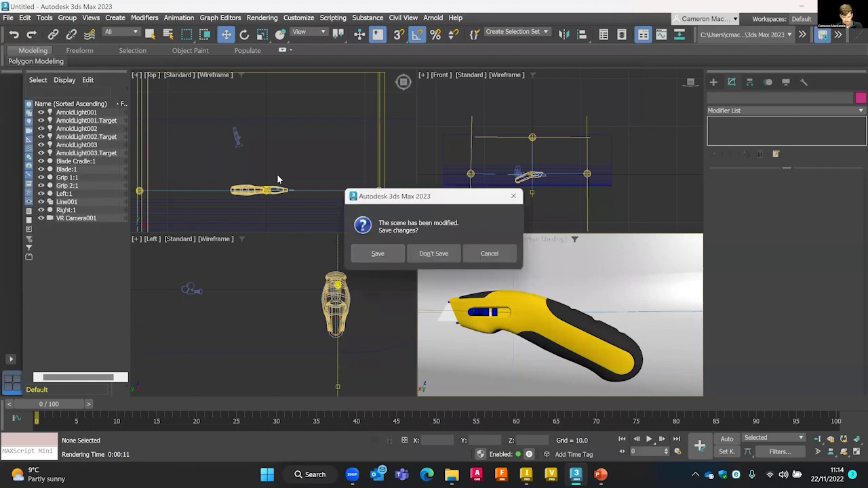
click(429, 255)
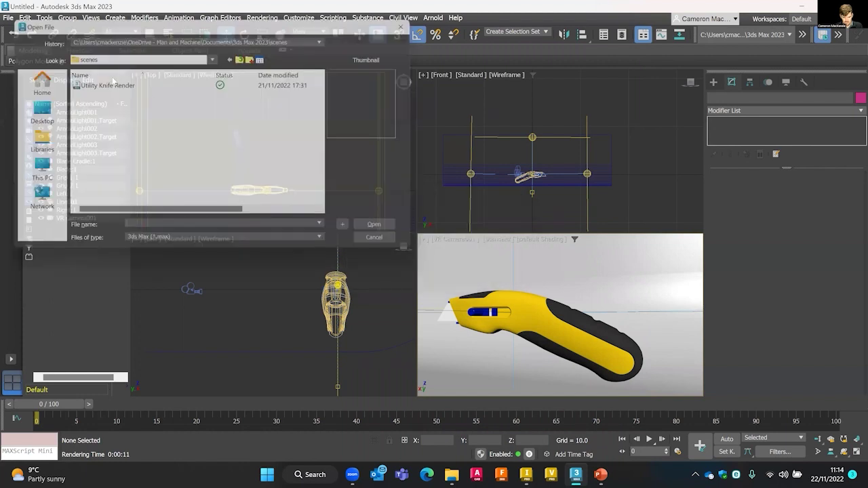
click(108, 83)
click(383, 231)
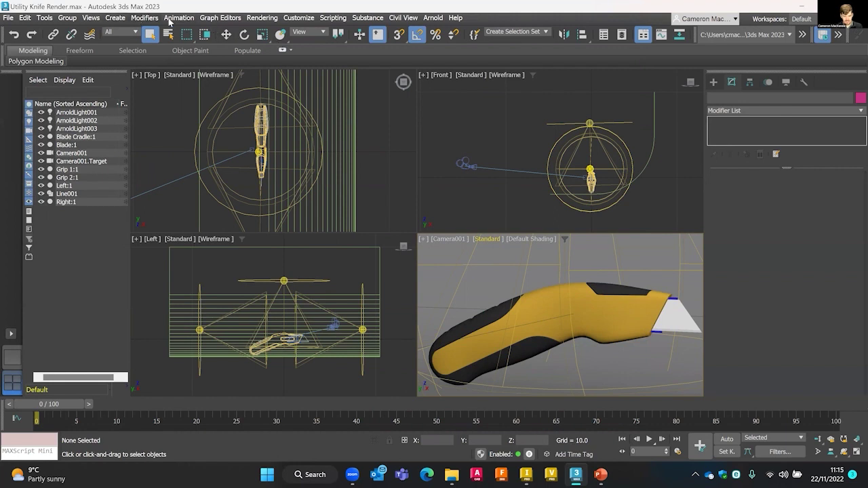
Start an Arnold render of the Camera001 view from Render Setup.
click(262, 17)
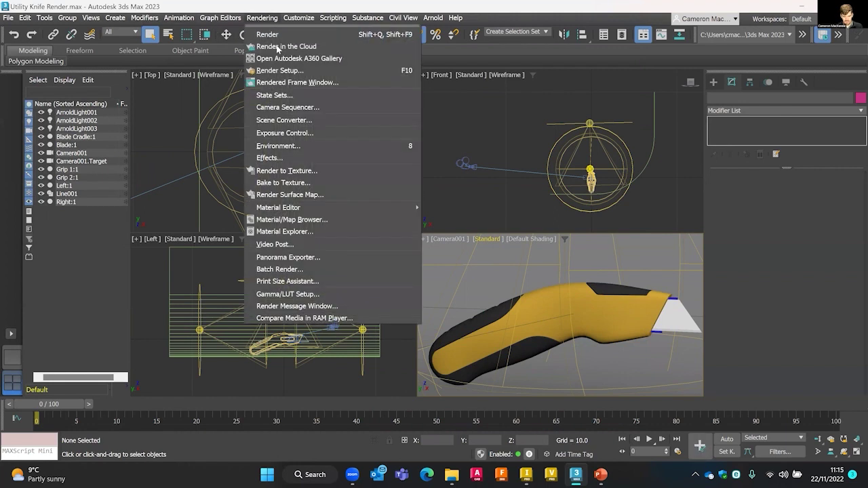
click(284, 71)
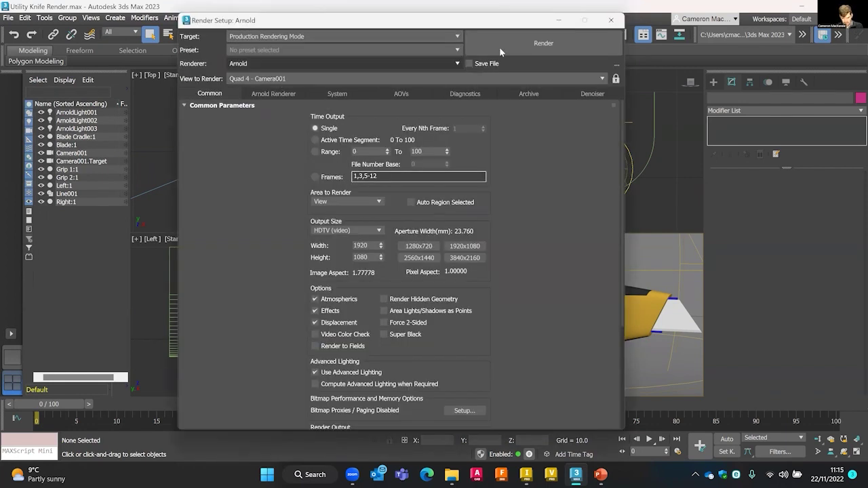
click(518, 48)
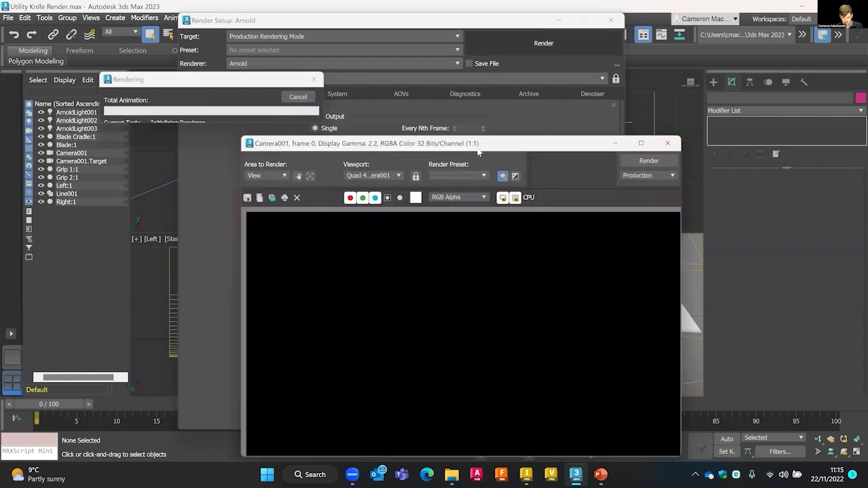
drag(480, 148, 508, 51)
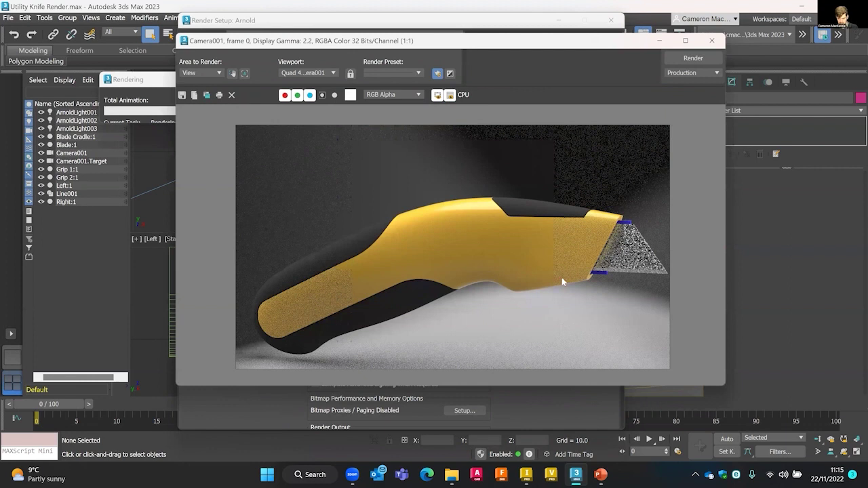
Zoom in and out on the rendered frame to inspect the grainy blade and handle.
scroll(562, 278, up, 3)
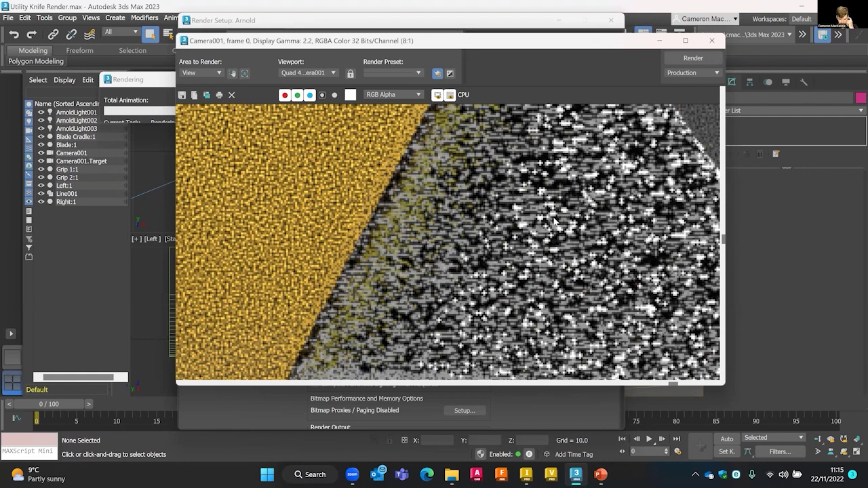
scroll(551, 223, down, 1)
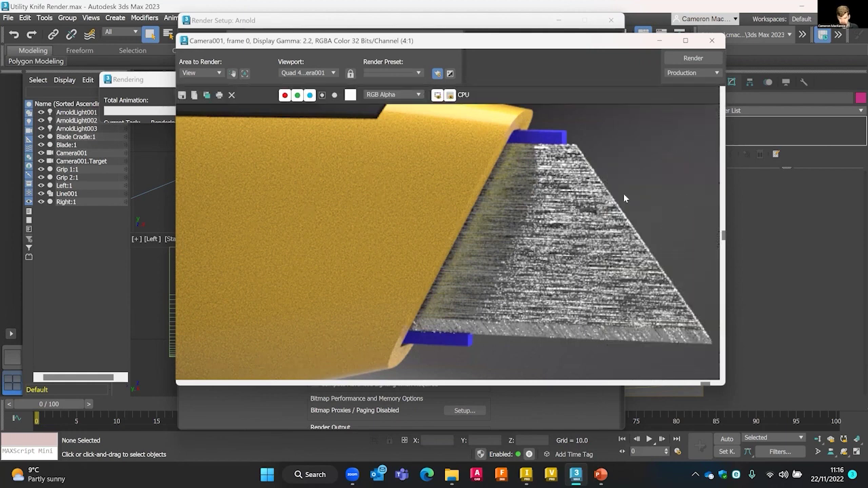
scroll(600, 175, up, 1)
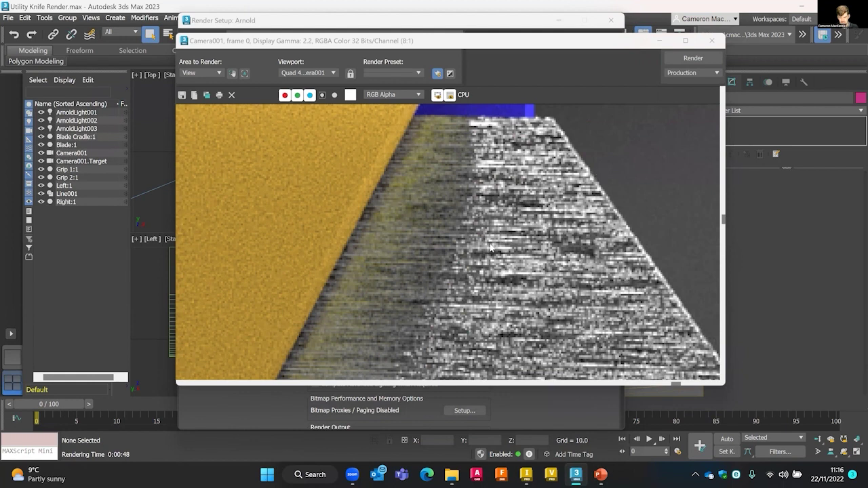
scroll(494, 247, down, 3)
scroll(491, 231, up, 1)
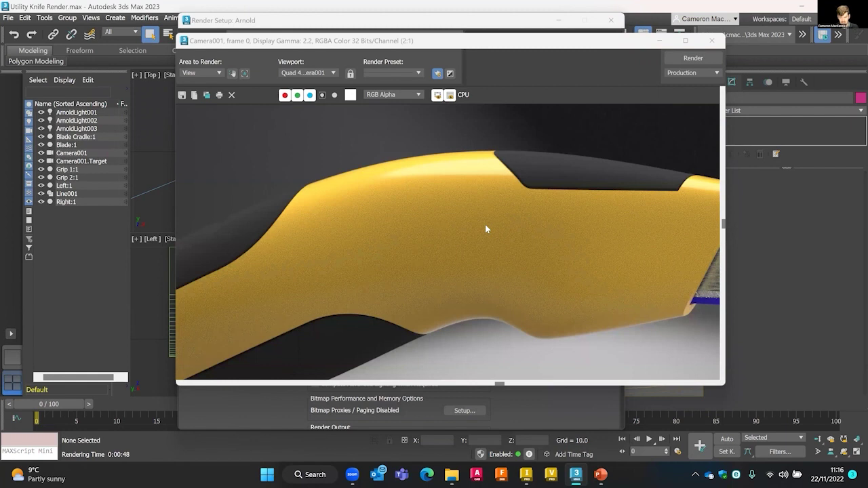
scroll(483, 227, down, 1)
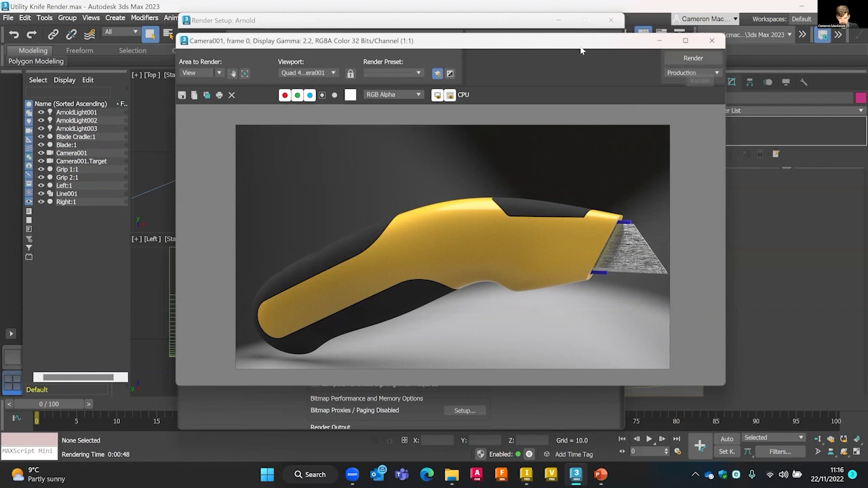
drag(581, 49, 571, 76)
Close the frame window, set the Target to ActiveShade Mode and start rendering.
click(703, 68)
click(268, 37)
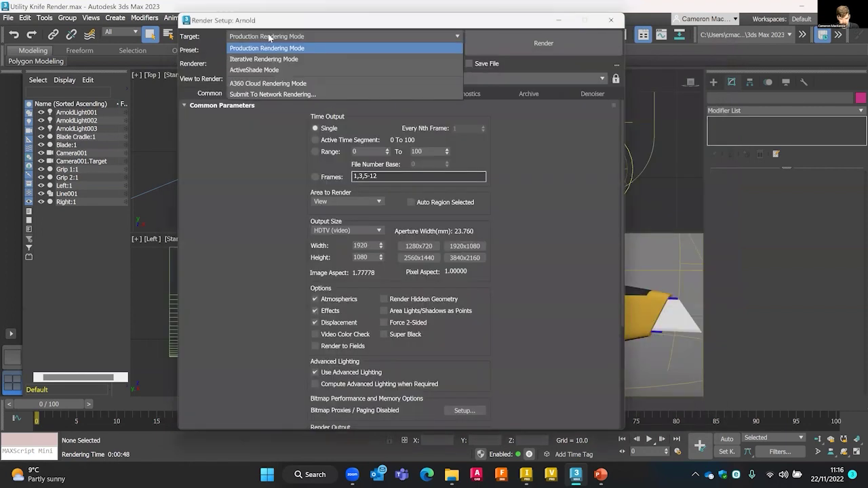
click(257, 72)
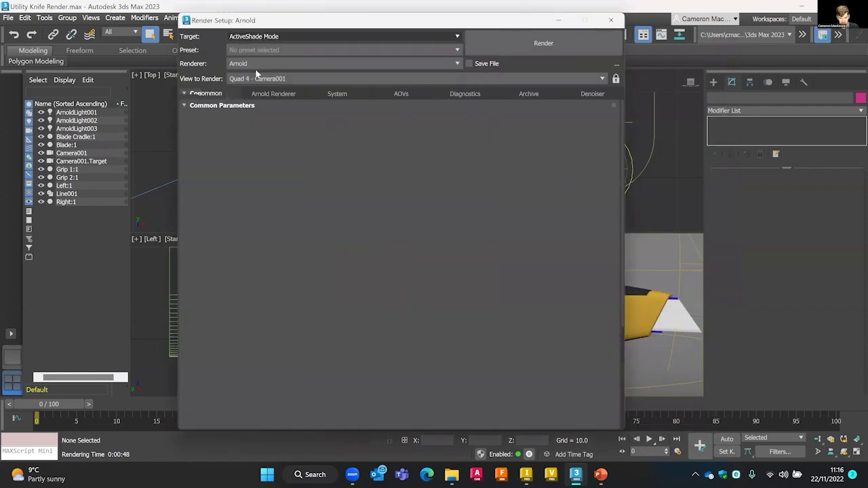
click(544, 43)
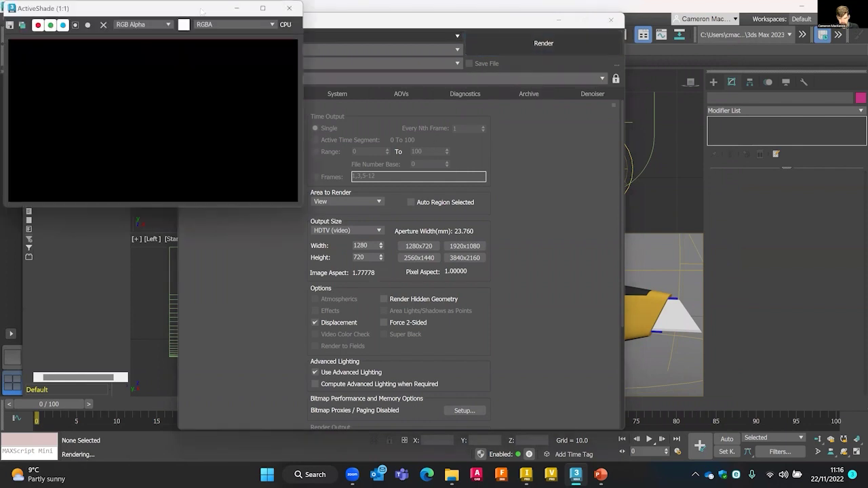
Enlarge the ActiveShade preview to full height, then close it after it finishes.
drag(201, 11, 472, 84)
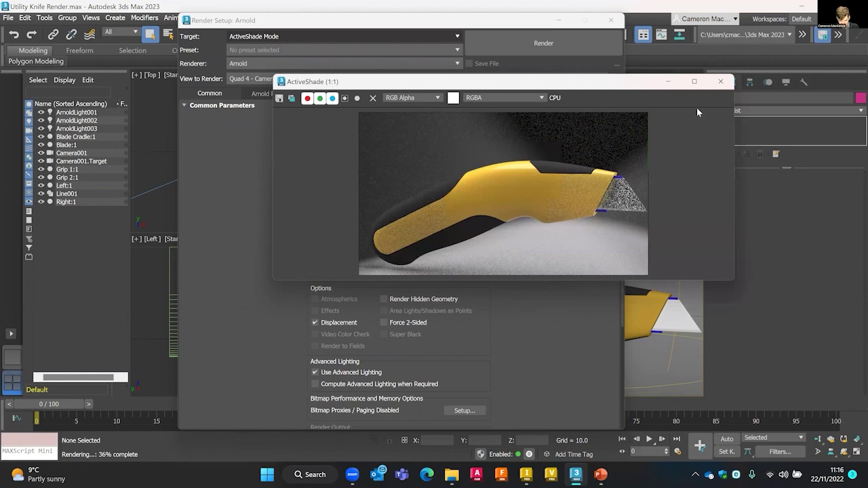
double_click(640, 71)
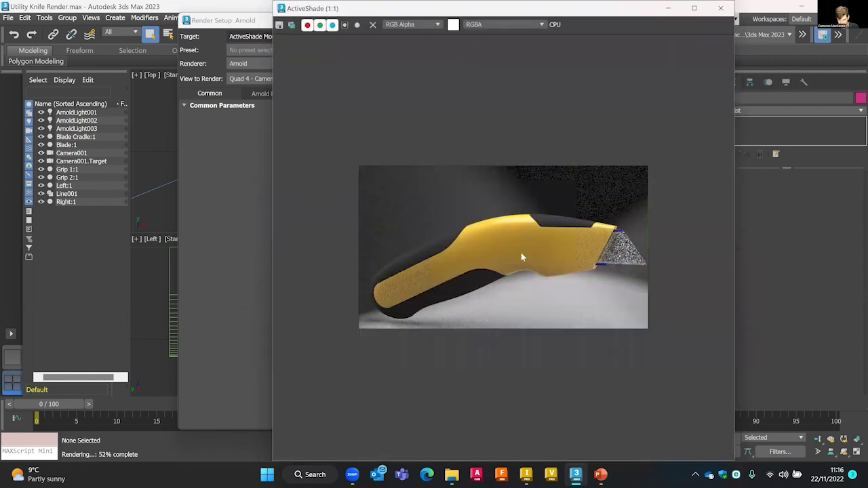
scroll(521, 256, up, 1)
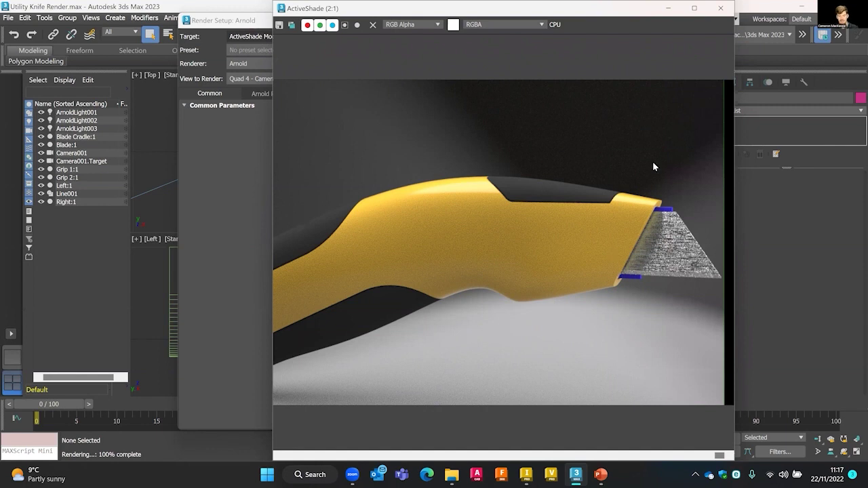
click(720, 8)
Keep the HDTV (video) output size, set Target to Iterative Rendering Mode, keep Arnold renderer.
click(338, 232)
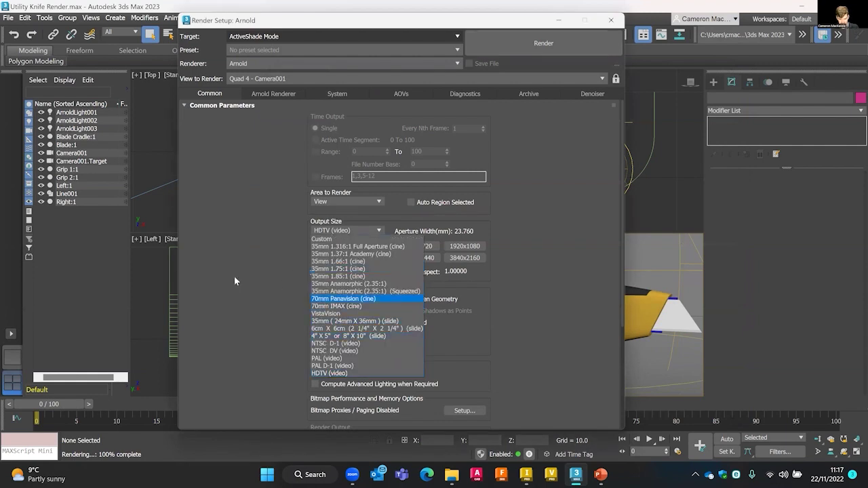
click(551, 237)
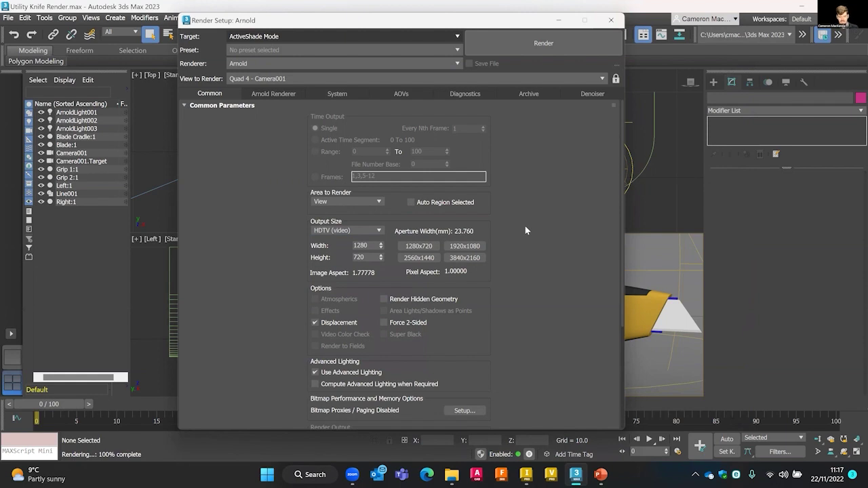
click(251, 38)
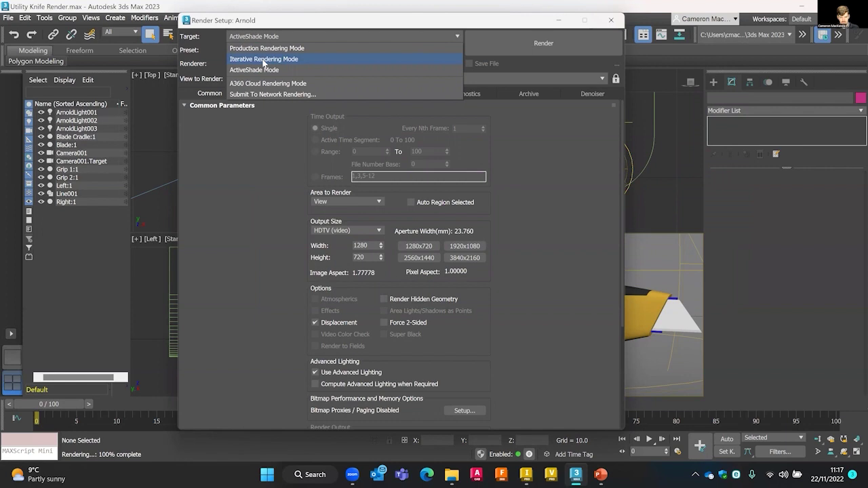
click(263, 60)
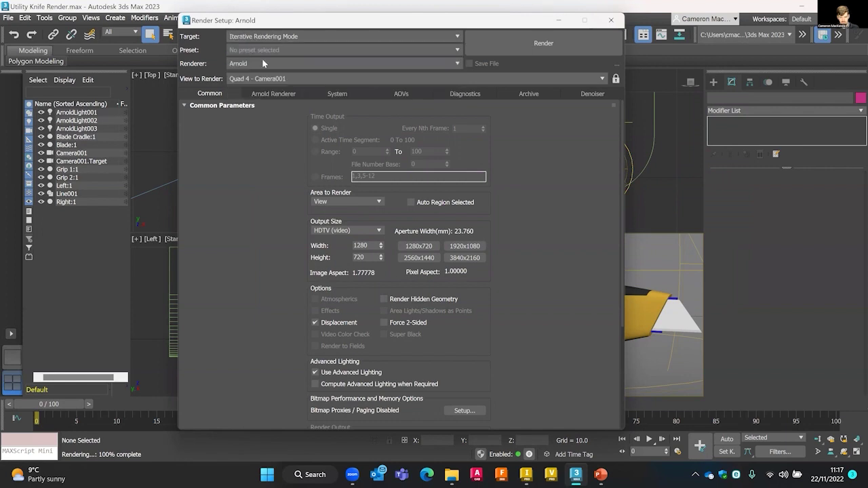
click(260, 64)
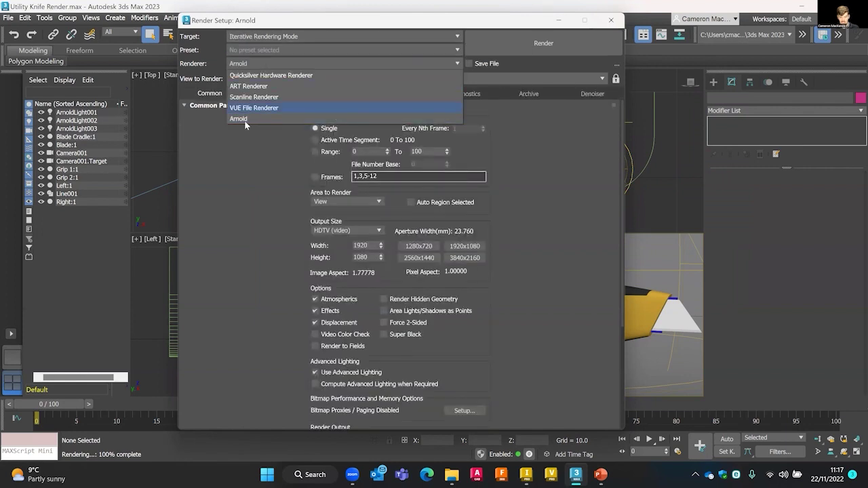
click(220, 142)
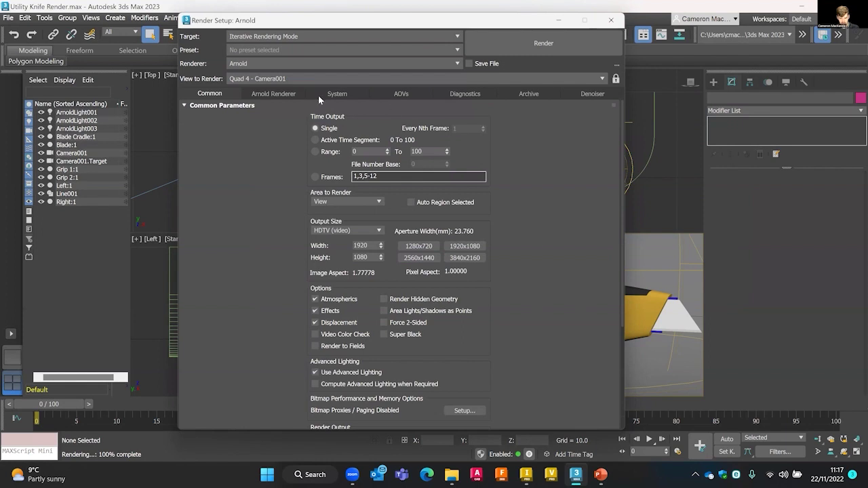
Review Arnold sampling (Camera AA 3; Diffuse, Specular, Transmission 2), then close Render Setup.
click(275, 93)
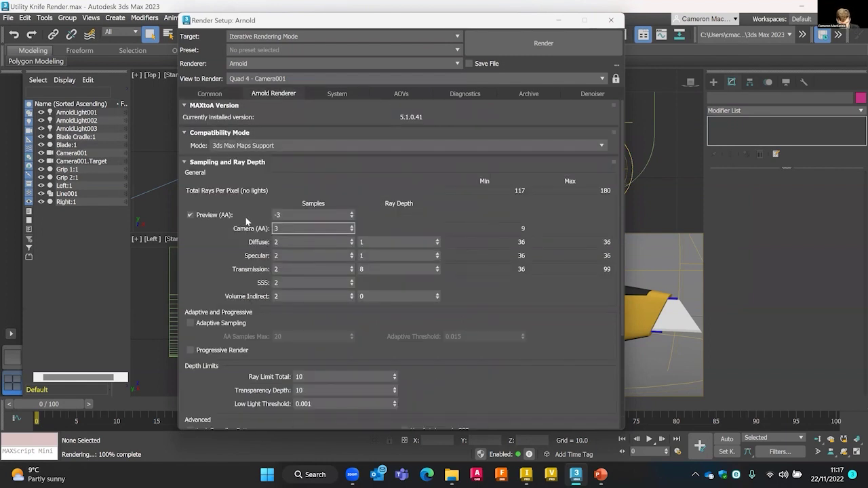
scroll(221, 198, down, 2)
scroll(220, 198, up, 2)
click(610, 23)
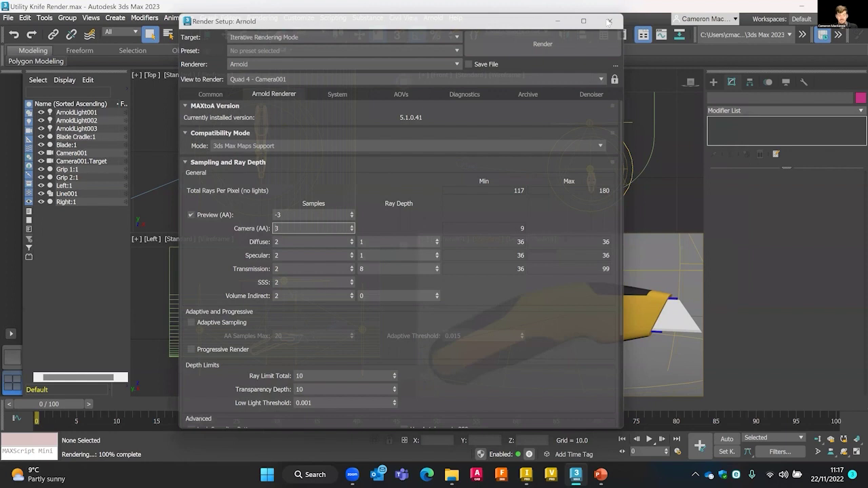